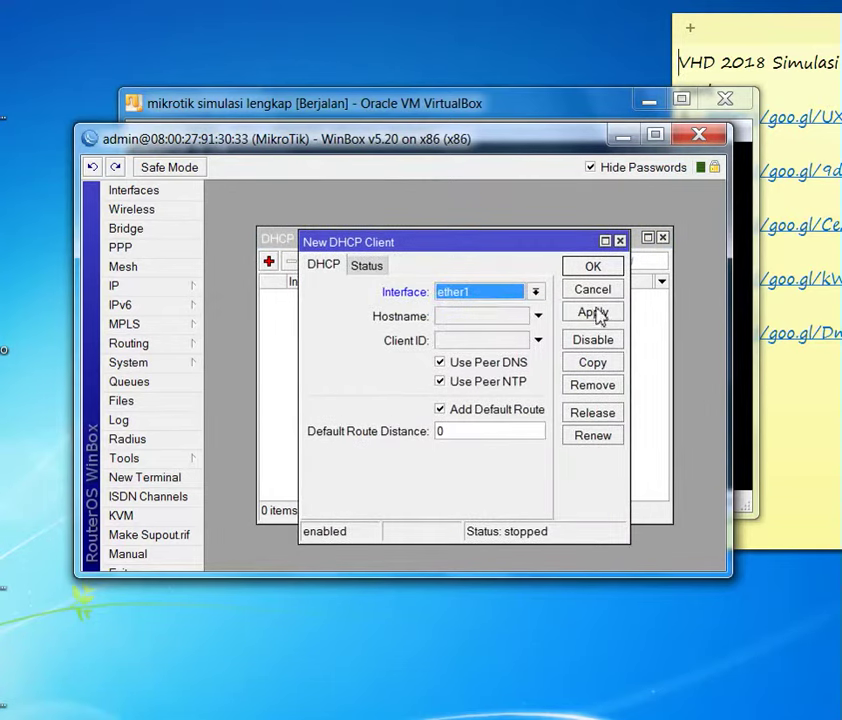
- Confirm the DHCP client on ether1 and enable Allow Remote Requests in the DNS settings
{"action": "left_click", "coordinate": [593, 268]}
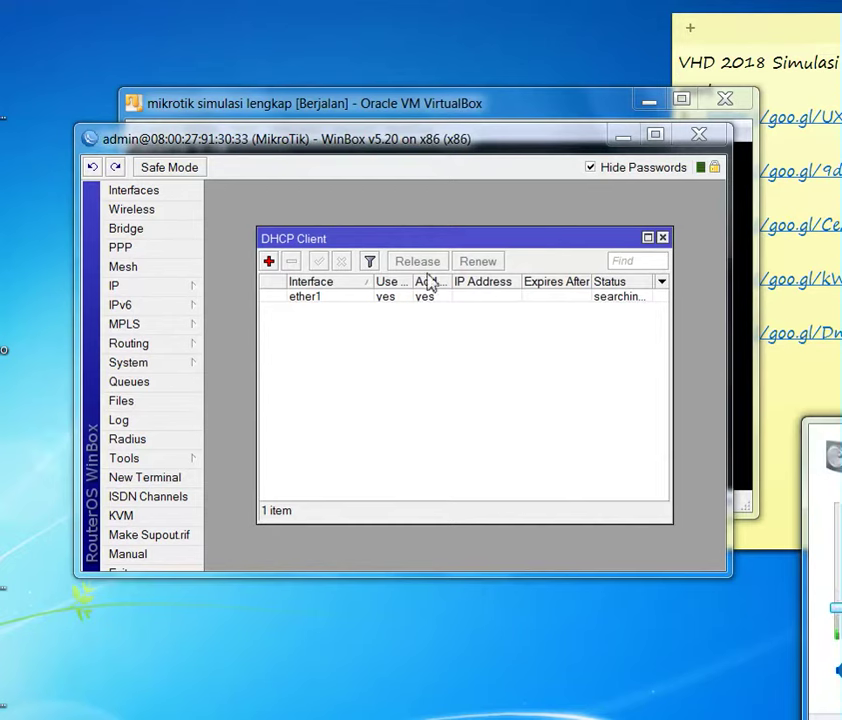
{"action": "left_click", "coordinate": [185, 290]}
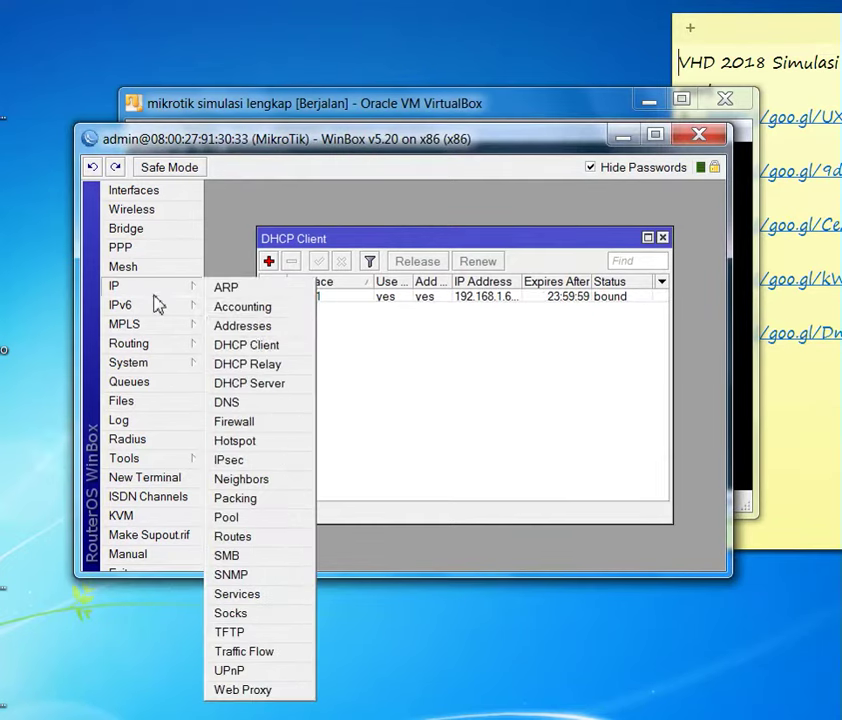
{"action": "left_click", "coordinate": [254, 403]}
{"action": "left_click", "coordinate": [426, 377]}
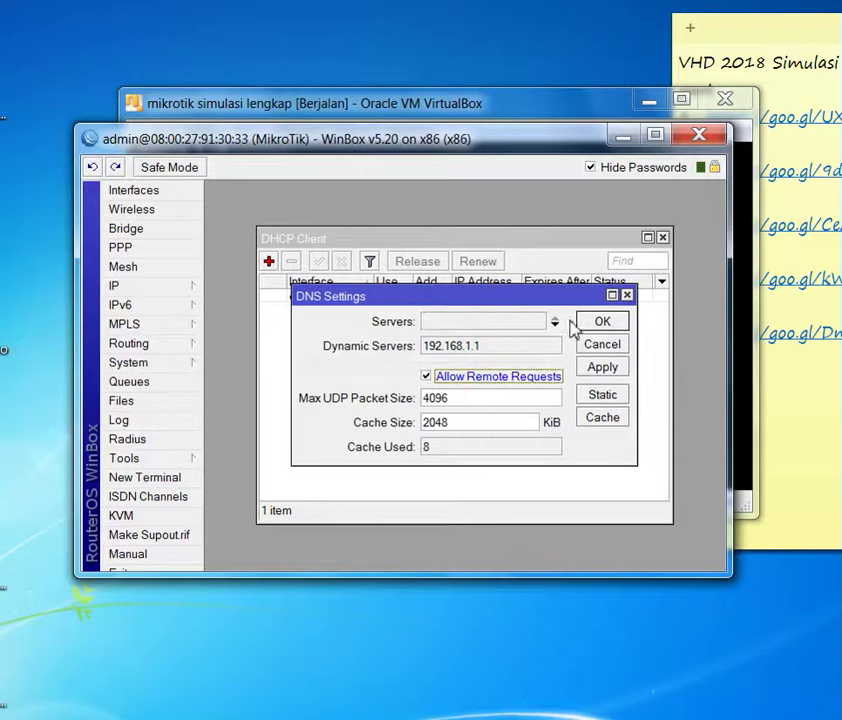
{"action": "left_click", "coordinate": [590, 322]}
{"action": "left_click", "coordinate": [160, 295]}
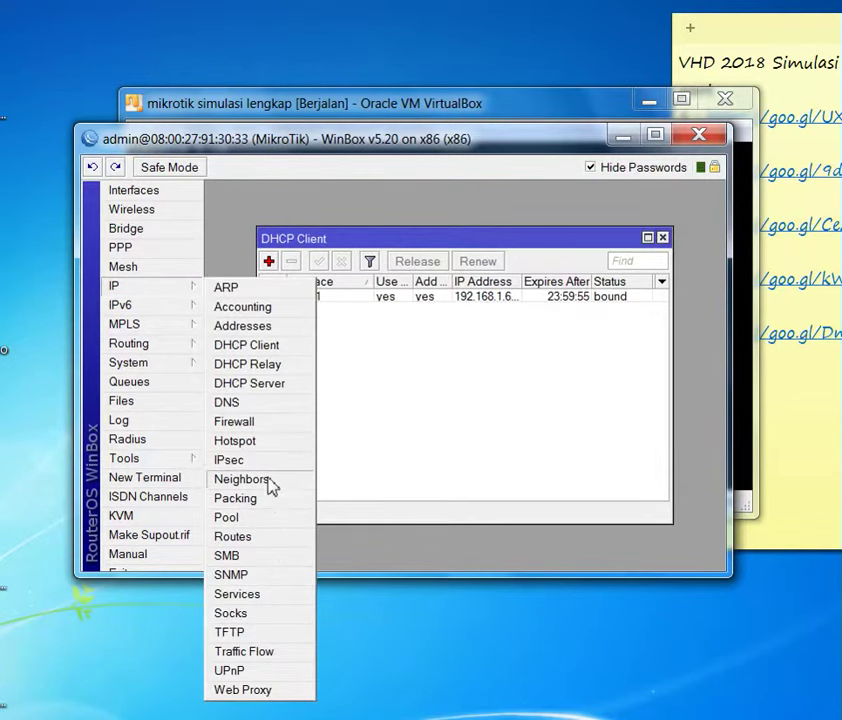
- Add a srcnat NAT rule with out-interface ether1 and action masquerade
{"action": "left_click", "coordinate": [262, 422]}
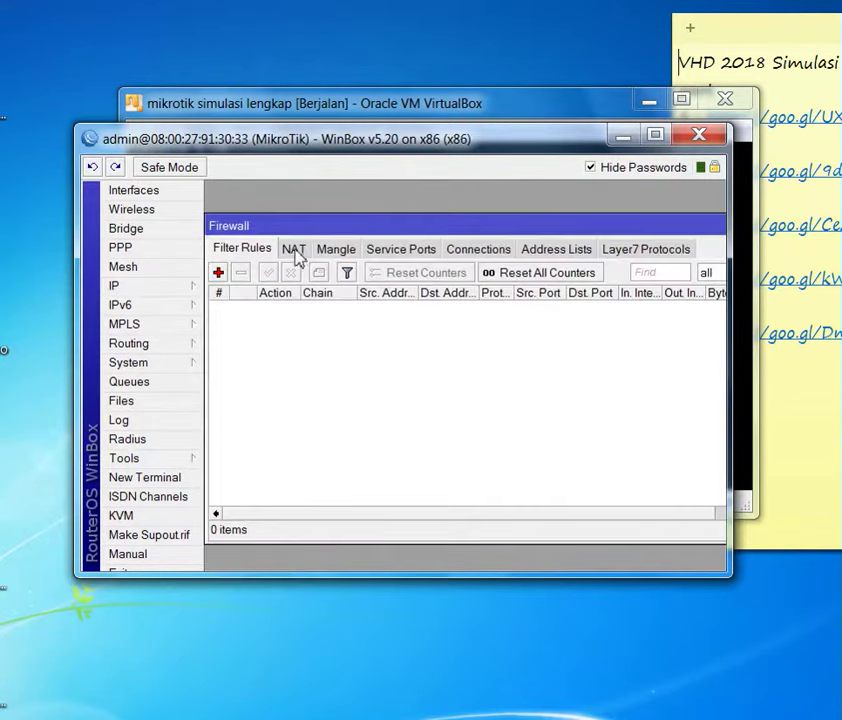
{"action": "left_click", "coordinate": [291, 250]}
{"action": "left_click", "coordinate": [218, 272]}
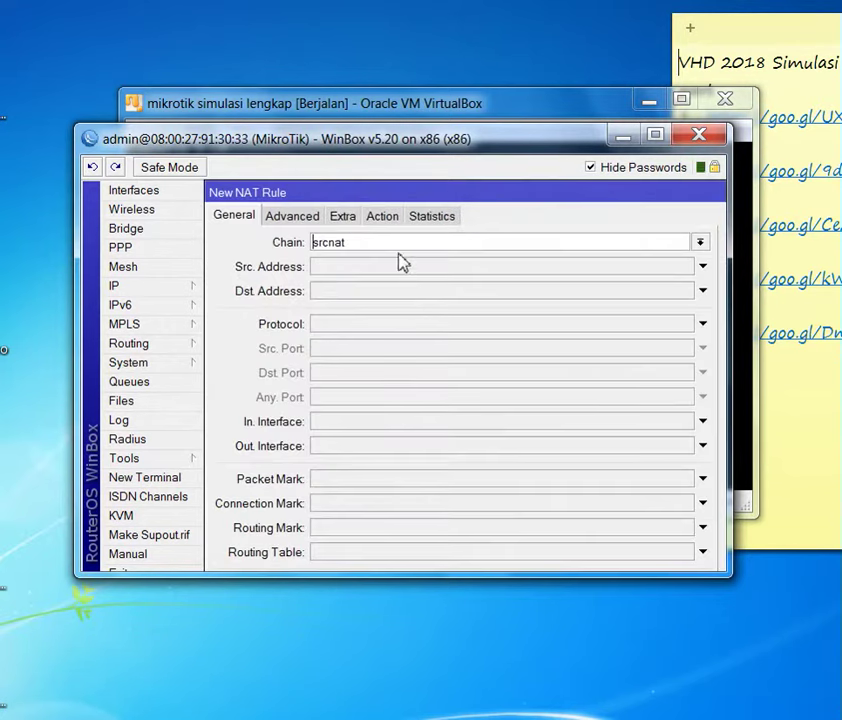
{"action": "left_click", "coordinate": [351, 445]}
{"action": "left_click", "coordinate": [351, 461]}
{"action": "left_click", "coordinate": [382, 216]}
{"action": "left_click", "coordinate": [397, 242]}
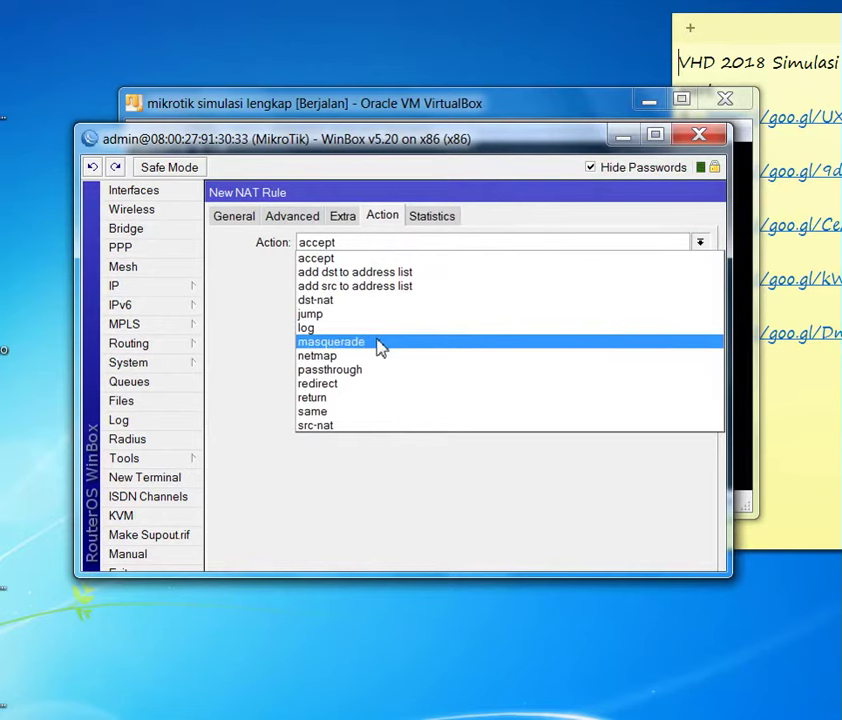
{"action": "left_click", "coordinate": [381, 343]}
{"action": "left_click_drag", "start_coordinate": [727, 232], "coordinate": [746, 227]}
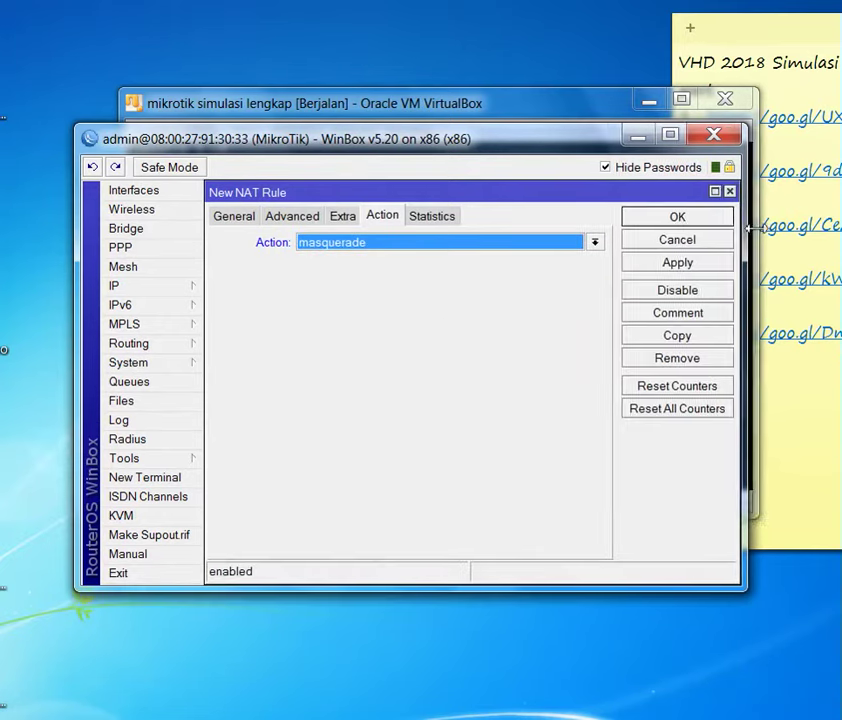
{"action": "left_click", "coordinate": [689, 258]}
{"action": "left_click", "coordinate": [689, 220]}
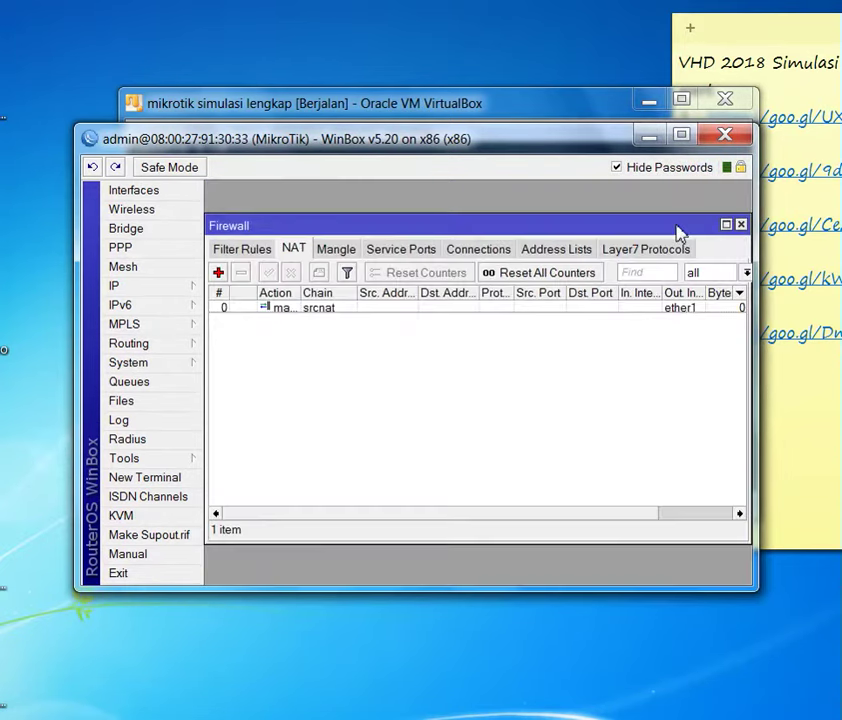
- Start a second NAT rule with action redirect to port 8080
{"action": "left_click", "coordinate": [217, 272]}
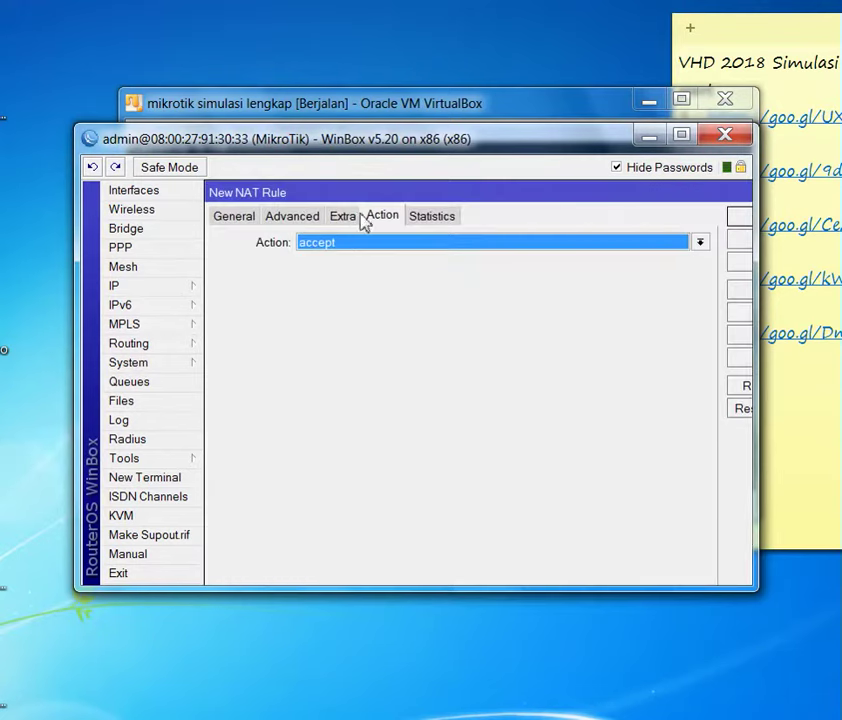
{"action": "left_click", "coordinate": [389, 252]}
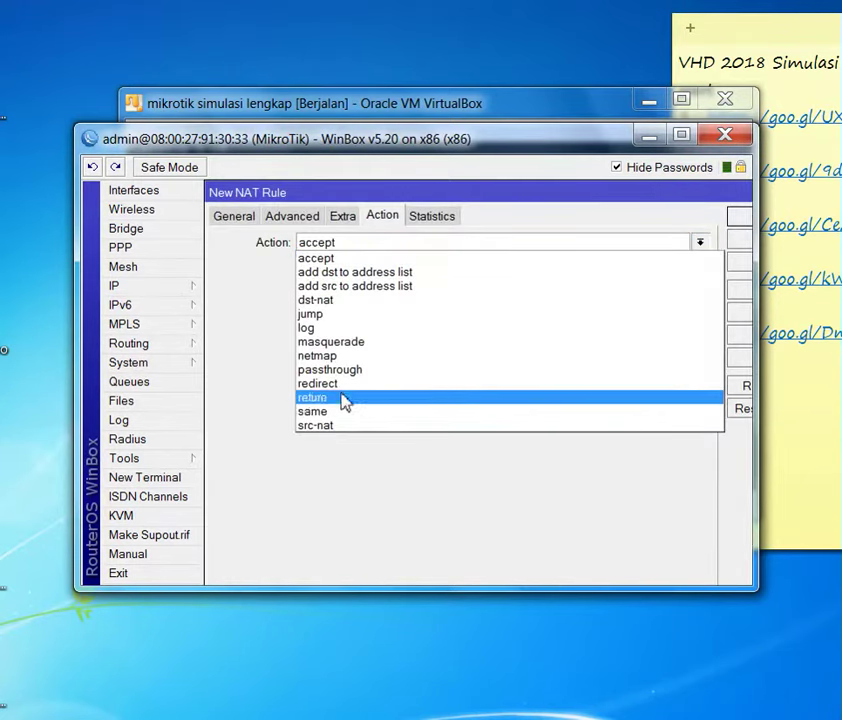
{"action": "left_click", "coordinate": [330, 384]}
{"action": "left_click", "coordinate": [410, 268]}
{"action": "type", "text": "5"}
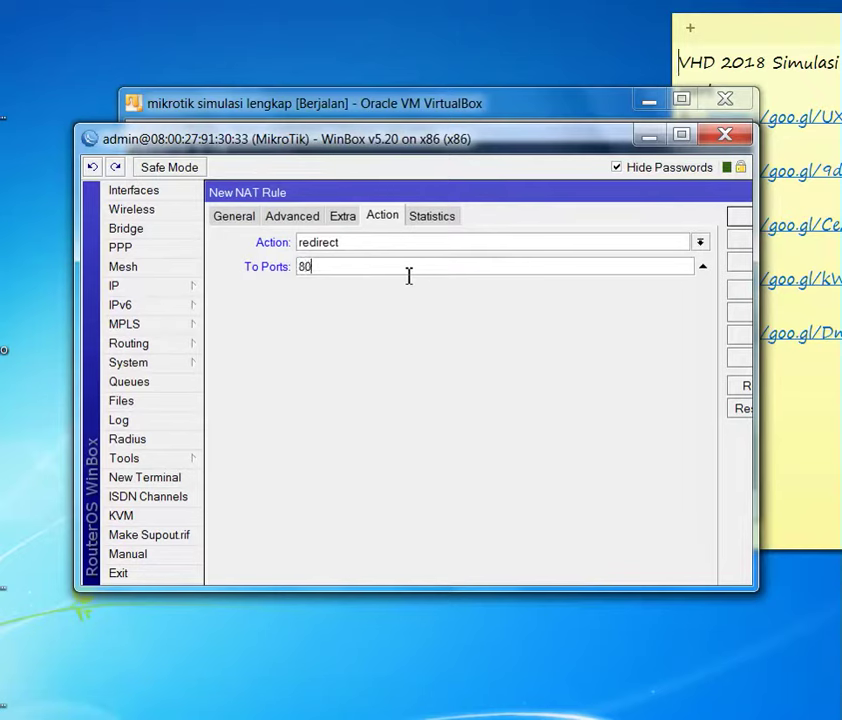
- Set that redirect rule to chain dstnat, protocol tcp, destination port 80, and save it
{"action": "left_click", "coordinate": [233, 220]}
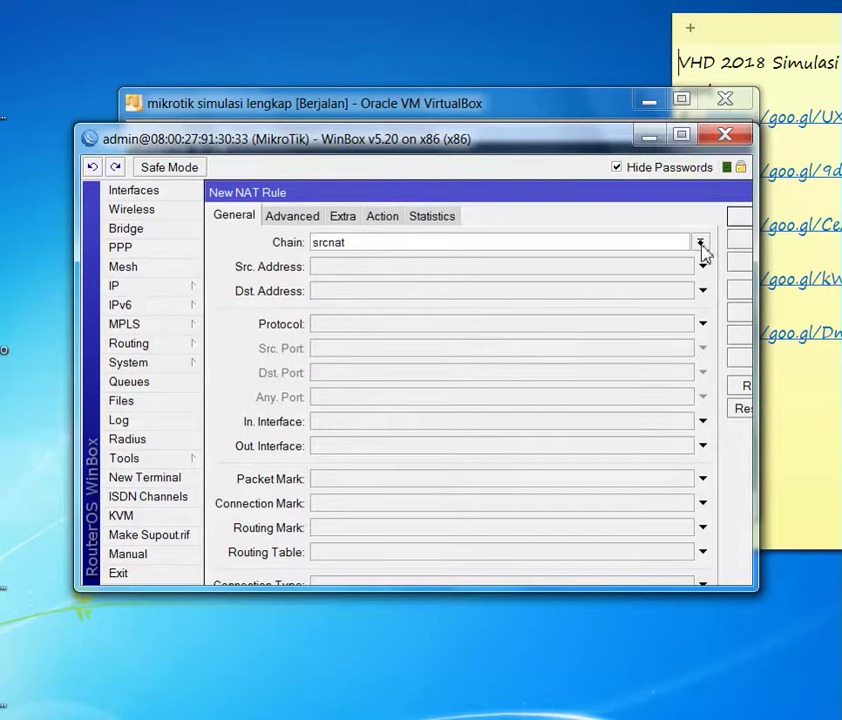
{"action": "left_click", "coordinate": [700, 242]}
{"action": "left_click", "coordinate": [415, 258]}
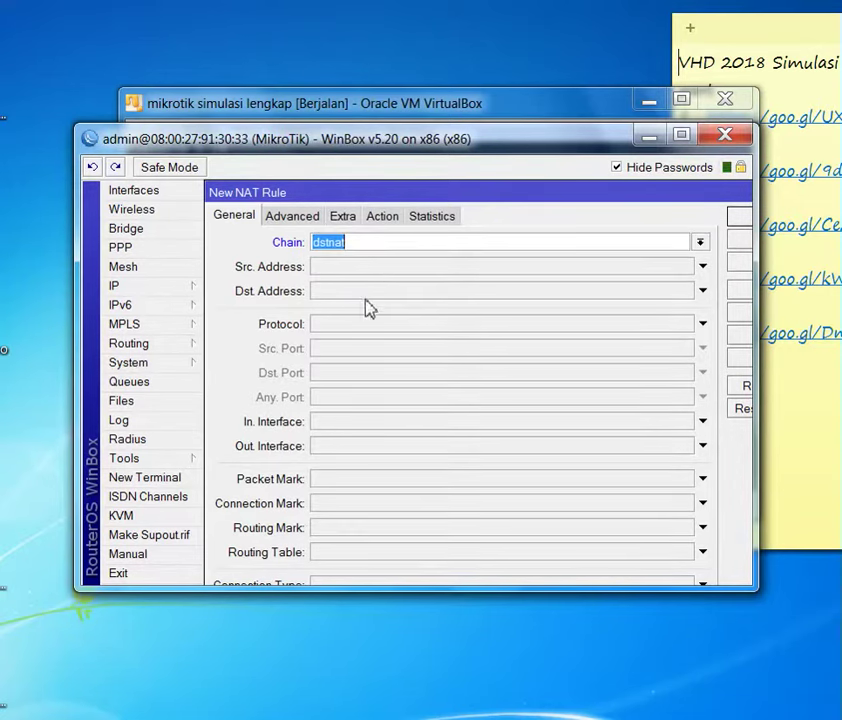
{"action": "left_click", "coordinate": [322, 333]}
{"action": "left_click", "coordinate": [347, 372]}
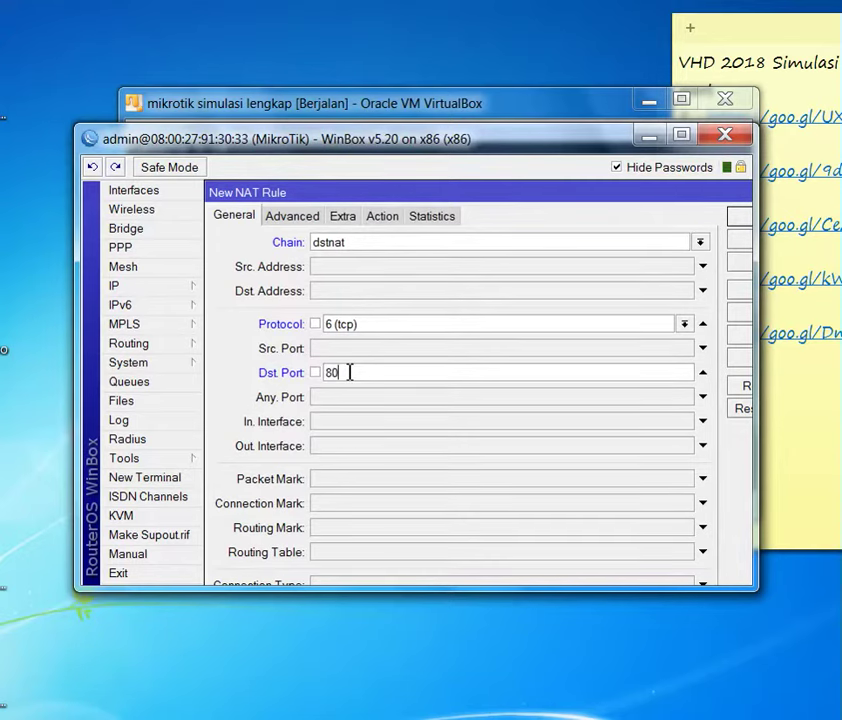
{"action": "left_click", "coordinate": [779, 343]}
{"action": "left_click_drag", "start_coordinate": [752, 346], "coordinate": [828, 363]}
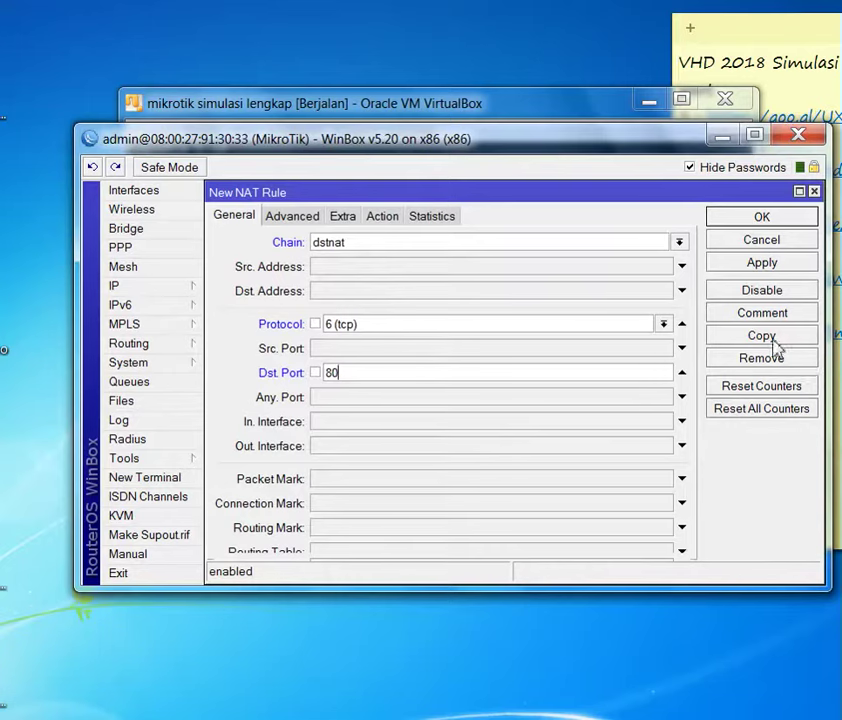
{"action": "left_click", "coordinate": [712, 264]}
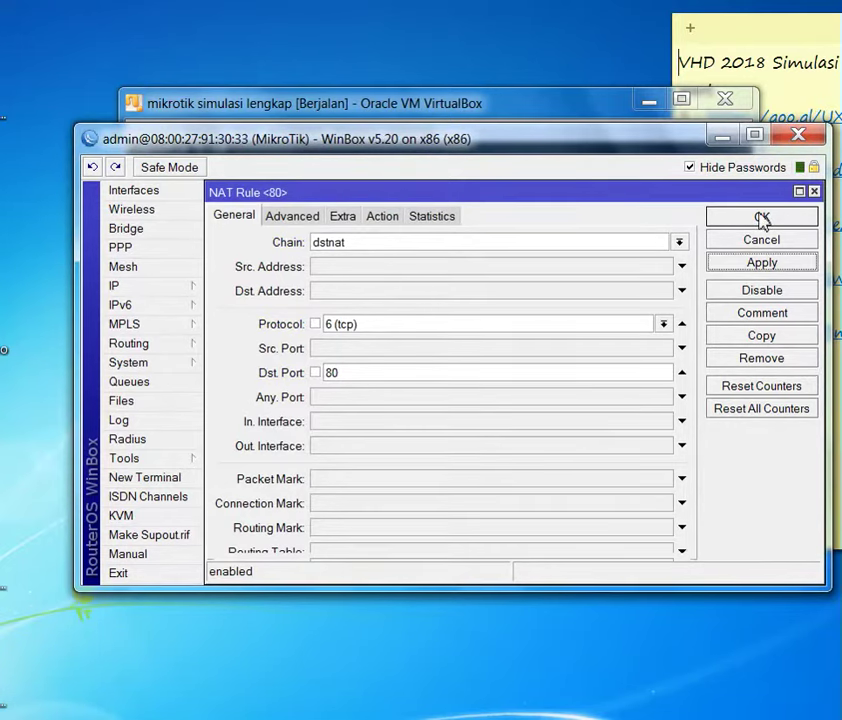
{"action": "left_click", "coordinate": [381, 215]}
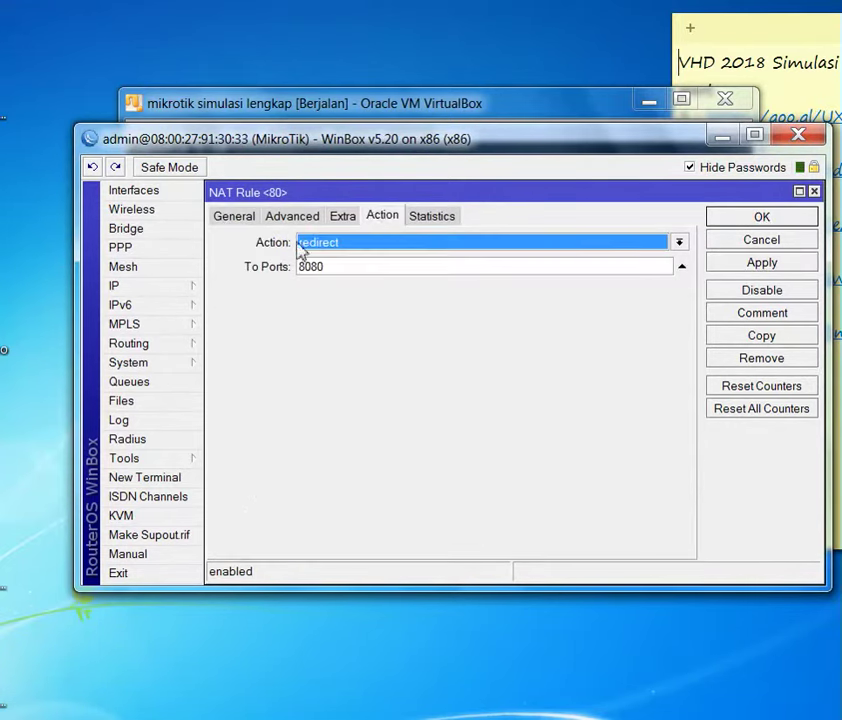
{"action": "left_click", "coordinate": [250, 216]}
{"action": "left_click", "coordinate": [800, 217]}
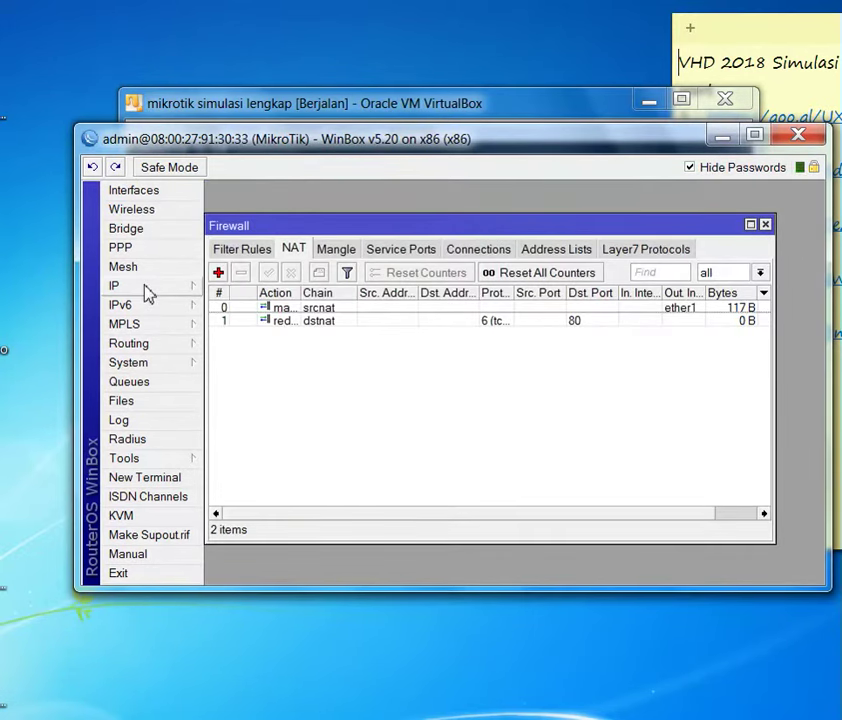
{"action": "left_click", "coordinate": [141, 479]}
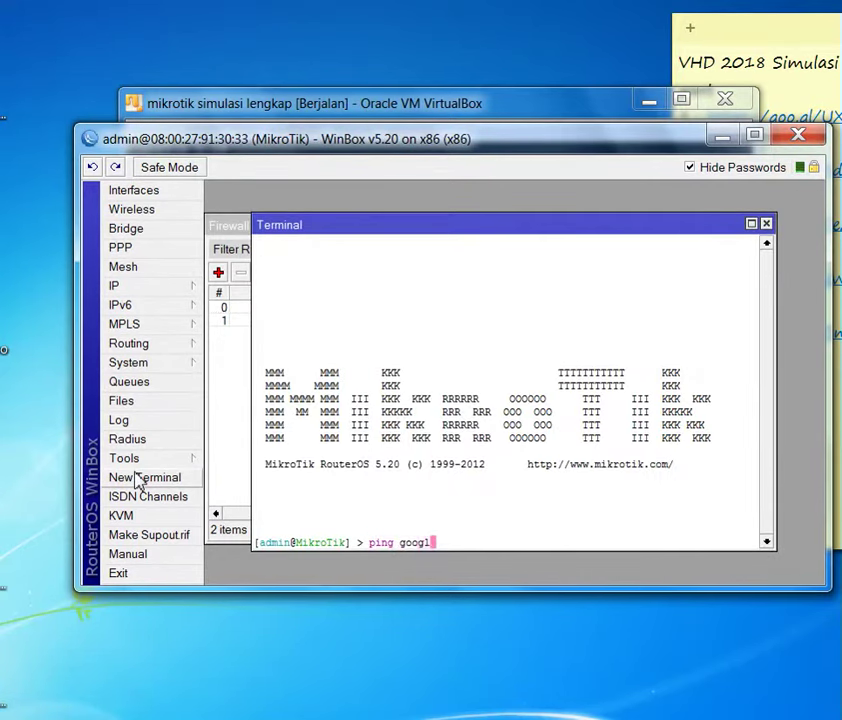
{"action": "type", "text": "ping google.com"}
{"action": "key", "text": "Return"}
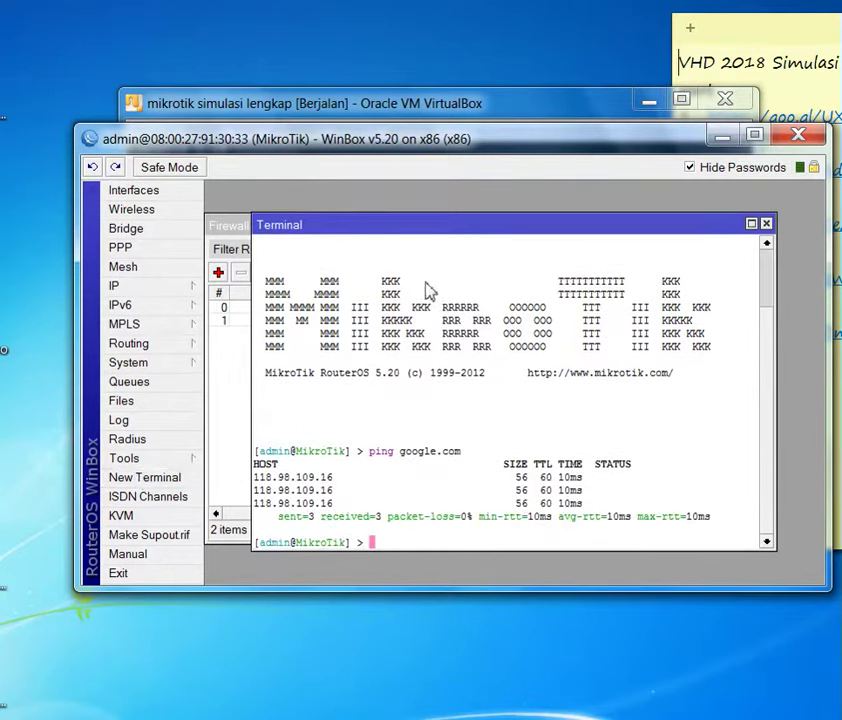
{"action": "left_click", "coordinate": [766, 224]}
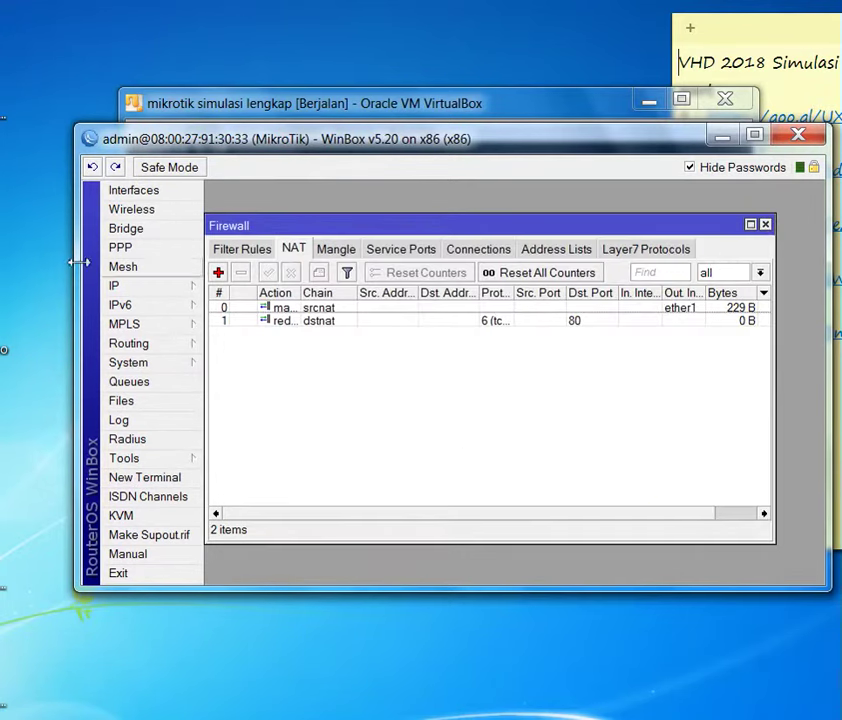
- Add the address 192.168.20.1/24 on interface ether2 to the IP address list
{"action": "left_click", "coordinate": [125, 286]}
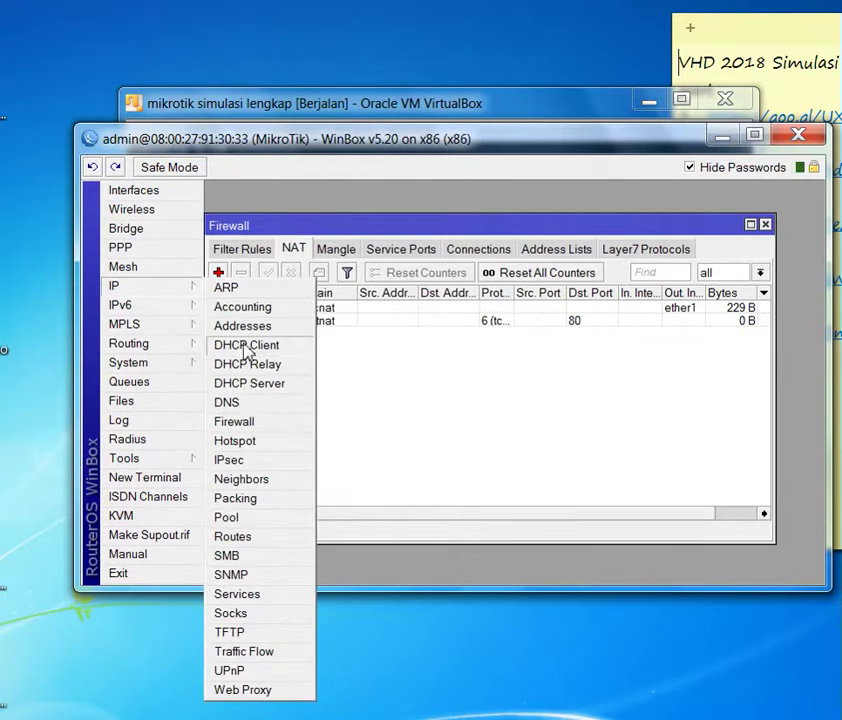
{"action": "left_click", "coordinate": [254, 327]}
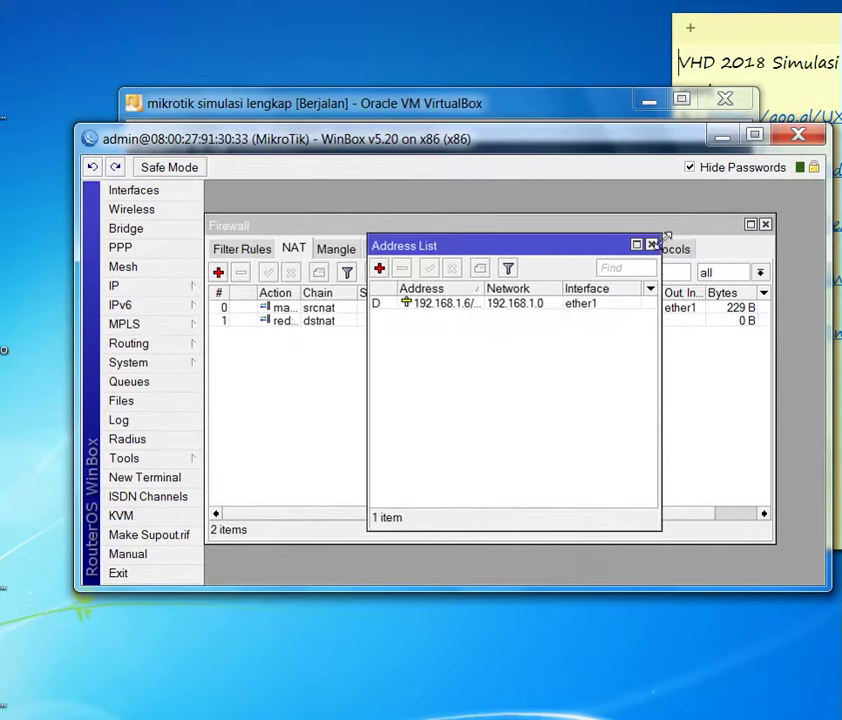
{"action": "left_click", "coordinate": [380, 269]}
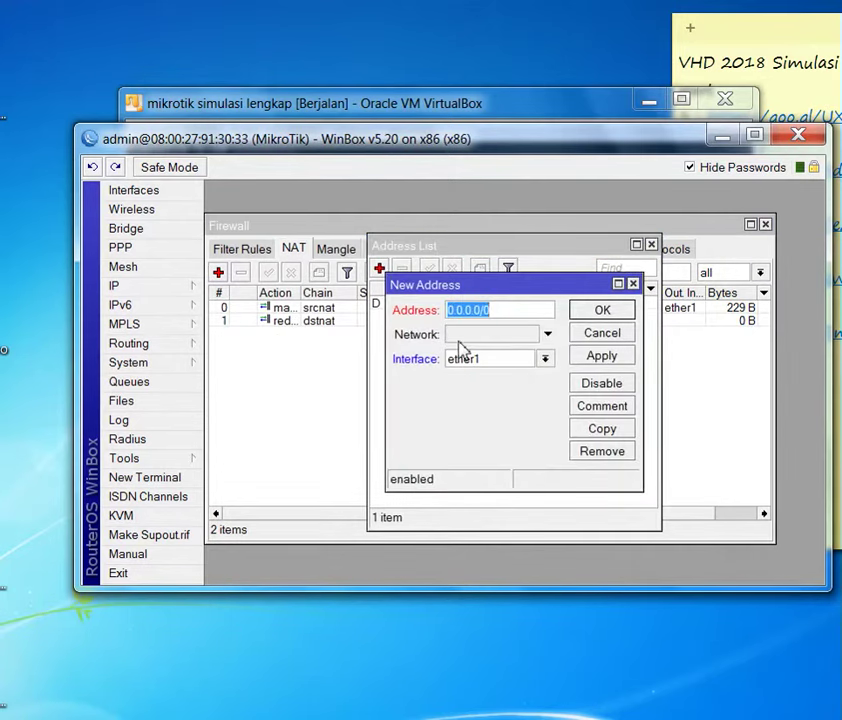
{"action": "type", "text": "2"}
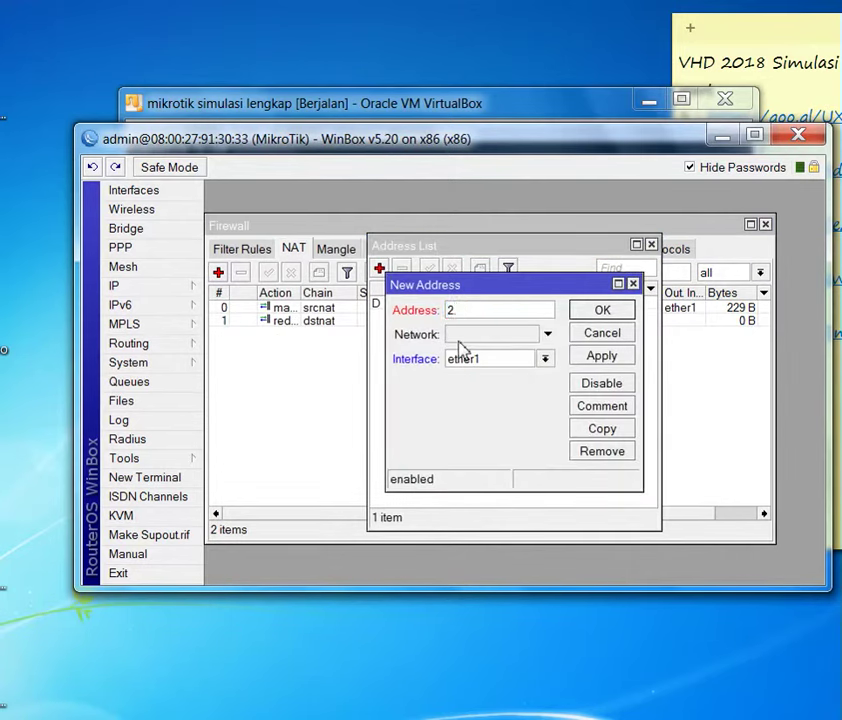
{"action": "type", "text": "92.168.20"}
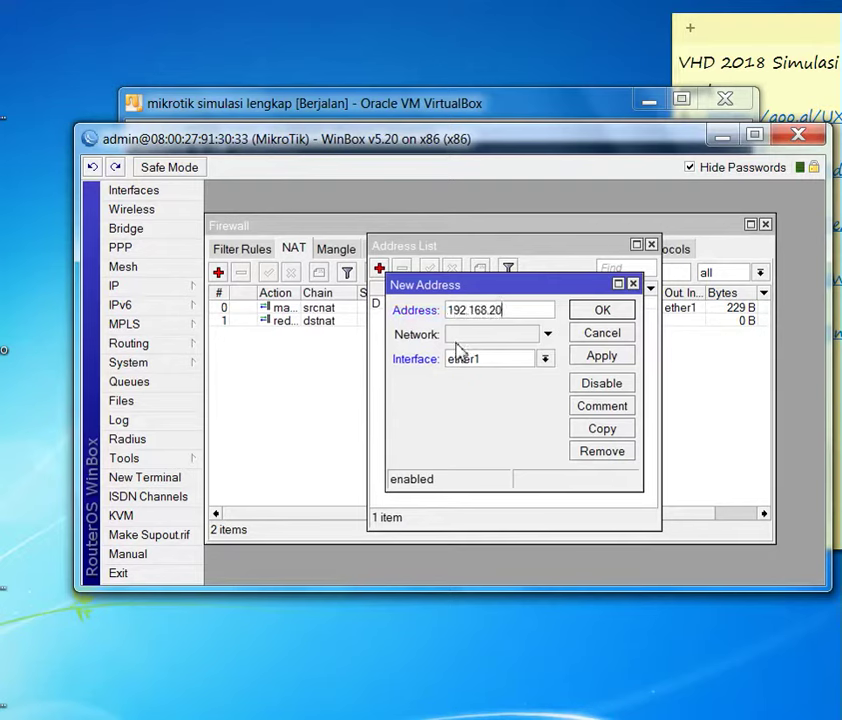
{"action": "key", "text": "BackSpace"}
{"action": "type", "text": ".1"}
{"action": "type", "text": "/3"}
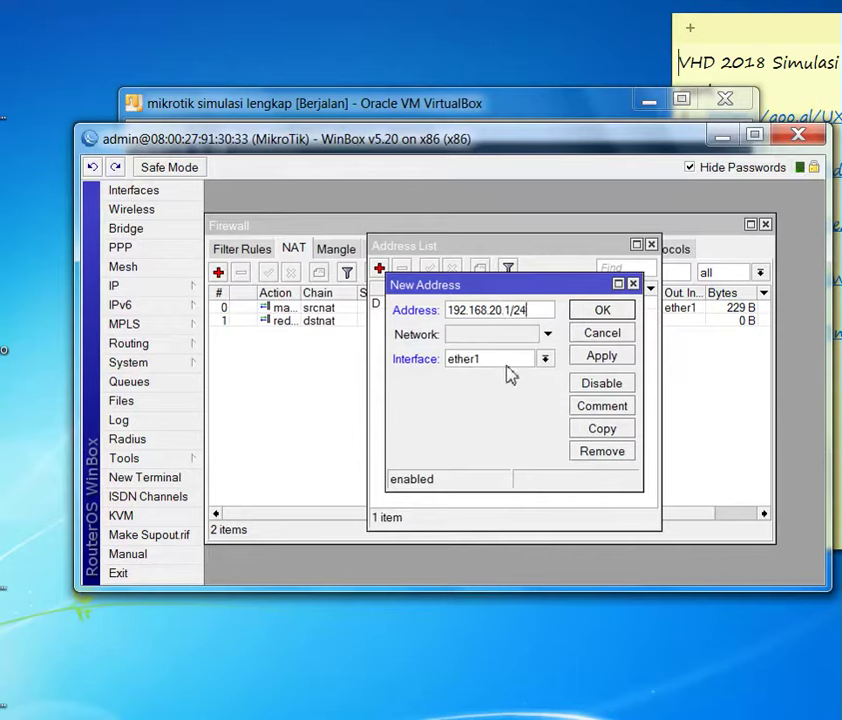
{"action": "left_click", "coordinate": [502, 360]}
{"action": "left_click", "coordinate": [491, 390]}
{"action": "left_click", "coordinate": [602, 356]}
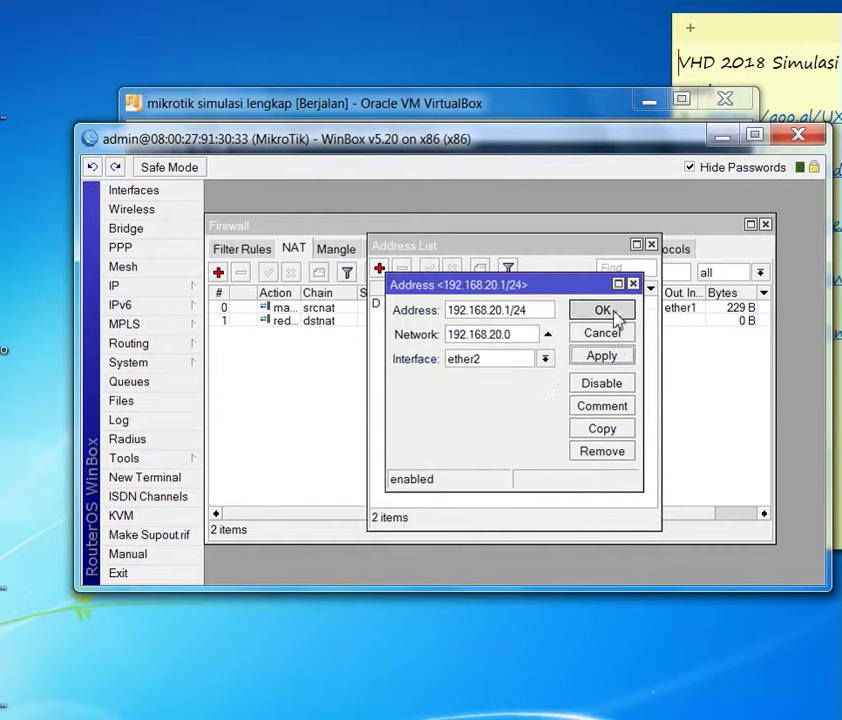
{"action": "left_click", "coordinate": [614, 315]}
{"action": "left_click", "coordinate": [140, 288]}
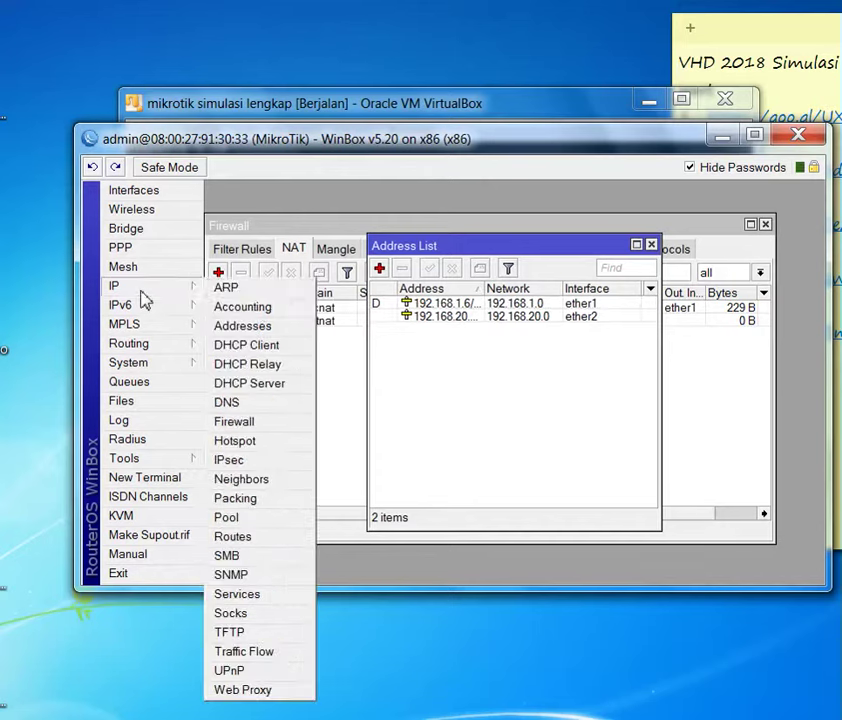
- Run DHCP Setup on ether2 with 192.168.20.0/24, pool .2–.254, DNS 192.168.1.1, 3-day leases
{"action": "left_click", "coordinate": [278, 385]}
{"action": "left_click", "coordinate": [466, 279]}
{"action": "left_click", "coordinate": [546, 382]}
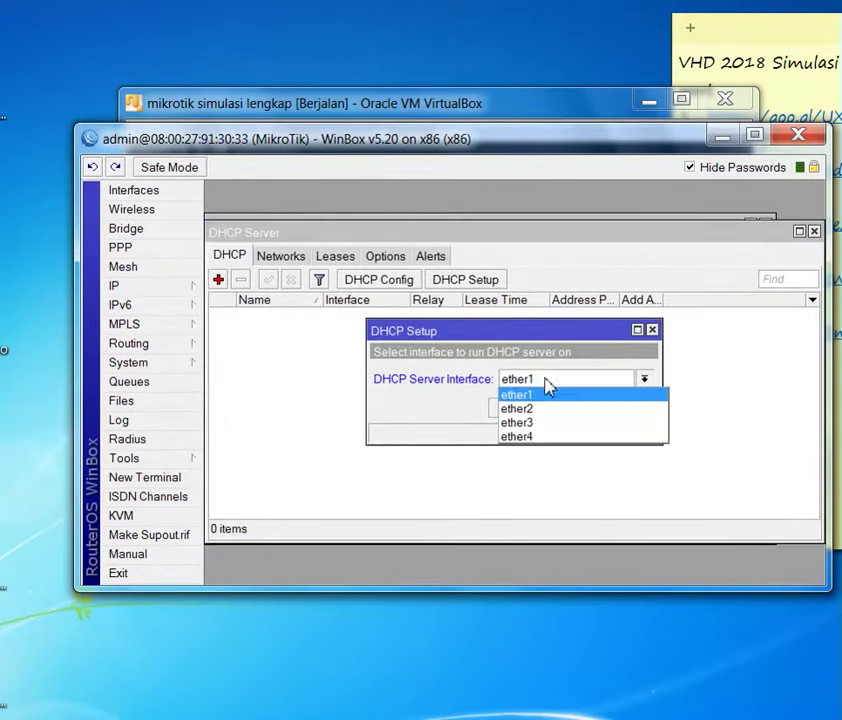
{"action": "left_click", "coordinate": [540, 409]}
{"action": "left_click", "coordinate": [553, 409]}
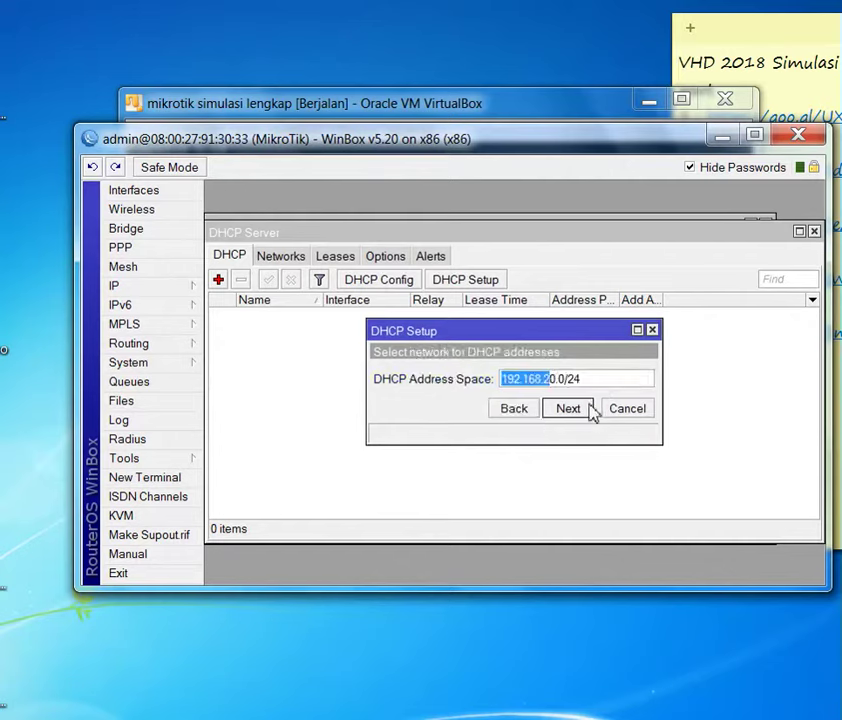
{"action": "left_click", "coordinate": [590, 414]}
{"action": "left_click", "coordinate": [589, 416]}
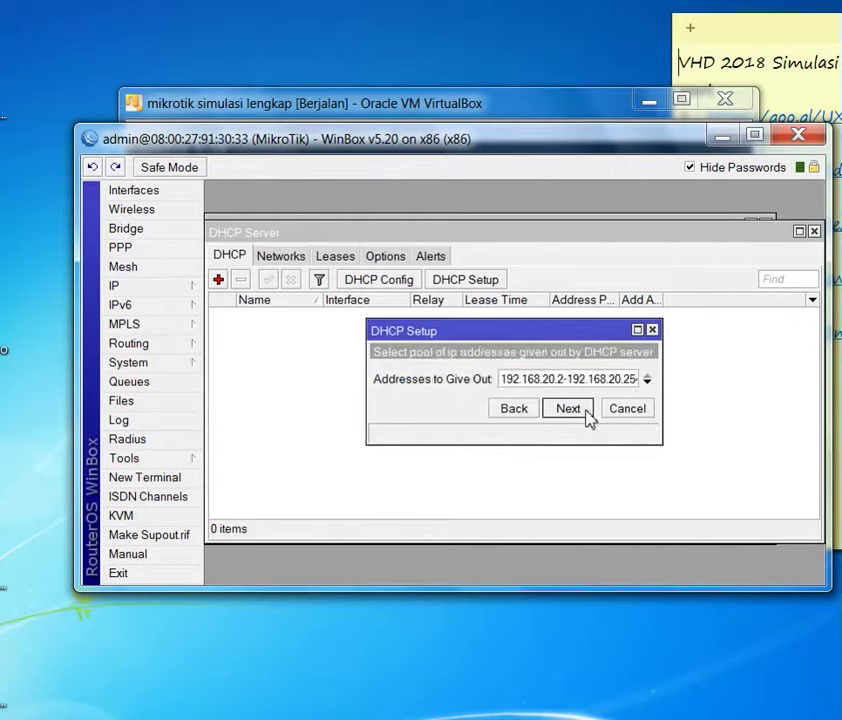
{"action": "left_click_drag", "start_coordinate": [631, 388], "coordinate": [636, 383]}
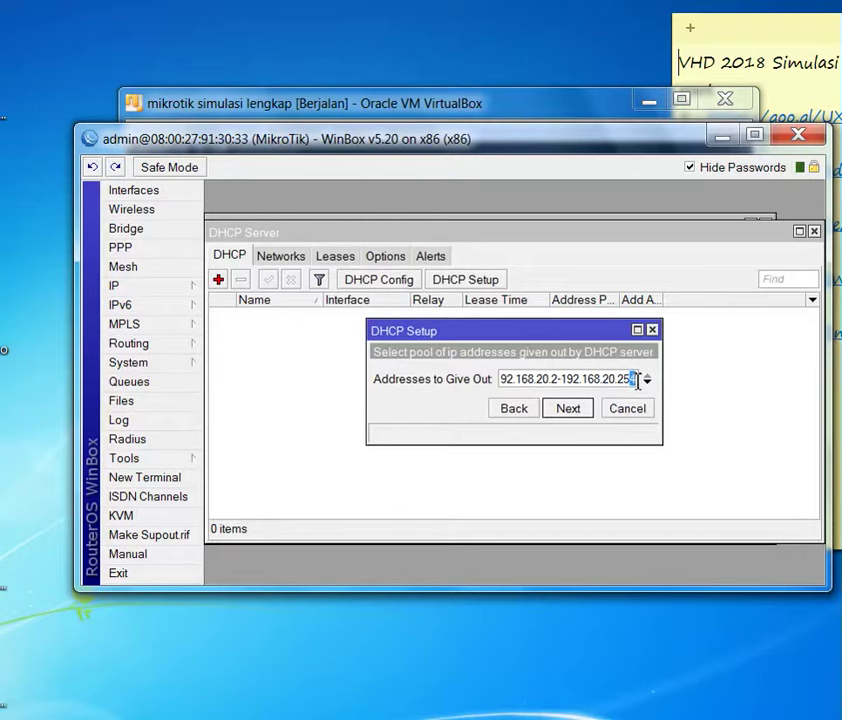
{"action": "left_click", "coordinate": [587, 416]}
{"action": "left_click", "coordinate": [587, 416]}
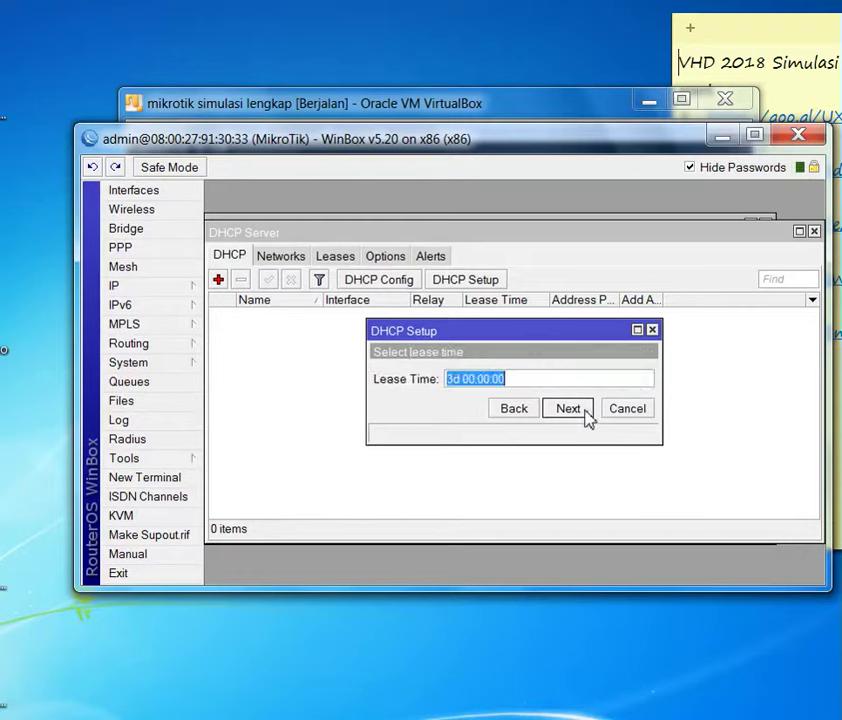
{"action": "left_click", "coordinate": [587, 416]}
{"action": "left_click", "coordinate": [482, 380]}
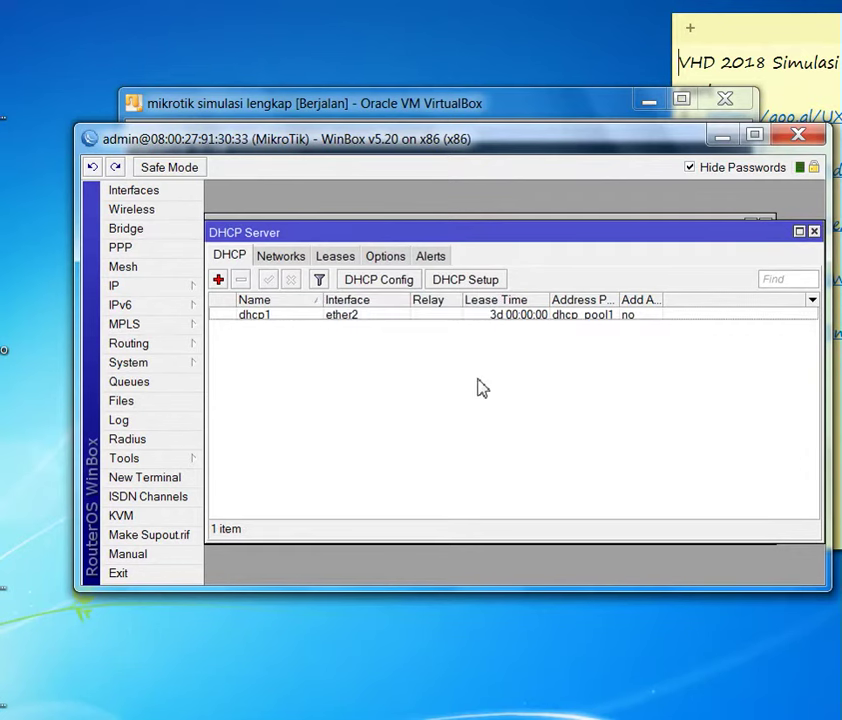
- Enable Add ARP For Leases on the dhcp1 server
{"action": "double_click", "coordinate": [342, 316]}
{"action": "left_click", "coordinate": [477, 497]}
{"action": "left_click", "coordinate": [649, 234]}
{"action": "left_click", "coordinate": [334, 427]}
- Enable the web proxy with a cache administrator e-mail and maximum cache size none, and apply
{"action": "left_click", "coordinate": [160, 295]}
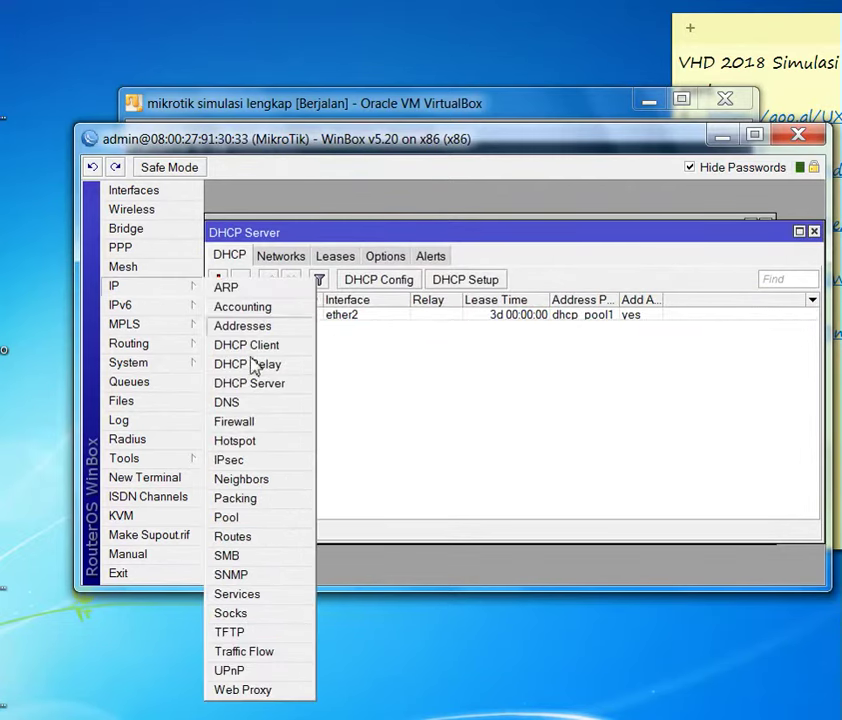
{"action": "left_click", "coordinate": [265, 697]}
{"action": "left_click", "coordinate": [470, 241]}
{"action": "left_click_drag", "start_coordinate": [518, 378], "coordinate": [400, 381]}
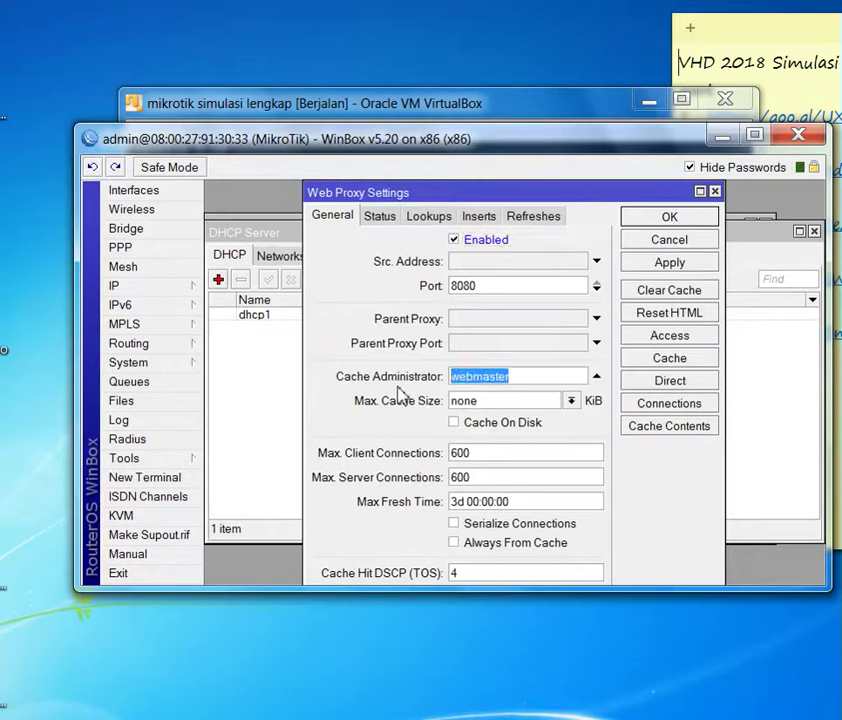
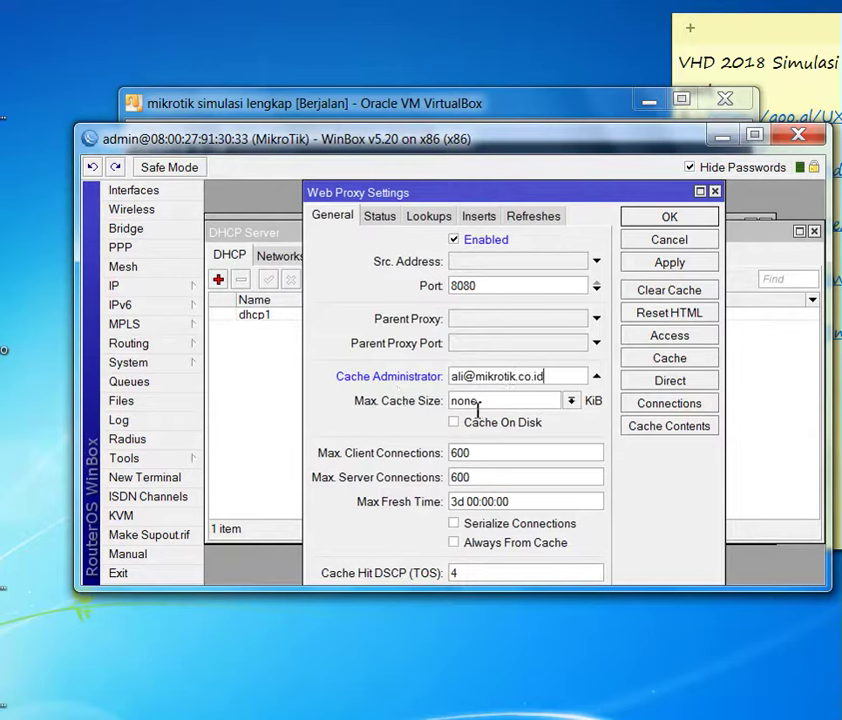
{"action": "left_click", "coordinate": [566, 401]}
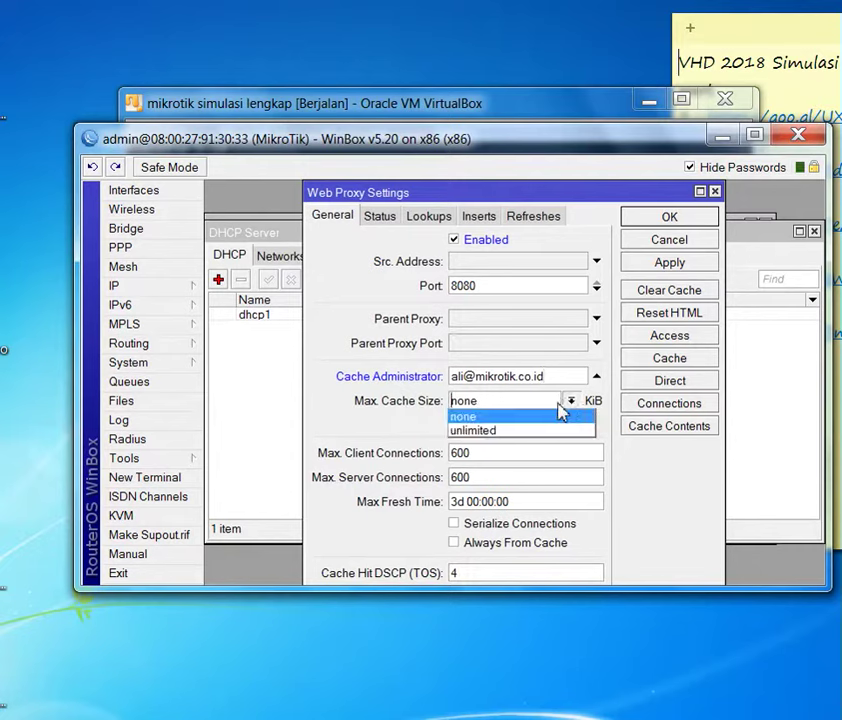
{"action": "left_click", "coordinate": [492, 417]}
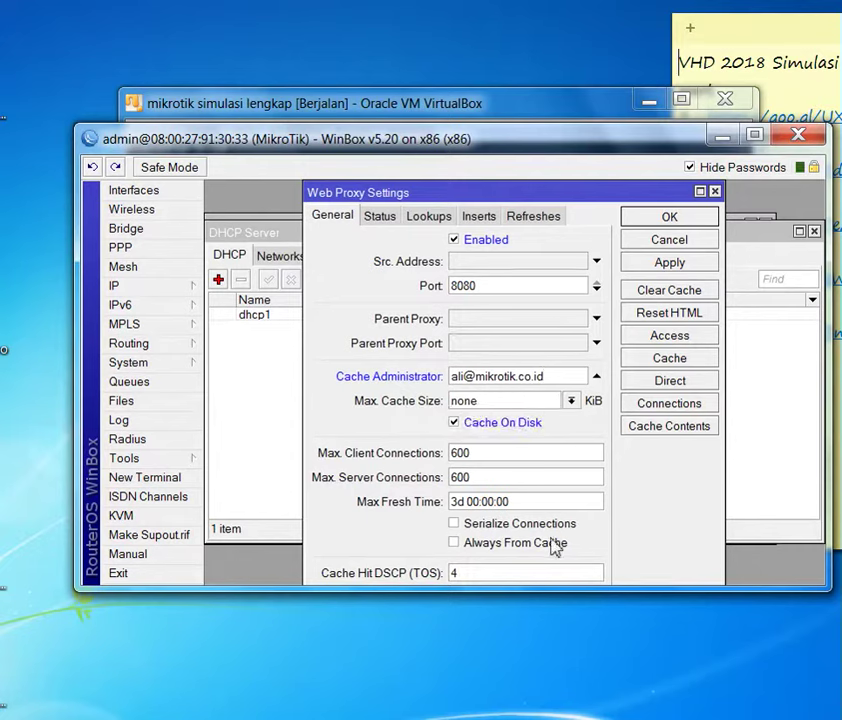
{"action": "left_click_drag", "start_coordinate": [547, 601], "coordinate": [551, 706]}
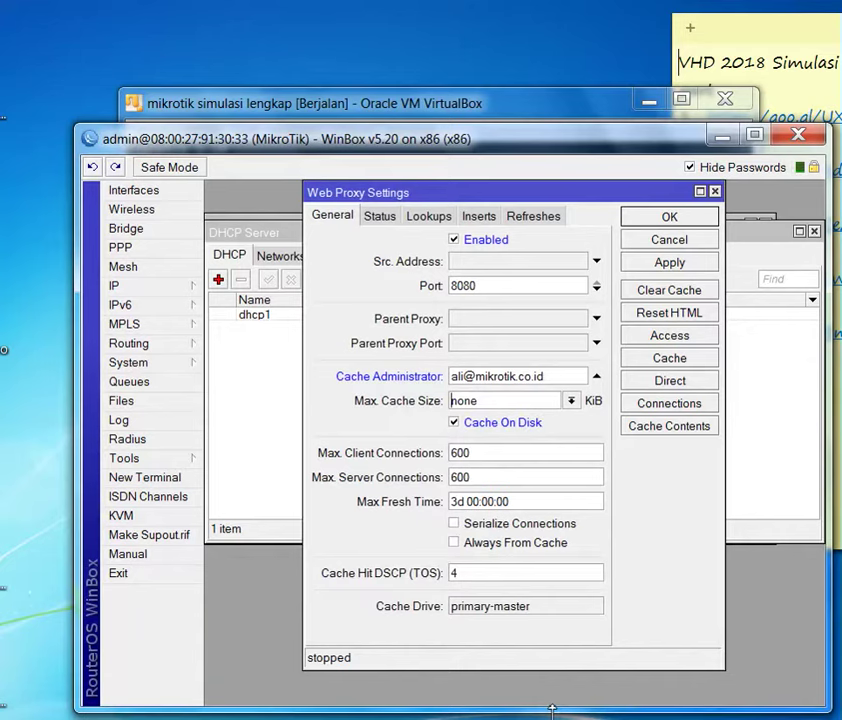
{"action": "left_click_drag", "start_coordinate": [398, 124], "coordinate": [398, 2]}
{"action": "left_click_drag", "start_coordinate": [77, 177], "coordinate": [32, 178]}
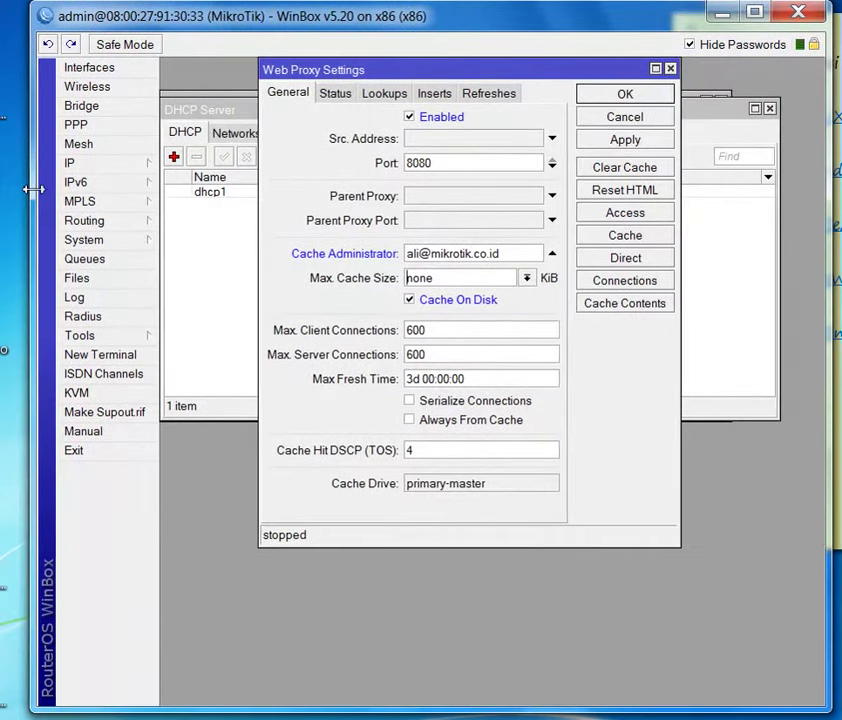
{"action": "left_click", "coordinate": [634, 142]}
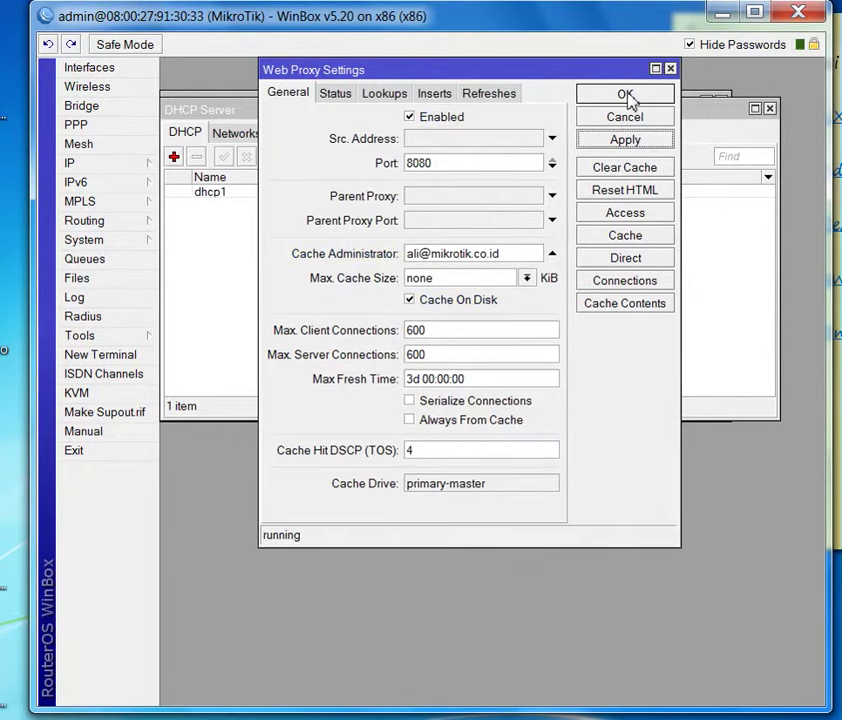
{"action": "left_click", "coordinate": [625, 95]}
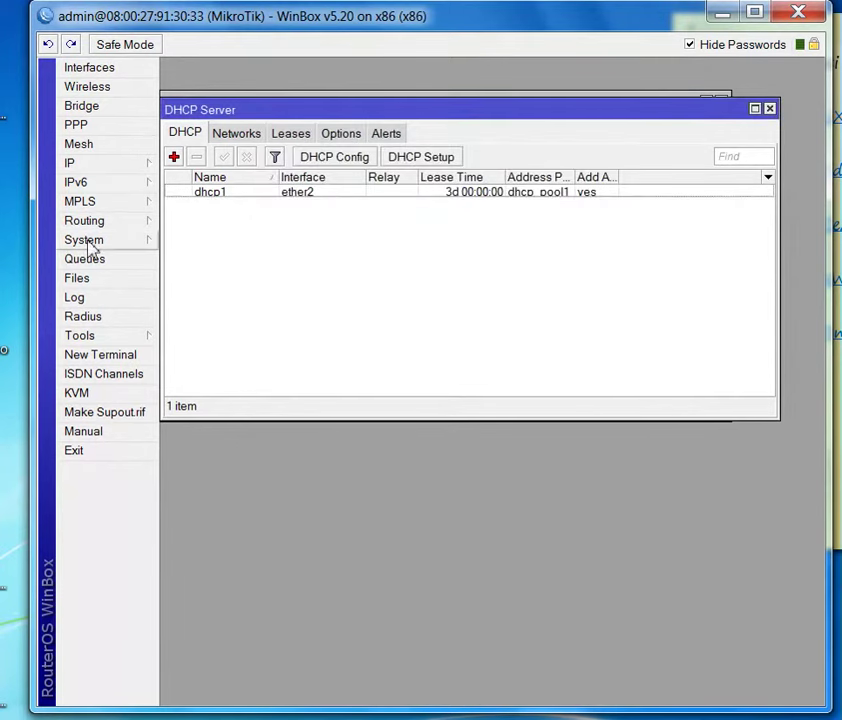
- Reopen the web proxy settings and show its Access rules list
{"action": "left_click", "coordinate": [80, 162]}
{"action": "left_click", "coordinate": [222, 573]}
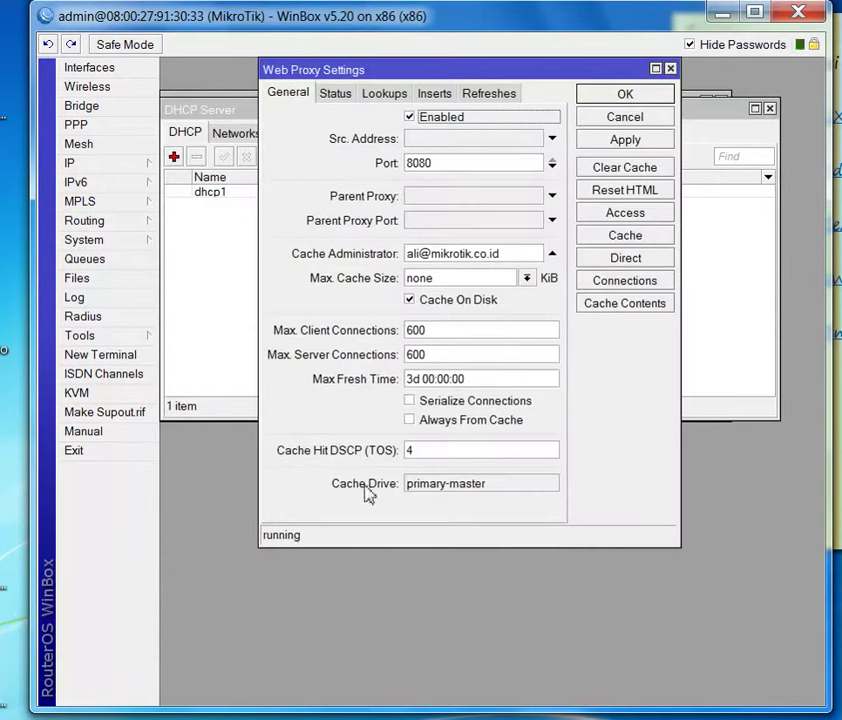
{"action": "left_click", "coordinate": [625, 213]}
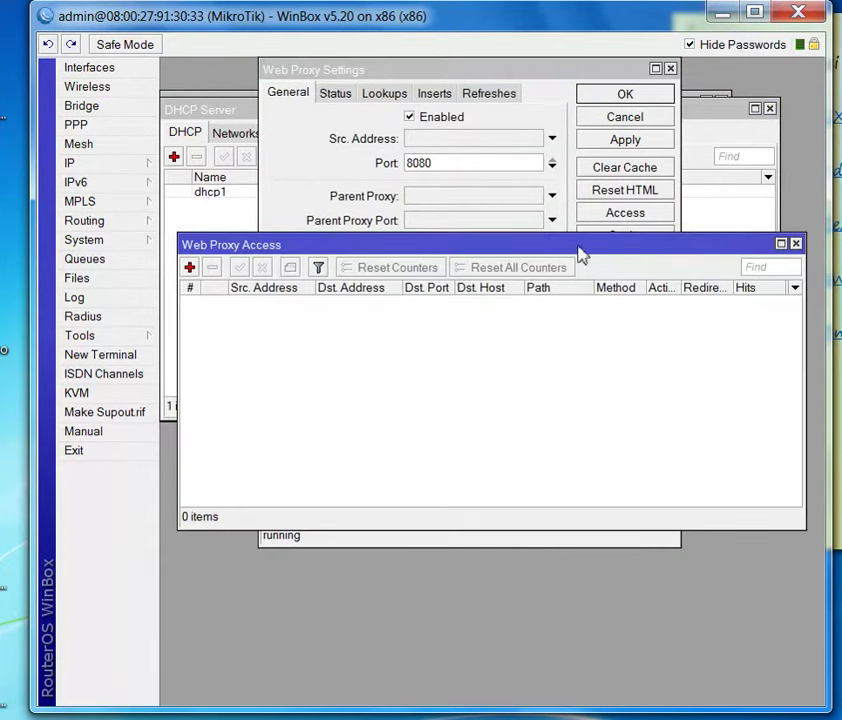
- Add a new proxy access rule with source address 192.168.20.0, checking the router's address list
{"action": "left_click", "coordinate": [189, 268]}
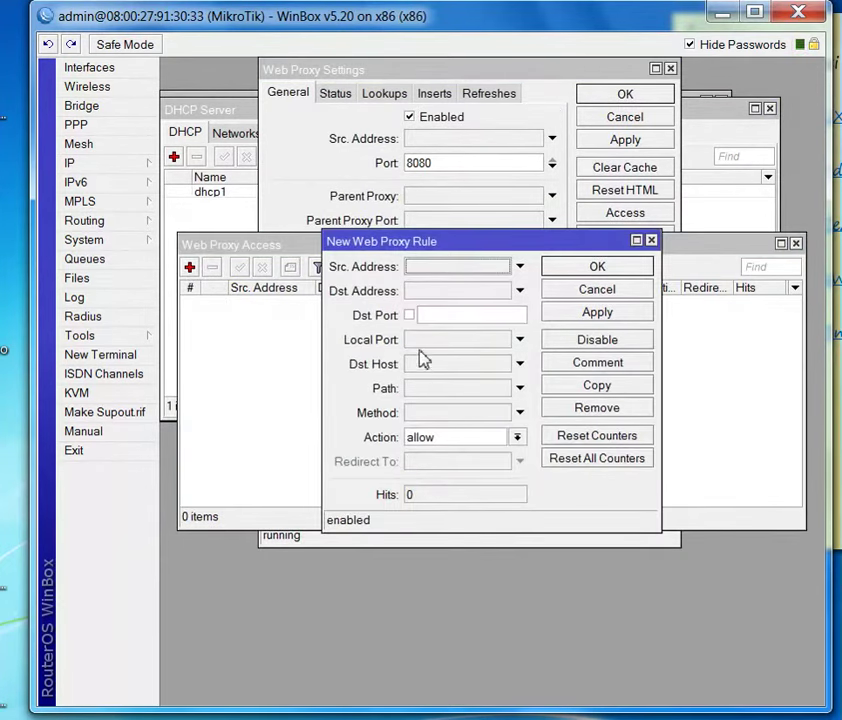
{"action": "left_click", "coordinate": [453, 295]}
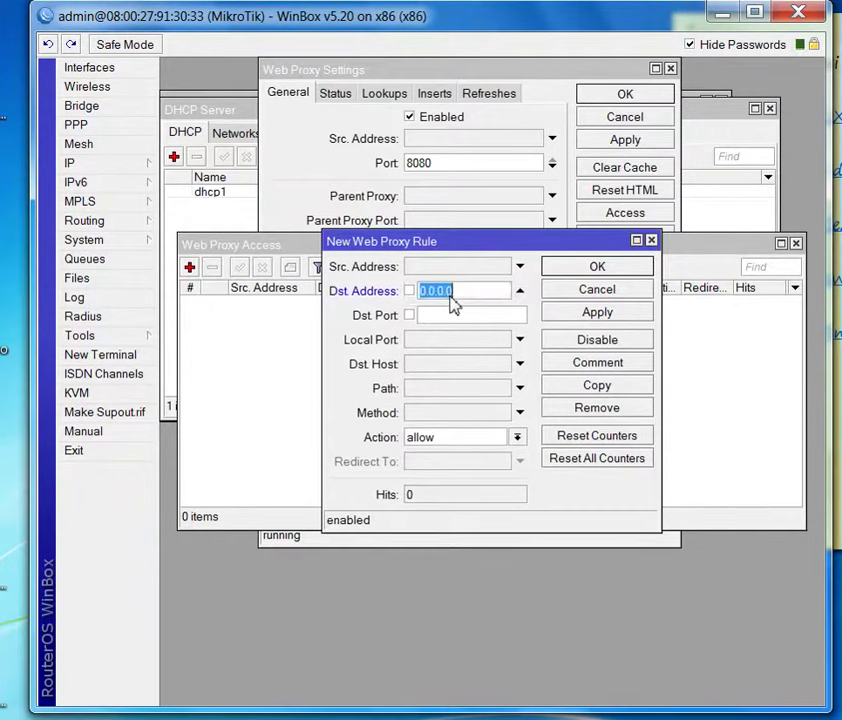
{"action": "left_click", "coordinate": [80, 163]}
{"action": "left_click", "coordinate": [207, 203]}
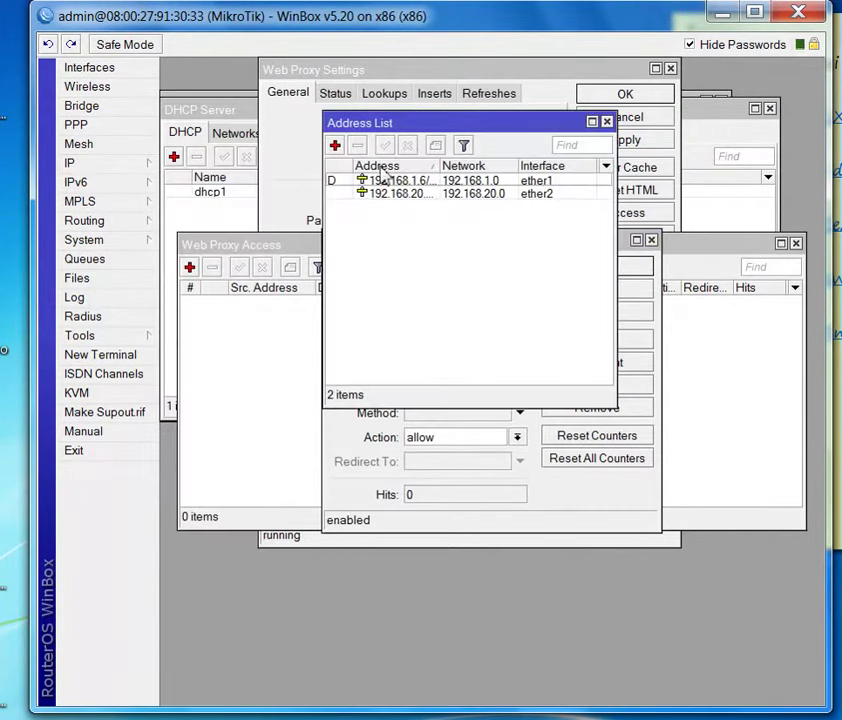
{"action": "left_click_drag", "start_coordinate": [444, 133], "coordinate": [320, 128]}
{"action": "left_click_drag", "start_coordinate": [500, 240], "coordinate": [601, 348]}
{"action": "left_click", "coordinate": [568, 398]}
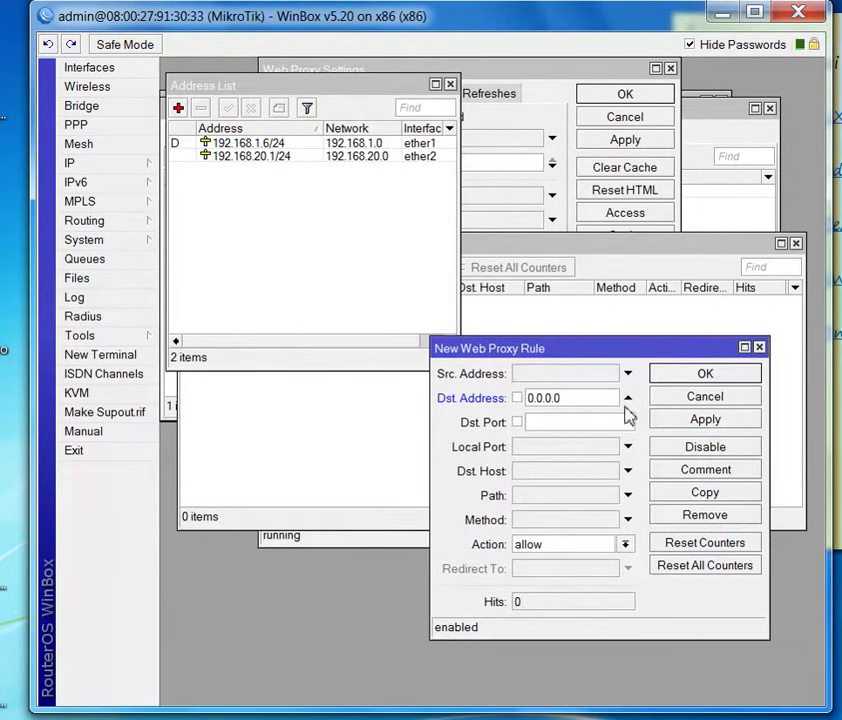
{"action": "left_click", "coordinate": [628, 398]}
{"action": "left_click", "coordinate": [628, 373]}
{"action": "type", "text": "1"}
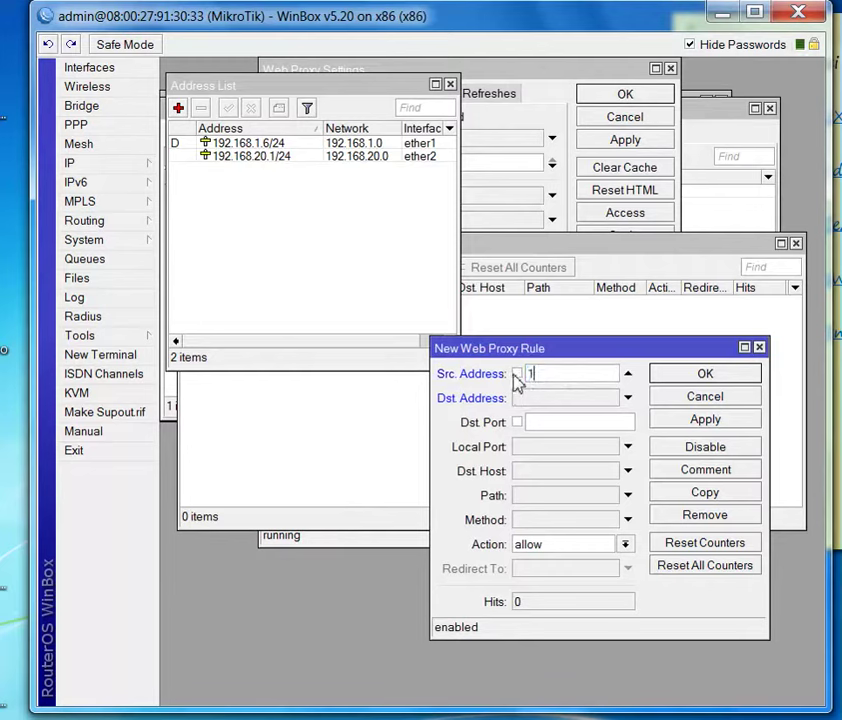
{"action": "type", "text": "92.168.20.0/34"}
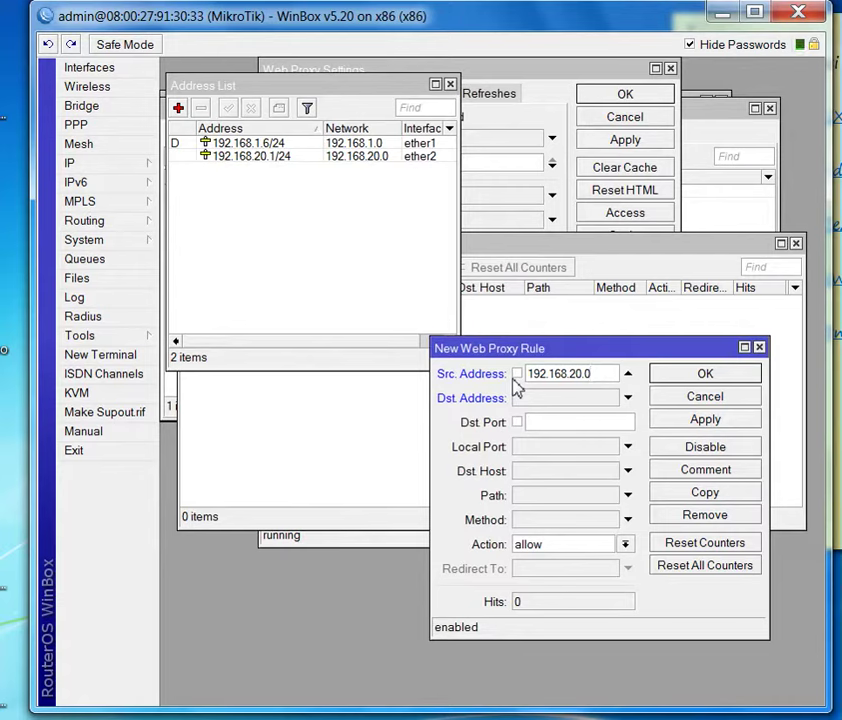
{"action": "left_click", "coordinate": [547, 471]}
{"action": "left_click_drag", "start_coordinate": [611, 375], "coordinate": [598, 378]}
{"action": "key", "text": "BackSpace"}
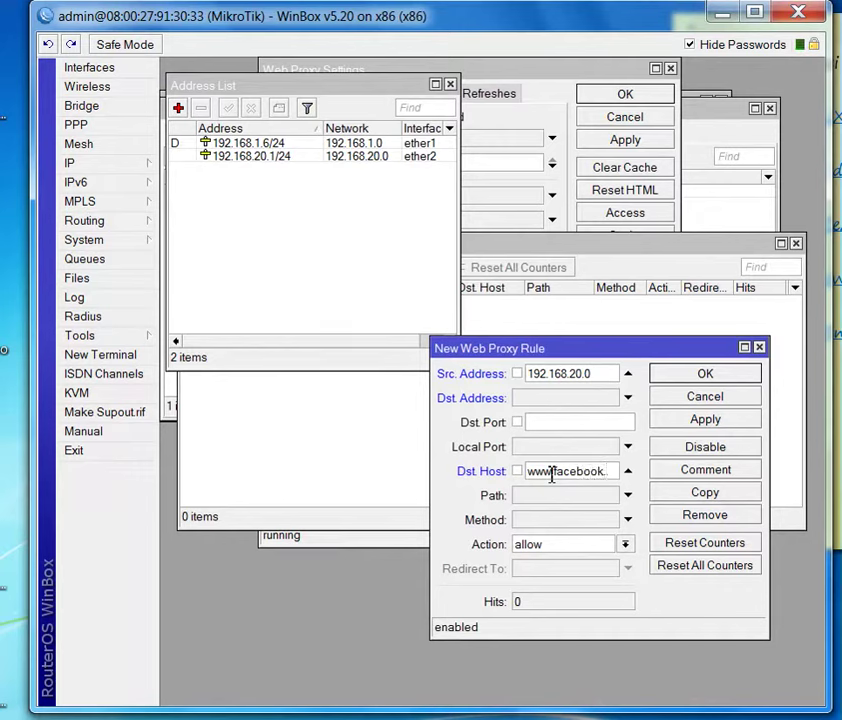
{"action": "type", "text": "om"}
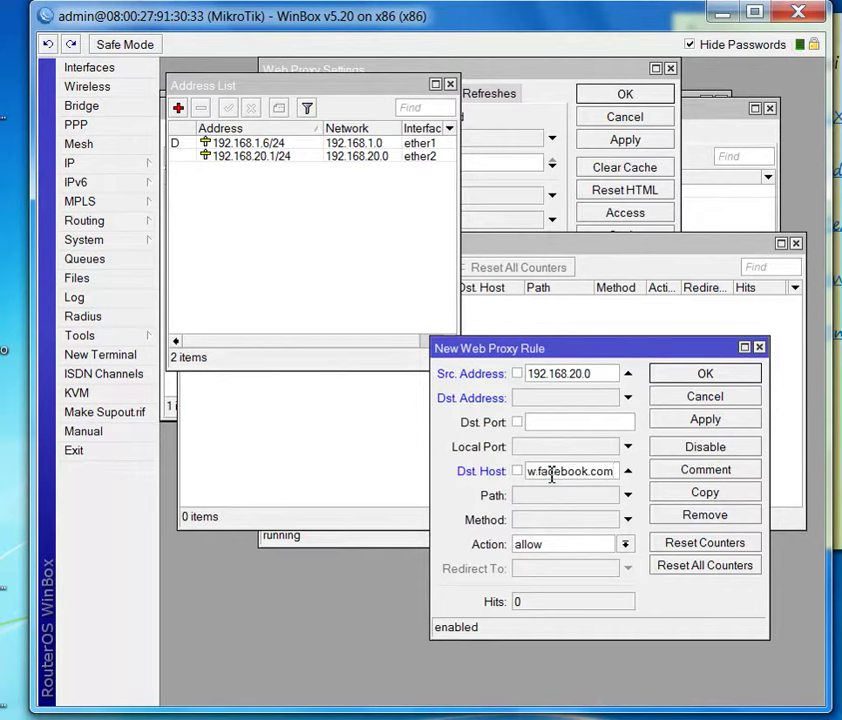
{"action": "left_click", "coordinate": [558, 544]}
{"action": "left_click", "coordinate": [550, 579]}
{"action": "left_click", "coordinate": [542, 569]}
{"action": "type", "text": "g"}
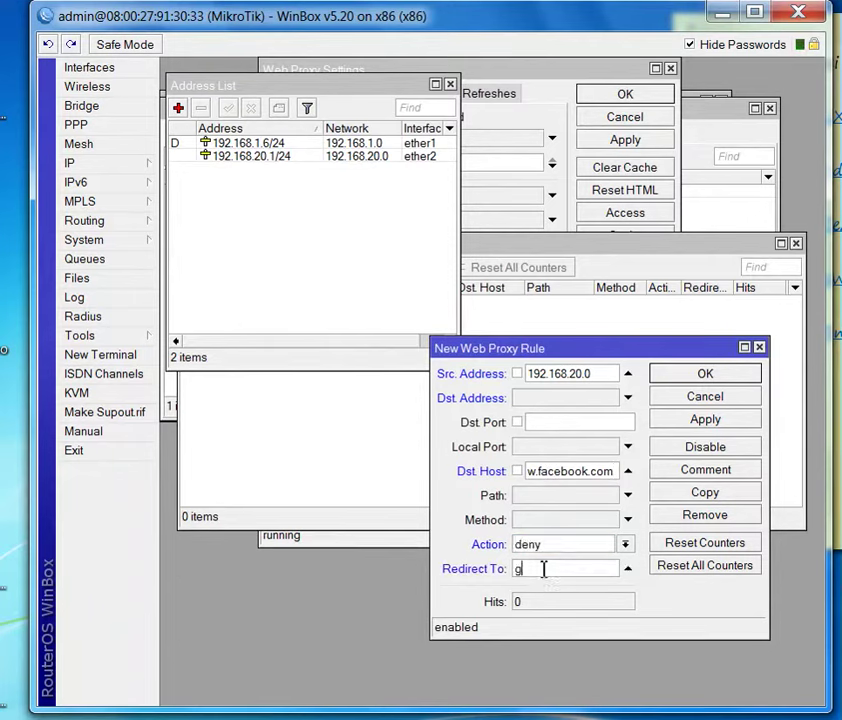
{"action": "type", "text": ".com"}
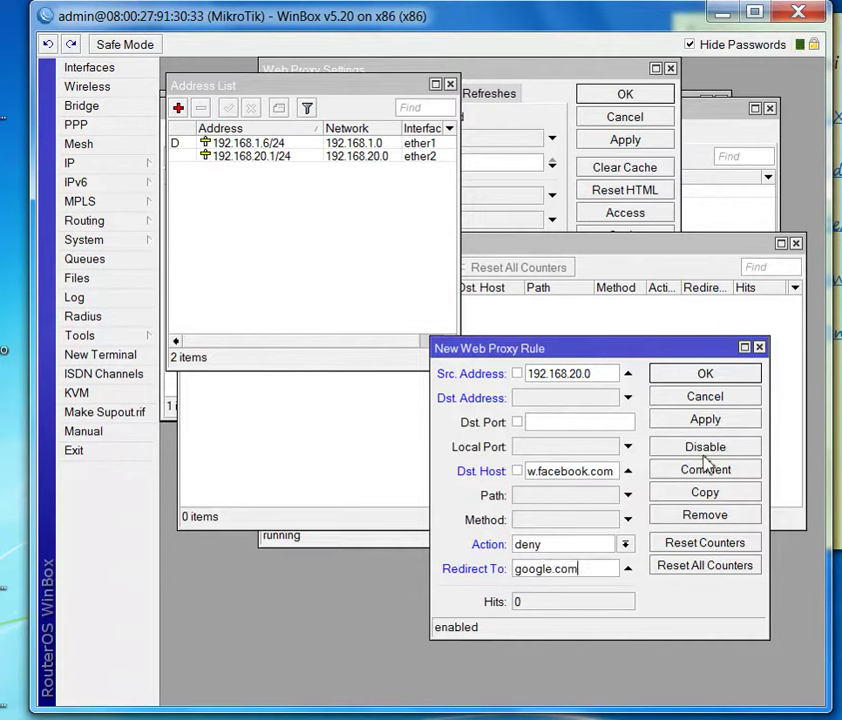
{"action": "left_click", "coordinate": [705, 424]}
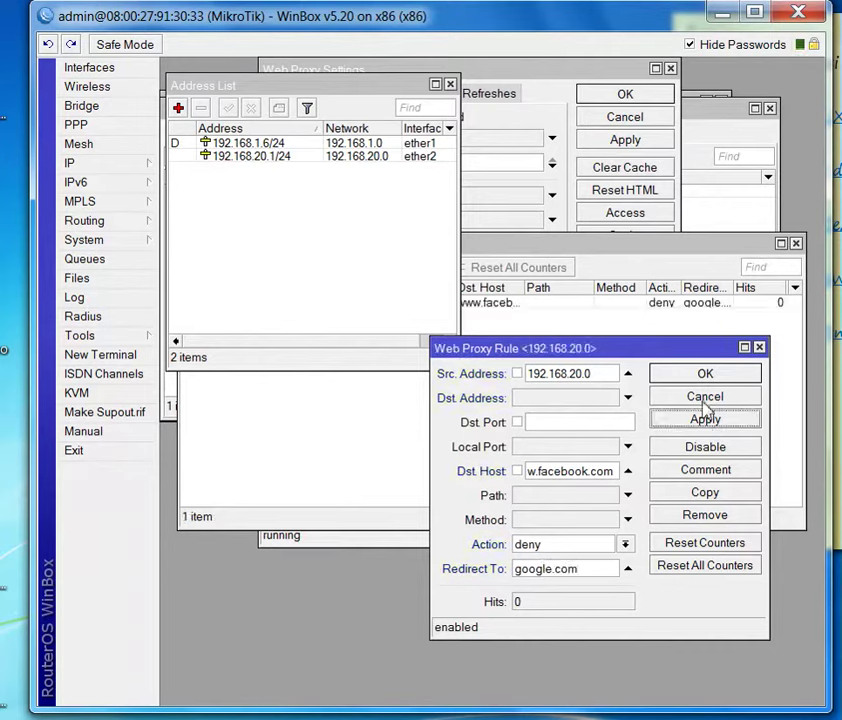
{"action": "left_click", "coordinate": [705, 374]}
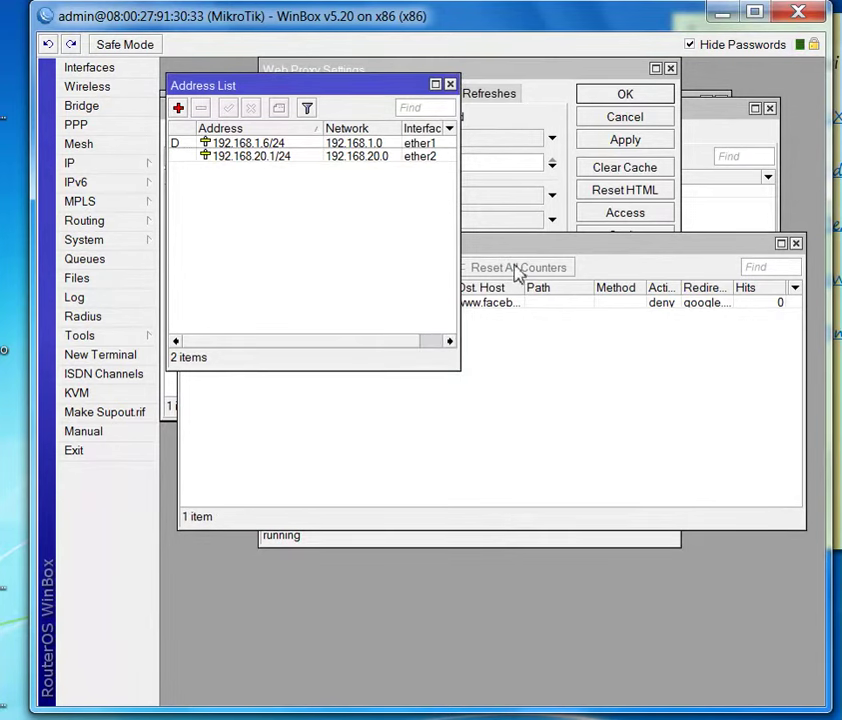
{"action": "left_click", "coordinate": [560, 330]}
{"action": "left_click", "coordinate": [189, 267]}
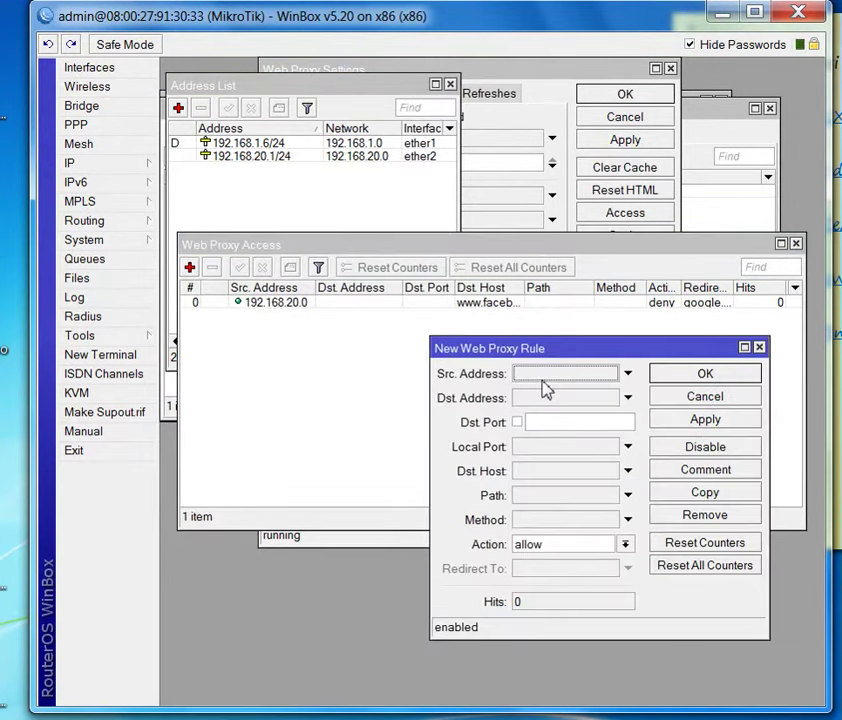
{"action": "left_click", "coordinate": [545, 378]}
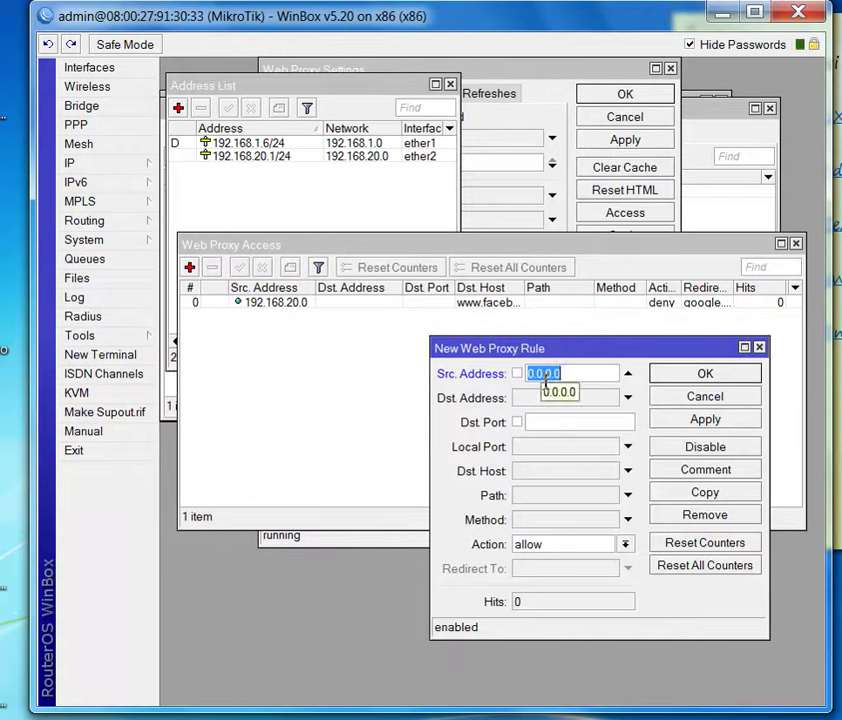
{"action": "type", "text": "192.168.20"}
{"action": "left_click", "coordinate": [538, 476]}
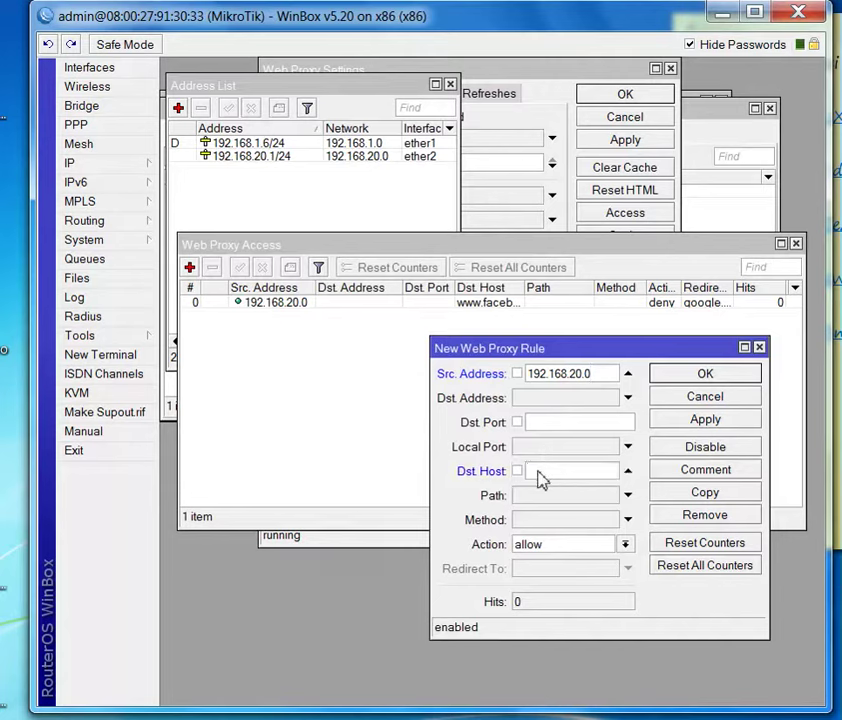
{"action": "type", "text": "*google"}
{"action": "type", "text": "*"}
{"action": "left_click", "coordinate": [545, 544]}
{"action": "left_click", "coordinate": [545, 575]}
{"action": "left_click", "coordinate": [610, 568]}
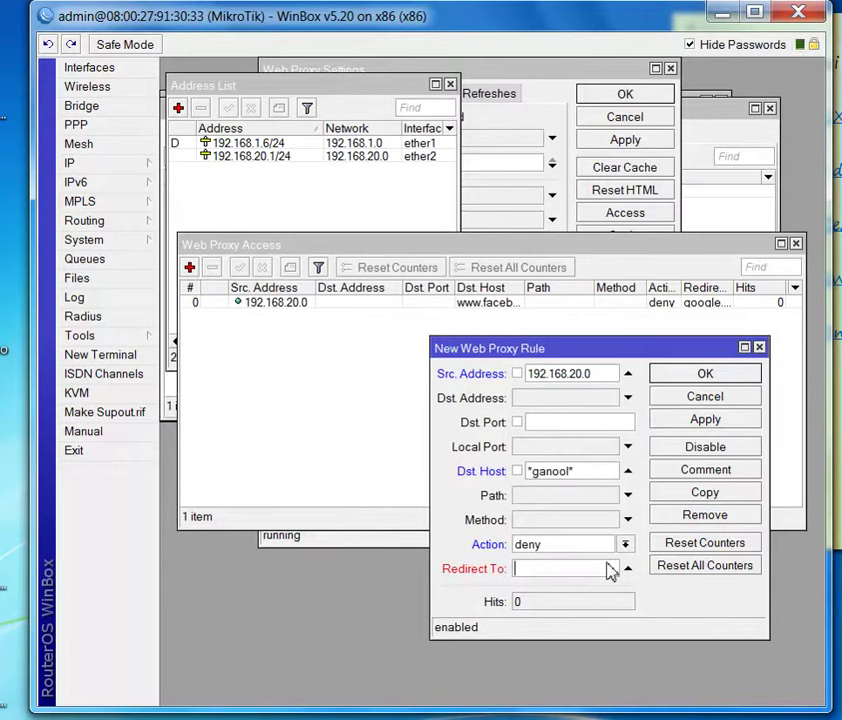
{"action": "type", "text": "www."}
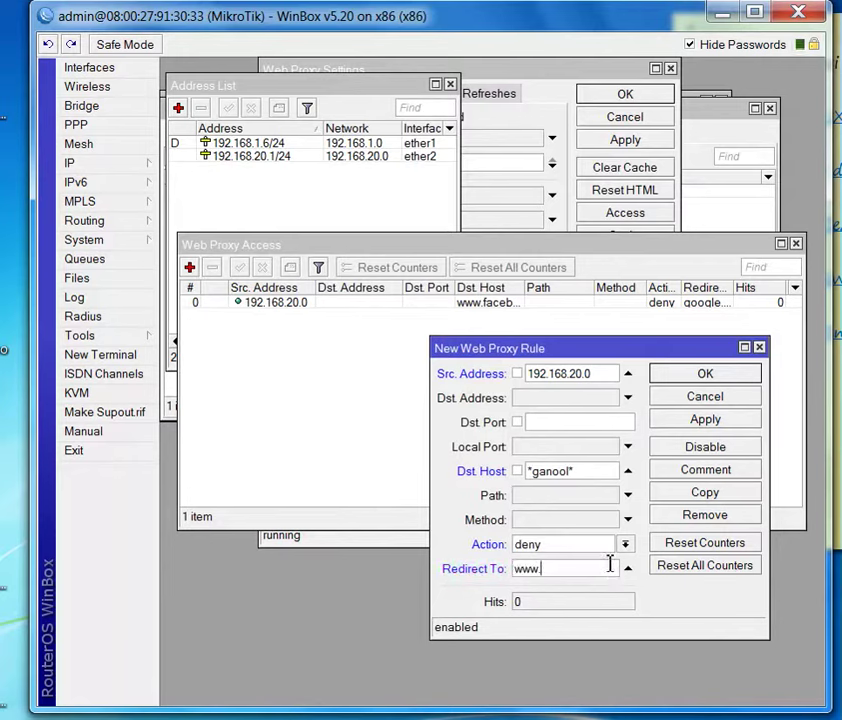
{"action": "type", "text": "google.com"}
{"action": "left_click", "coordinate": [684, 373]}
{"action": "left_click", "coordinate": [189, 267]}
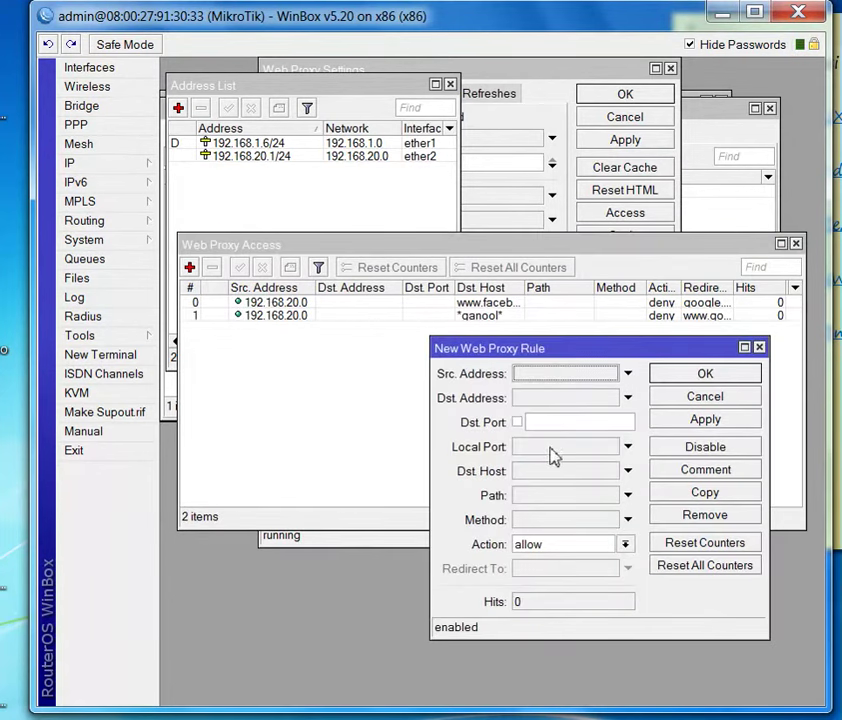
- Fill the new rule with source 192.168.20.0, action deny and path *.mp3, then save it
{"action": "left_click", "coordinate": [538, 380]}
{"action": "type", "text": "192"}
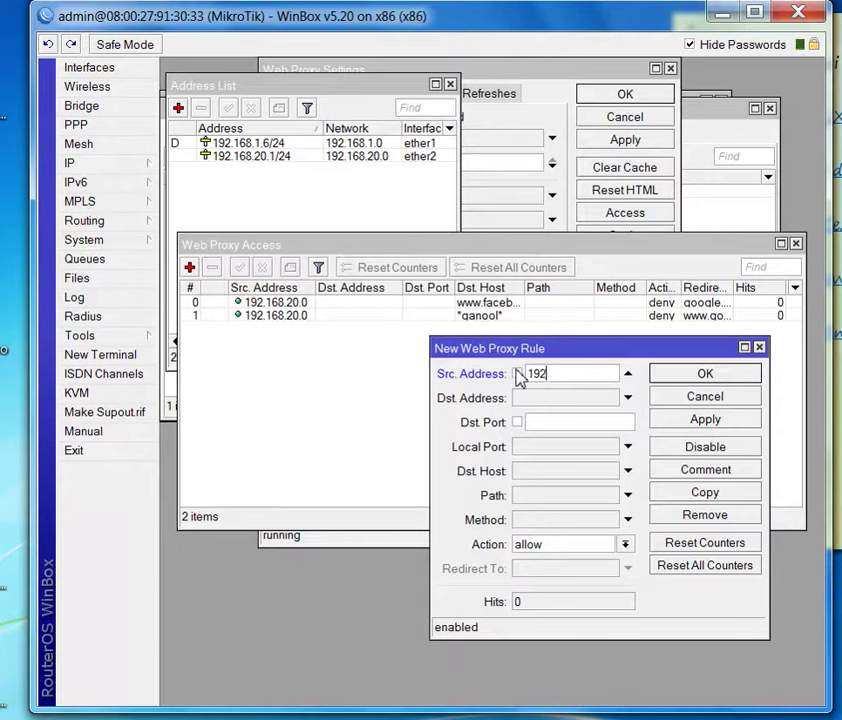
{"action": "type", "text": ".168.20.10"}
{"action": "left_click", "coordinate": [528, 545]}
{"action": "left_click", "coordinate": [534, 576]}
{"action": "left_click", "coordinate": [545, 500]}
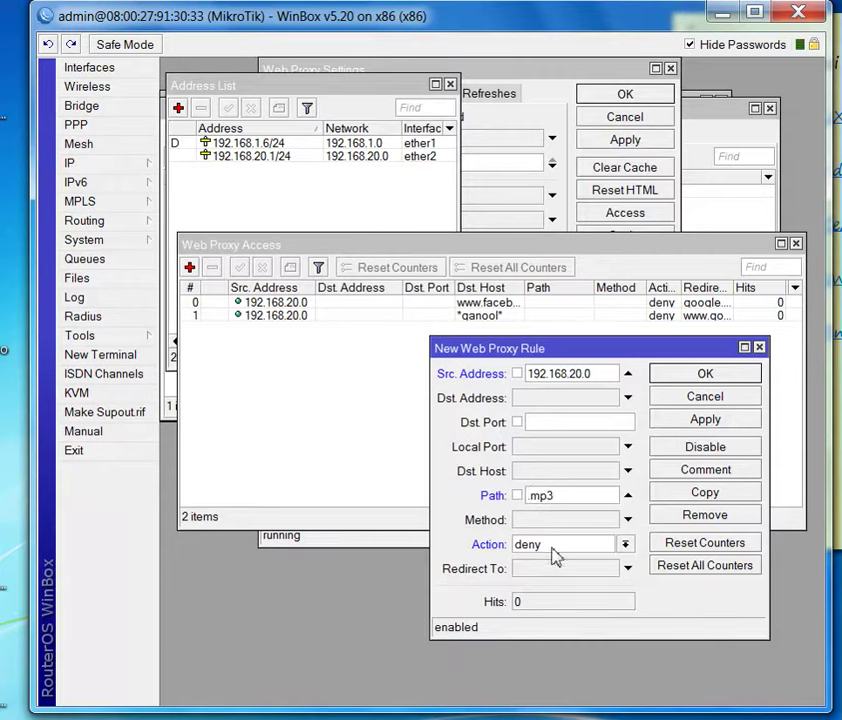
{"action": "type", "text": "*"}
{"action": "left_click", "coordinate": [705, 419]}
{"action": "left_click", "coordinate": [660, 373]}
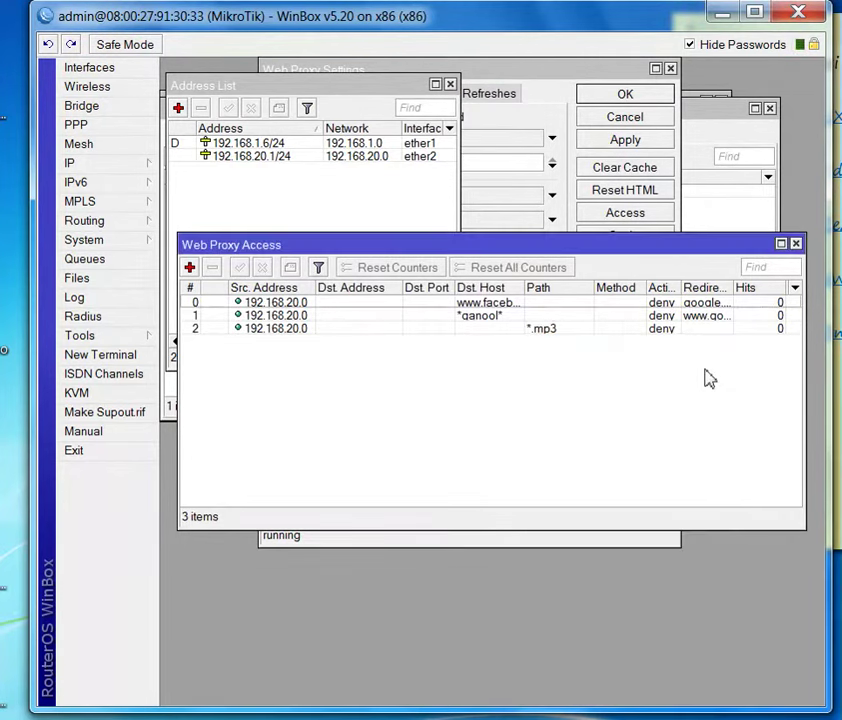
- Close the web proxy, address list and DHCP server windows
{"action": "left_click", "coordinate": [796, 245]}
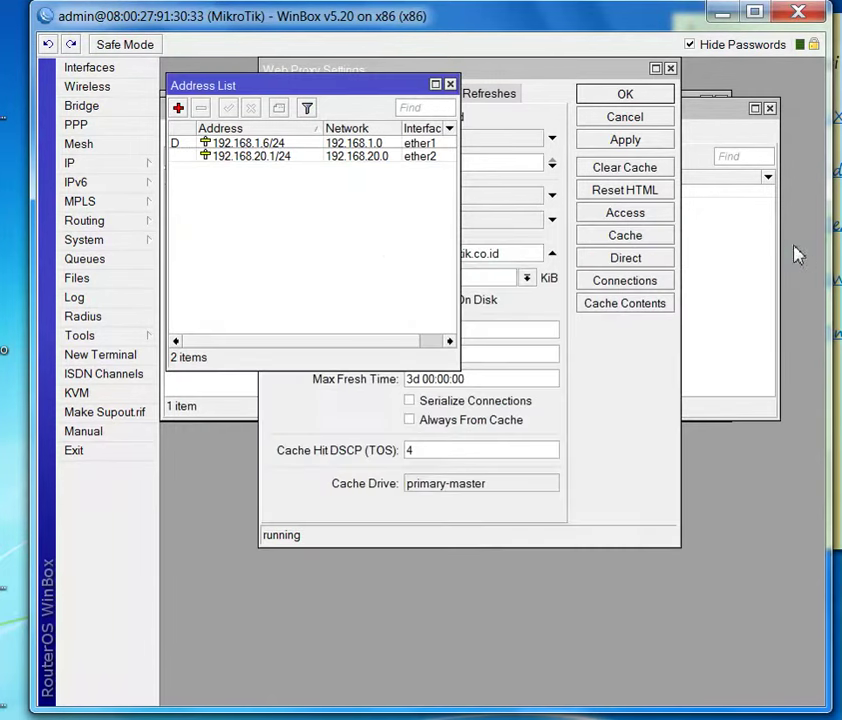
{"action": "left_click", "coordinate": [450, 86]}
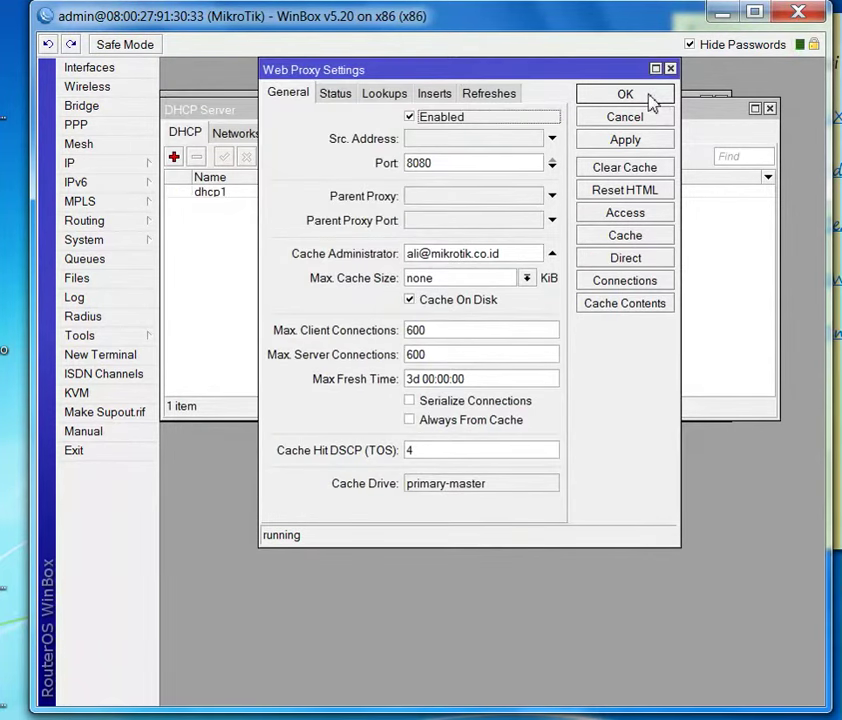
{"action": "left_click", "coordinate": [651, 102]}
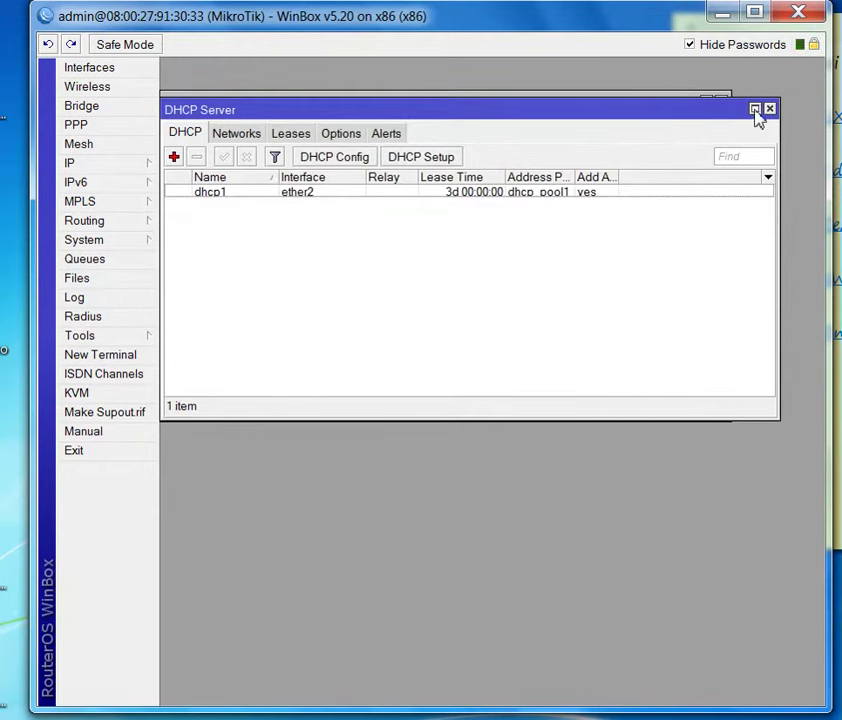
{"action": "left_click", "coordinate": [768, 108]}
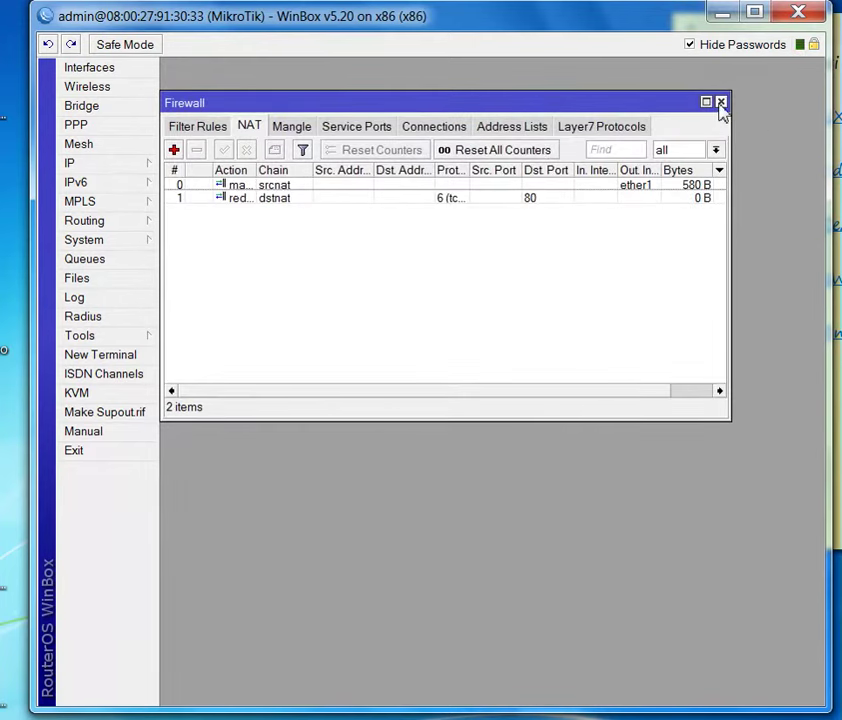
{"action": "left_click_drag", "start_coordinate": [598, 104], "coordinate": [643, 140]}
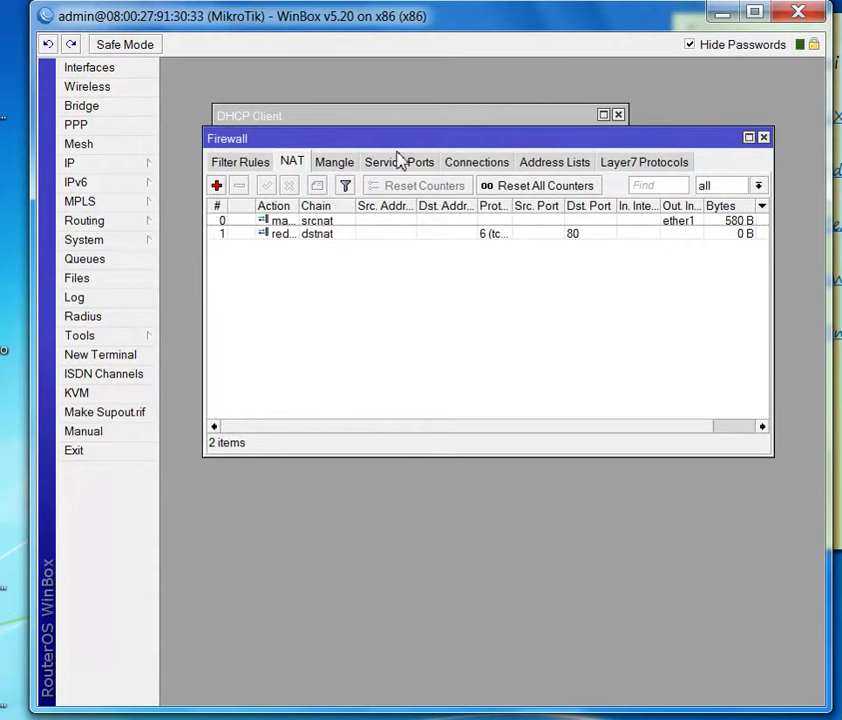
{"action": "left_click", "coordinate": [243, 163]}
{"action": "left_click", "coordinate": [216, 186]}
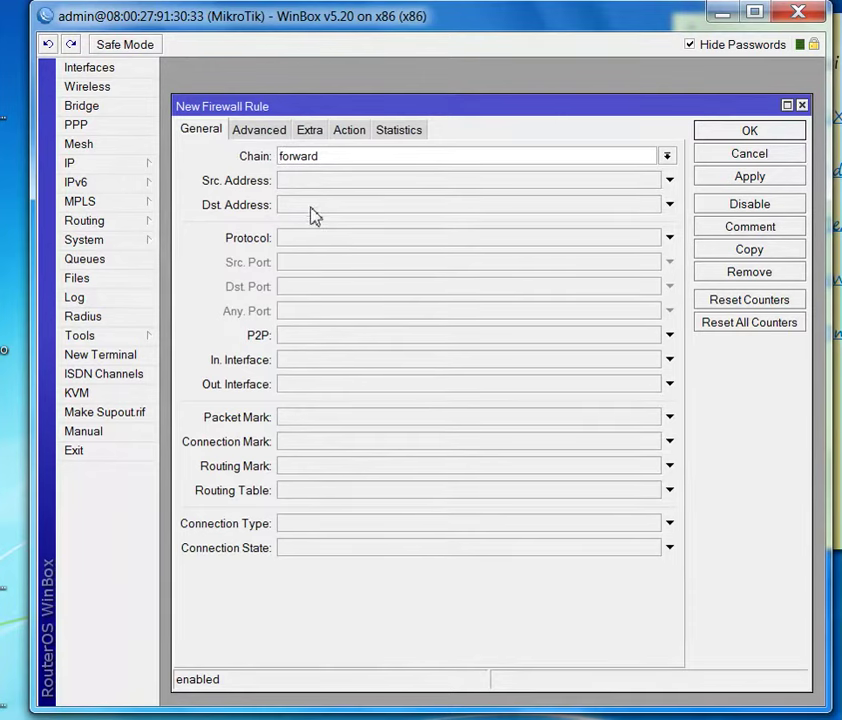
{"action": "left_click", "coordinate": [322, 366]}
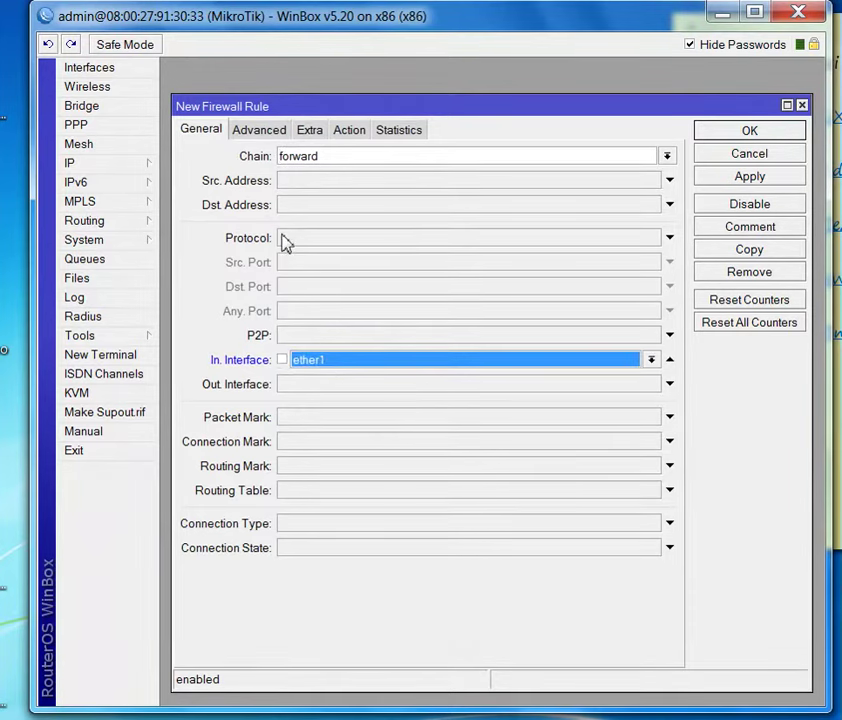
{"action": "left_click", "coordinate": [256, 133]}
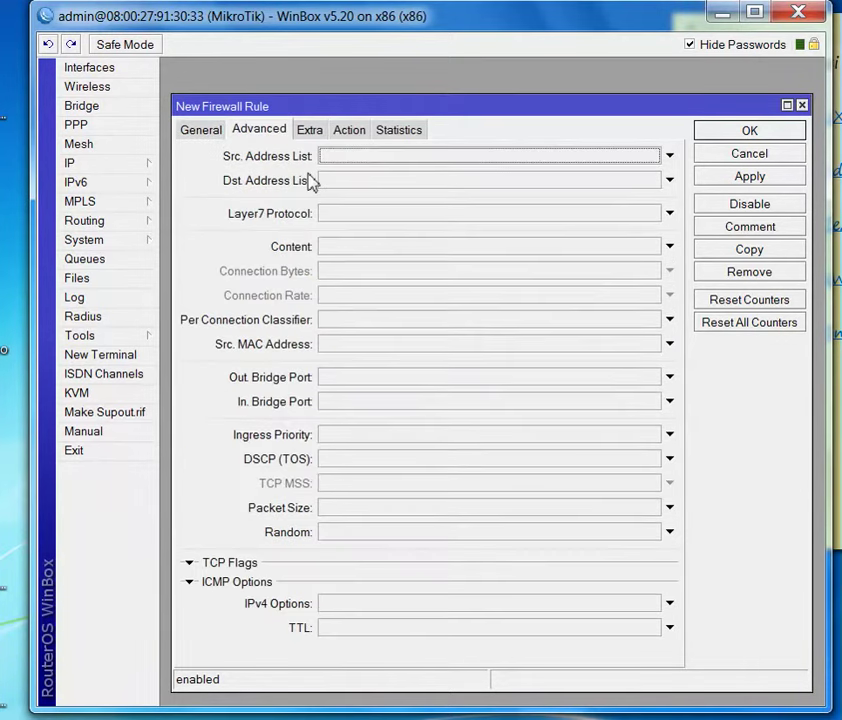
{"action": "left_click", "coordinate": [336, 247]}
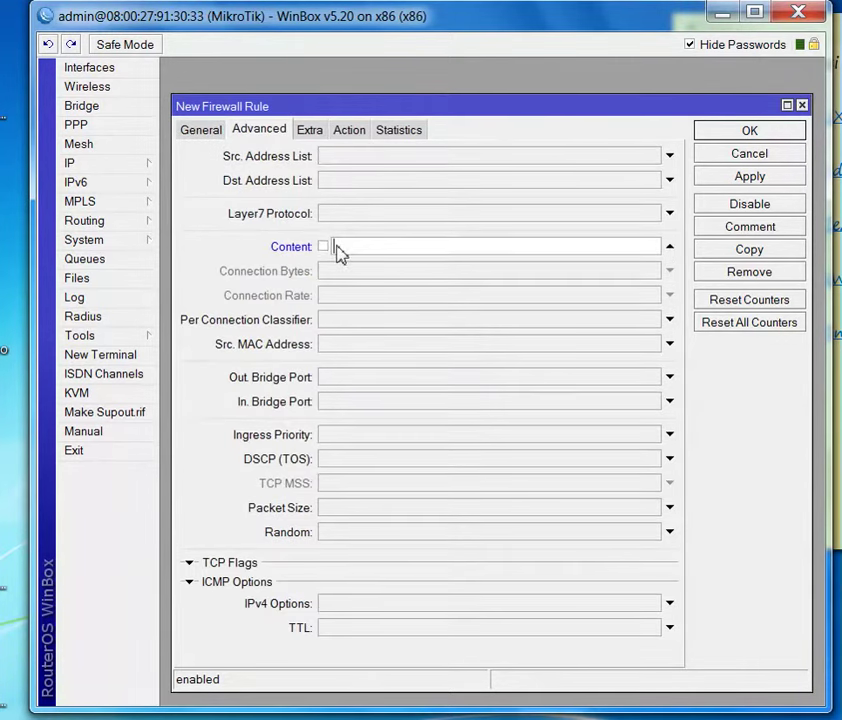
{"action": "type", "text": "www.youtube.com"}
{"action": "left_click", "coordinate": [352, 130]}
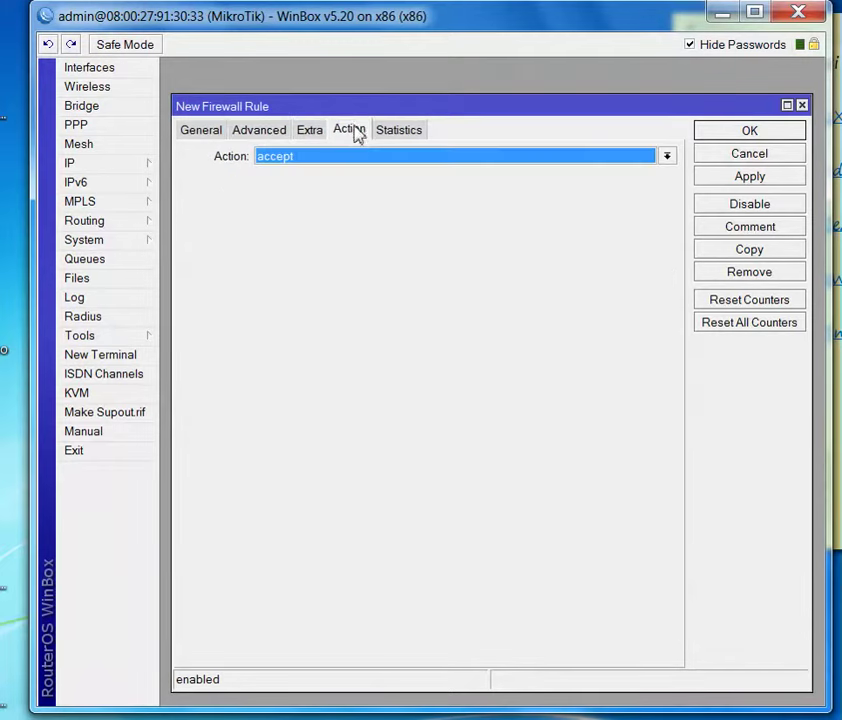
{"action": "left_click", "coordinate": [357, 156]}
{"action": "left_click", "coordinate": [312, 214]}
{"action": "left_click", "coordinate": [777, 179]}
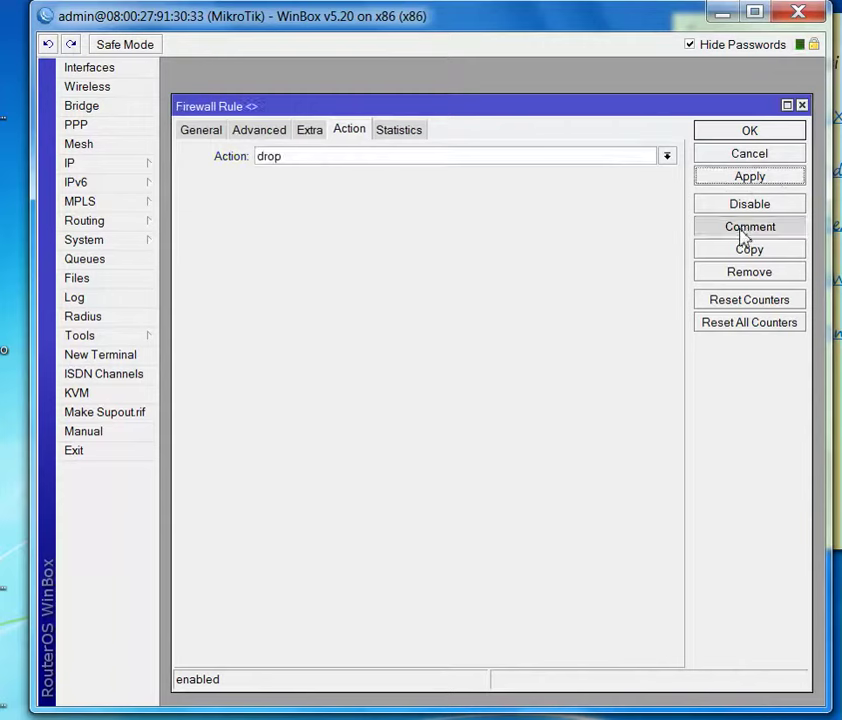
- Comment the filter rule 'blokir youtube' and close it
{"action": "left_click", "coordinate": [744, 231]}
{"action": "type", "text": "blo"}
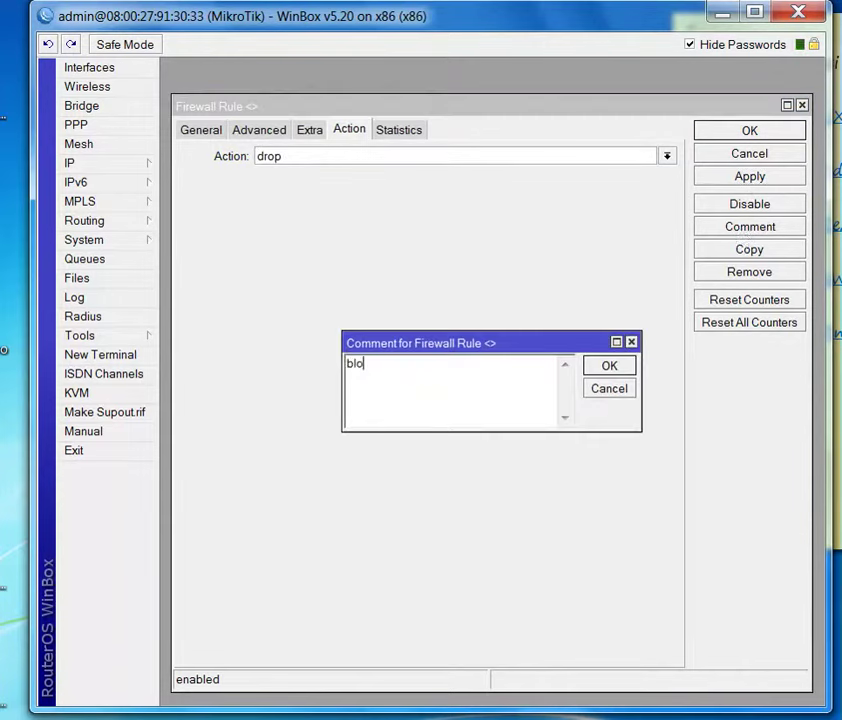
{"action": "type", "text": "kir youtube"}
{"action": "left_click", "coordinate": [601, 369]}
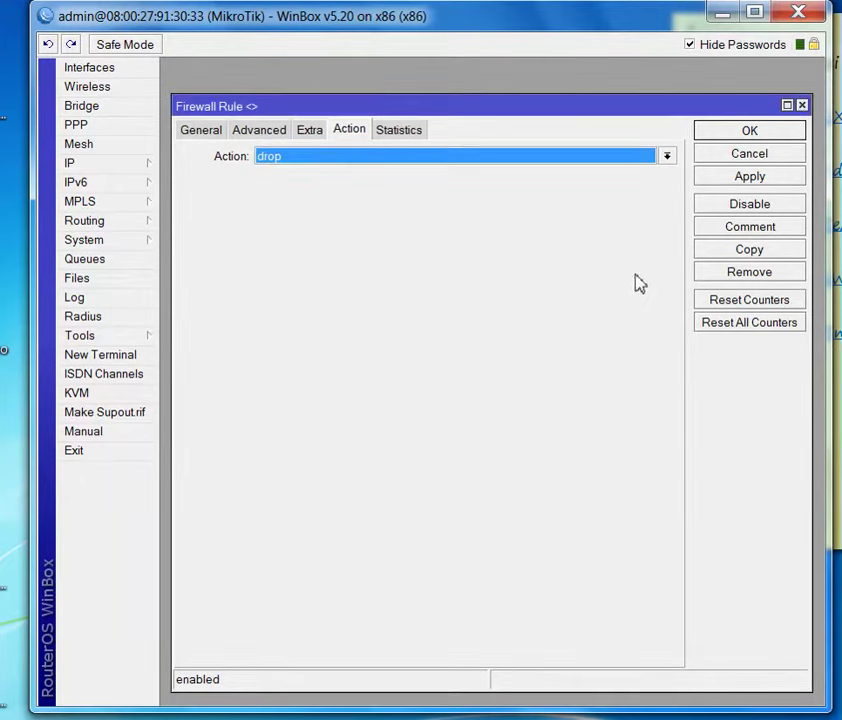
{"action": "left_click", "coordinate": [738, 134]}
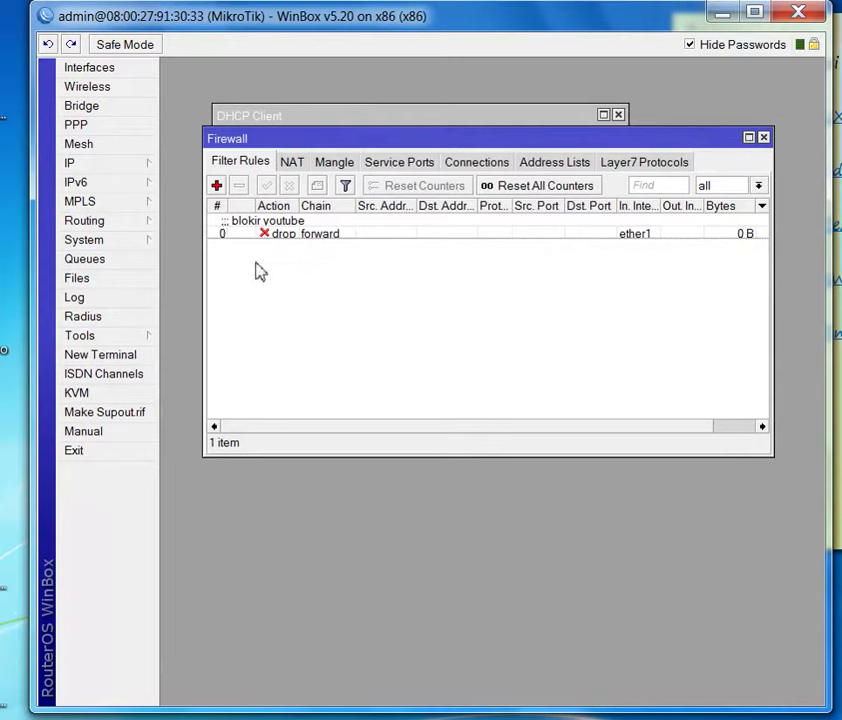
- Add a Layer7 protocol named 'sosial media' and paste in the facebook.com regexp
{"action": "left_click", "coordinate": [624, 163]}
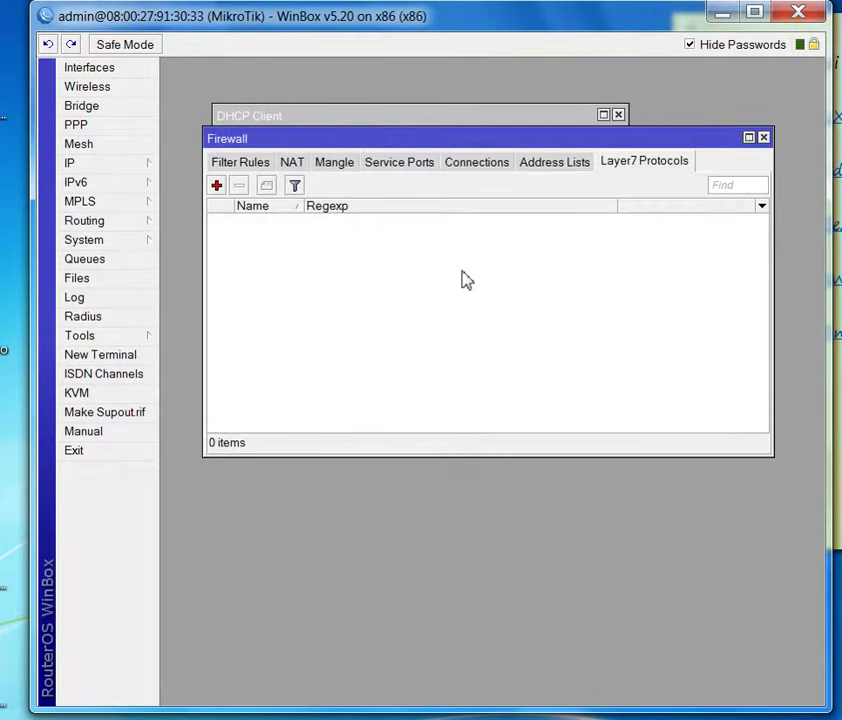
{"action": "mouse_move", "coordinate": [560, 676]}
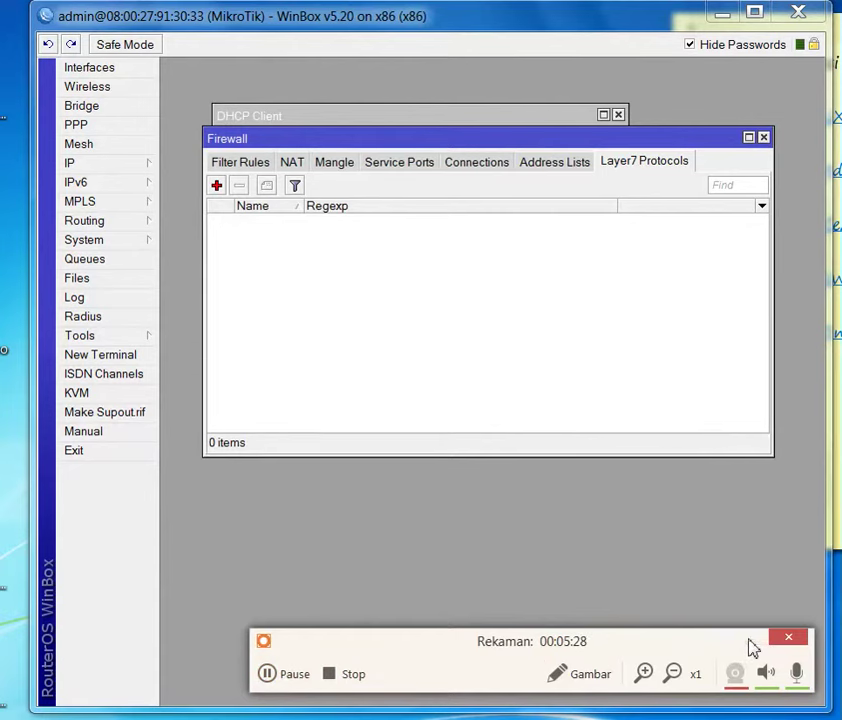
{"action": "left_click", "coordinate": [216, 185]}
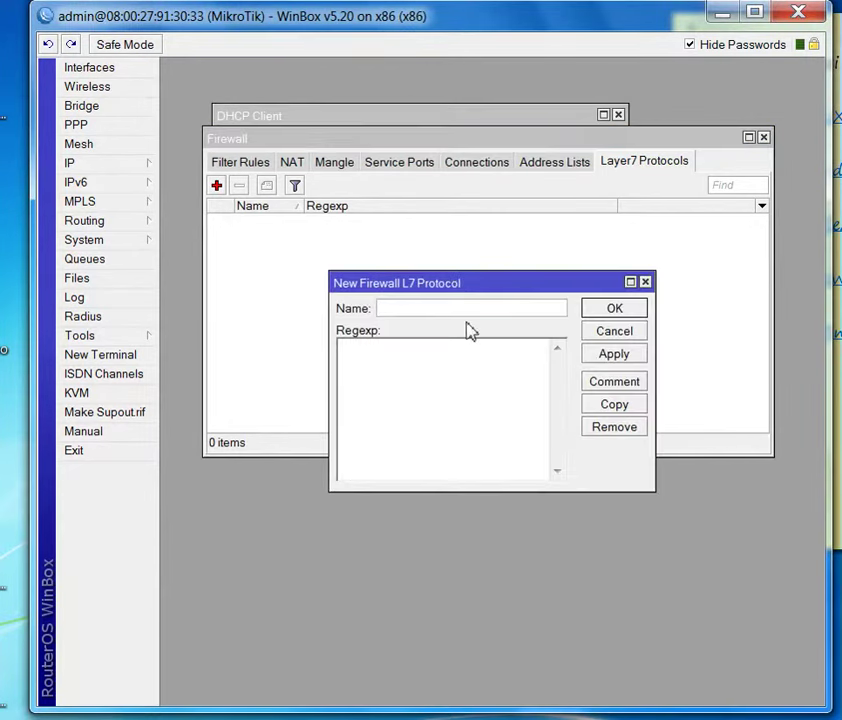
{"action": "type", "text": "sos"}
{"action": "type", "text": "osia"}
{"action": "type", "text": "l media"}
{"action": "left_click", "coordinate": [394, 388]}
{"action": "type", "text": "^.+(facebook.com).*$"}
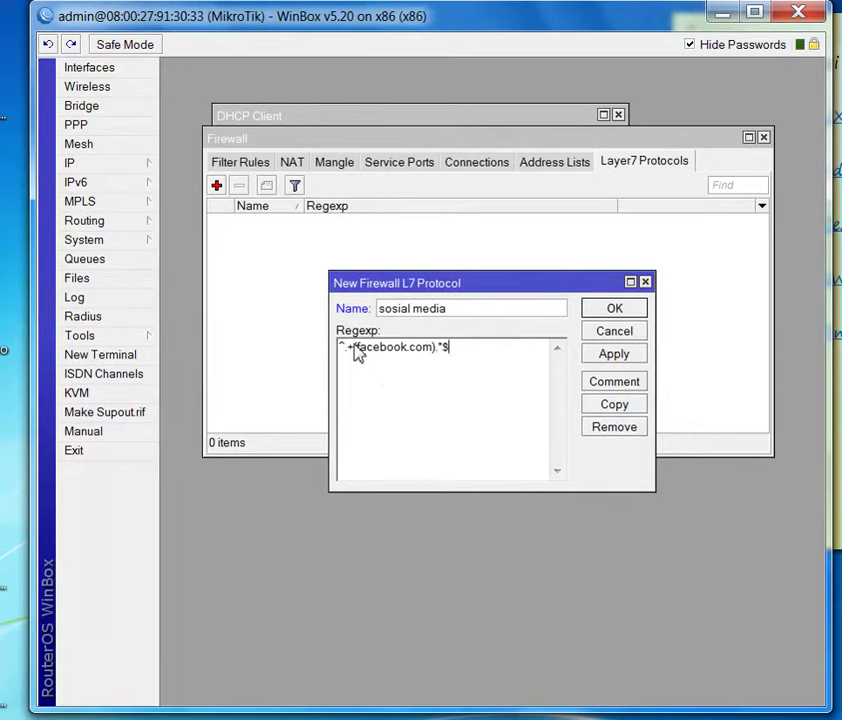
- Change the regexp to match twitter.com, instagram.com and path.com, then save the protocol
{"action": "left_click_drag", "start_coordinate": [355, 347], "coordinate": [408, 358]}
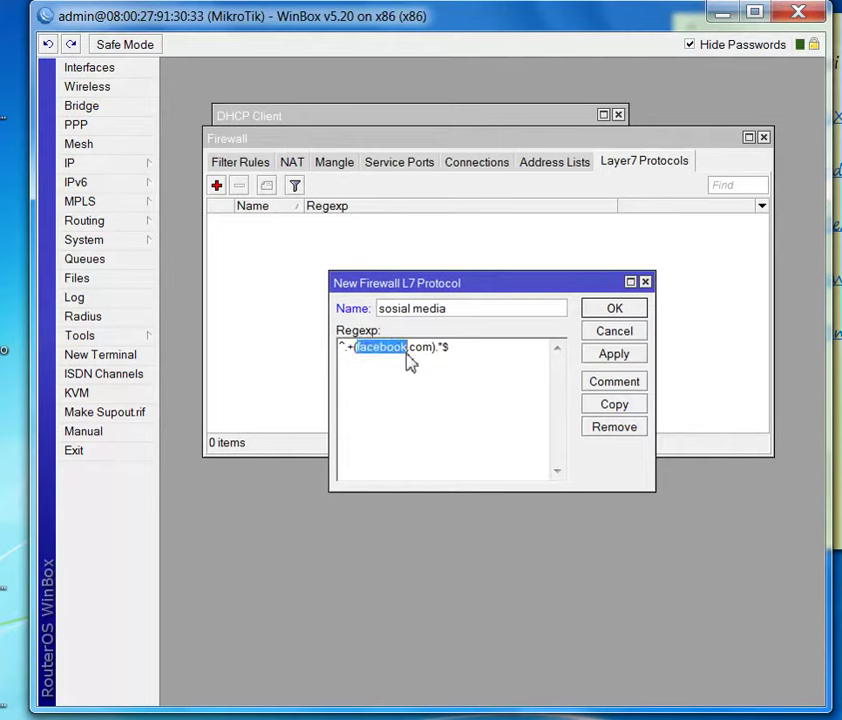
{"action": "key", "text": "BackSpace"}
{"action": "type", "text": "twite"}
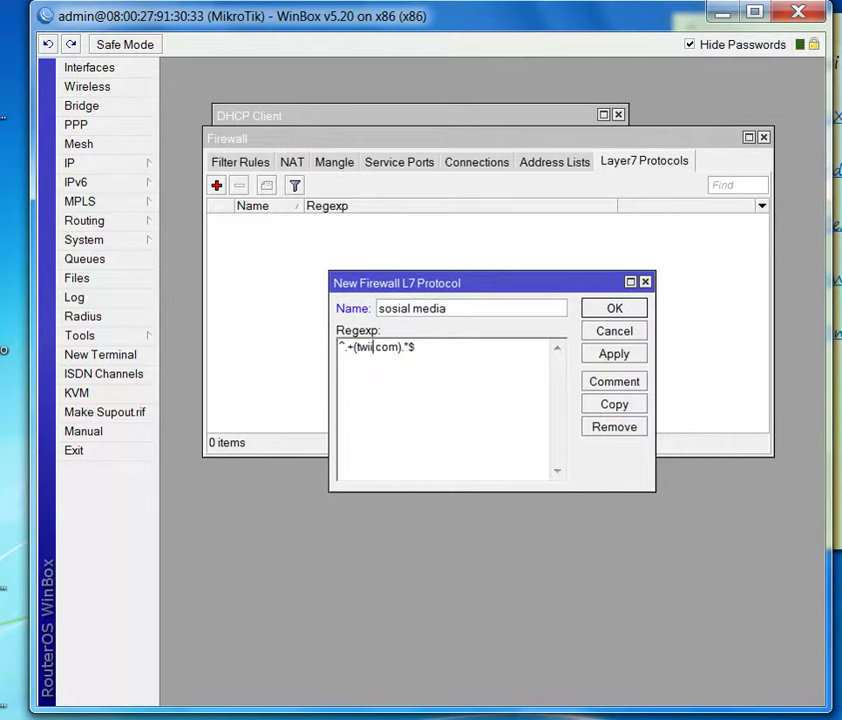
{"action": "type", "text": "r"}
{"action": "left_click", "coordinate": [412, 347]}
{"action": "type", "text": "|"}
{"action": "type", "text": "inst"}
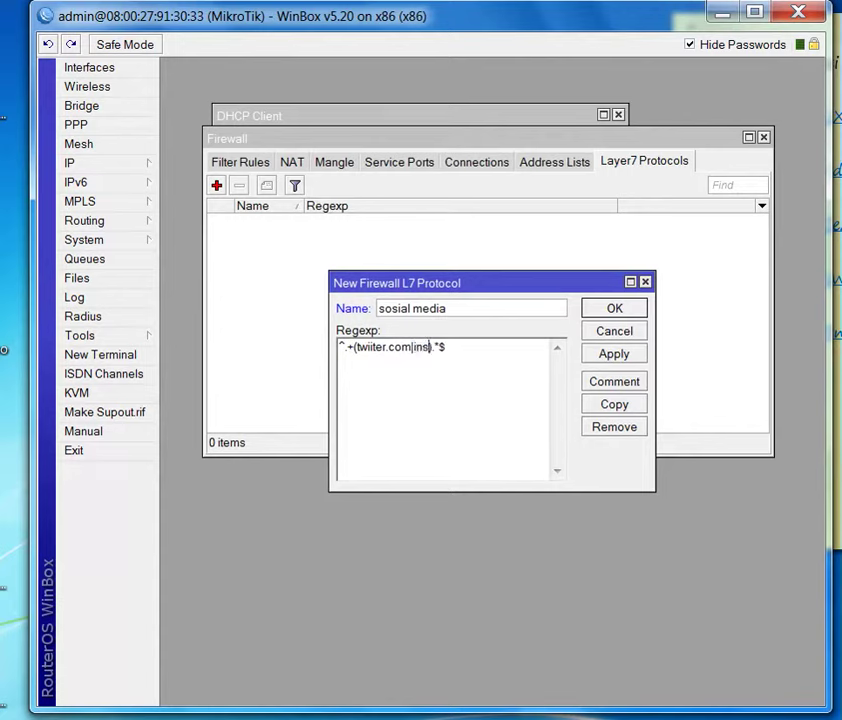
{"action": "type", "text": "agram.com"}
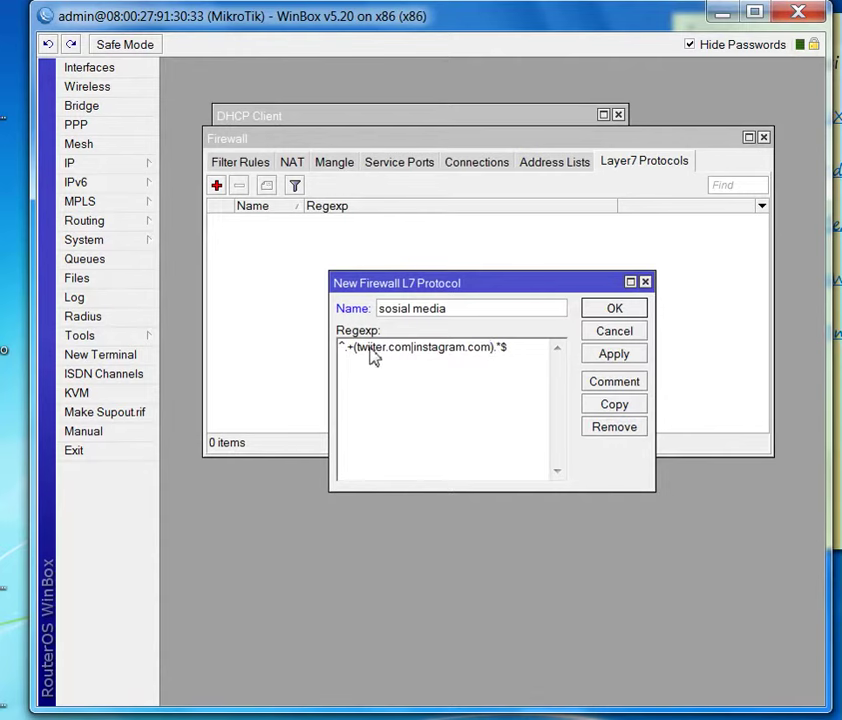
{"action": "type", "text": "t"}
{"action": "left_click", "coordinate": [492, 347]}
{"action": "type", "text": "|"}
{"action": "key", "text": "BackSpace"}
{"action": "type", "text": "|path.com"}
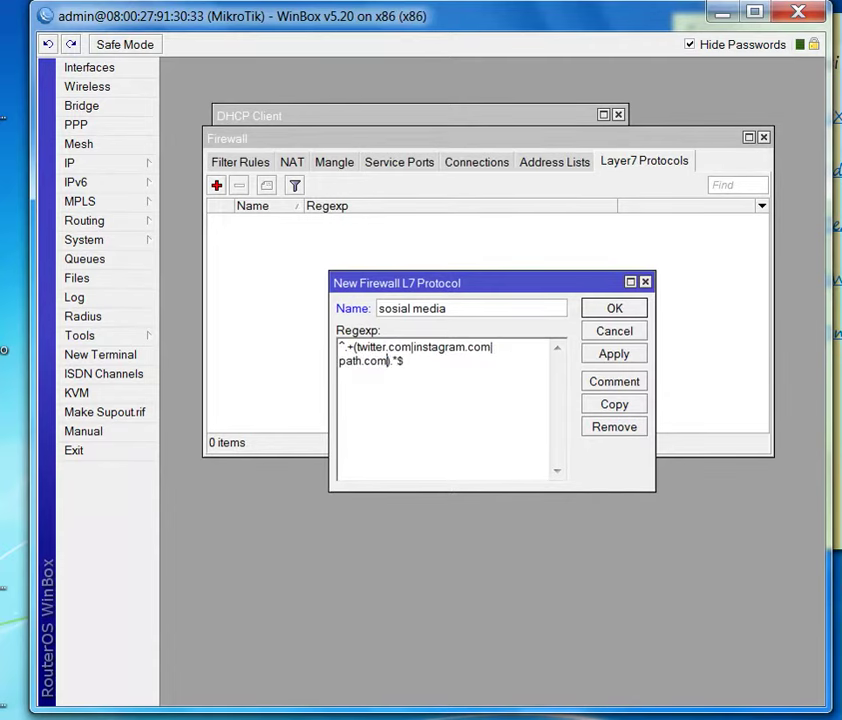
{"action": "left_click", "coordinate": [632, 354]}
{"action": "left_click", "coordinate": [616, 308]}
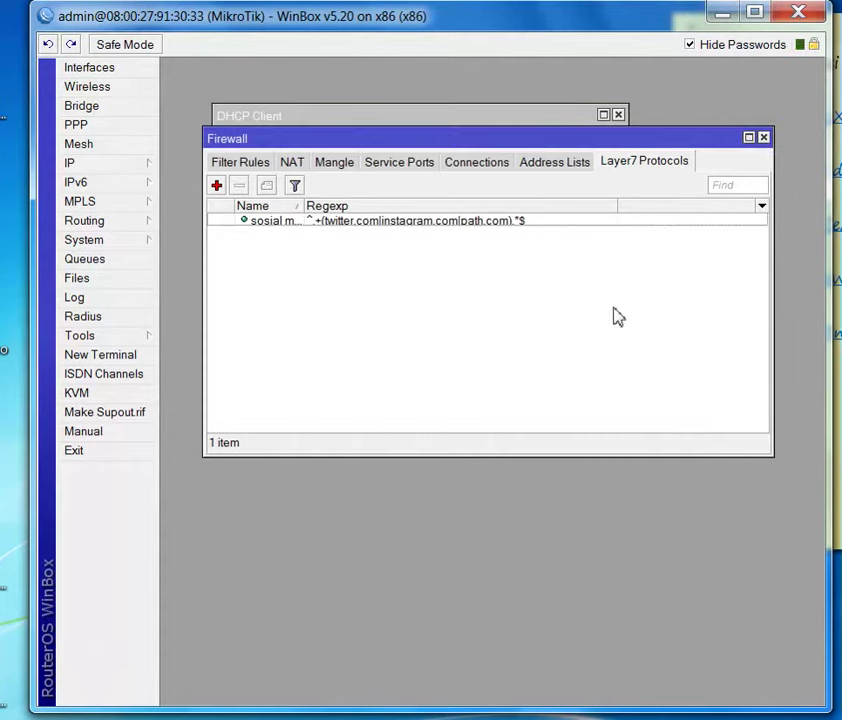
- Create a new drop filter rule on in-interface ether2 that matches the 'sosial media' Layer7 protocol
{"action": "left_click", "coordinate": [232, 163]}
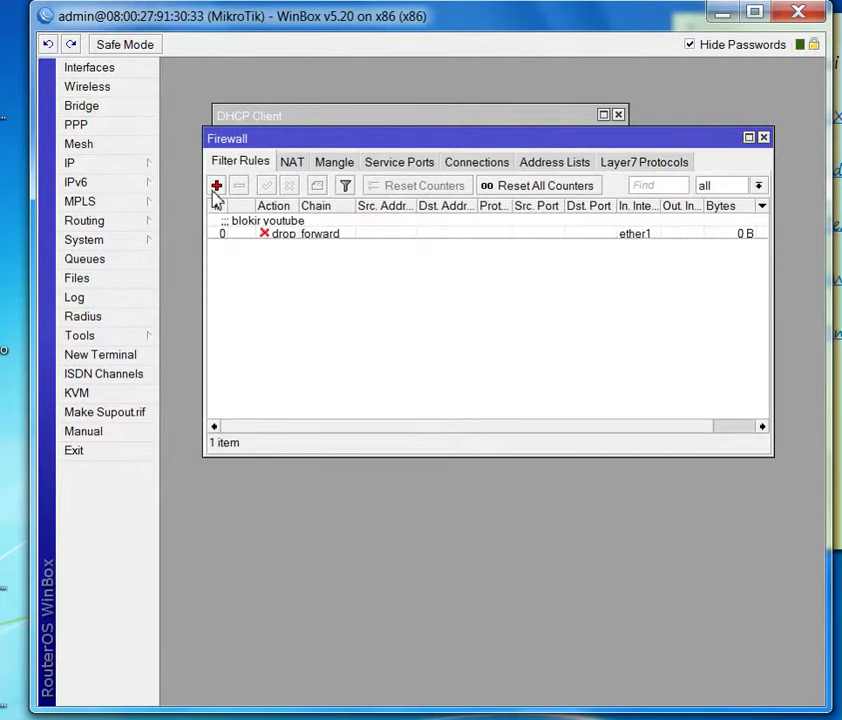
{"action": "left_click", "coordinate": [216, 186]}
{"action": "left_click", "coordinate": [278, 158]}
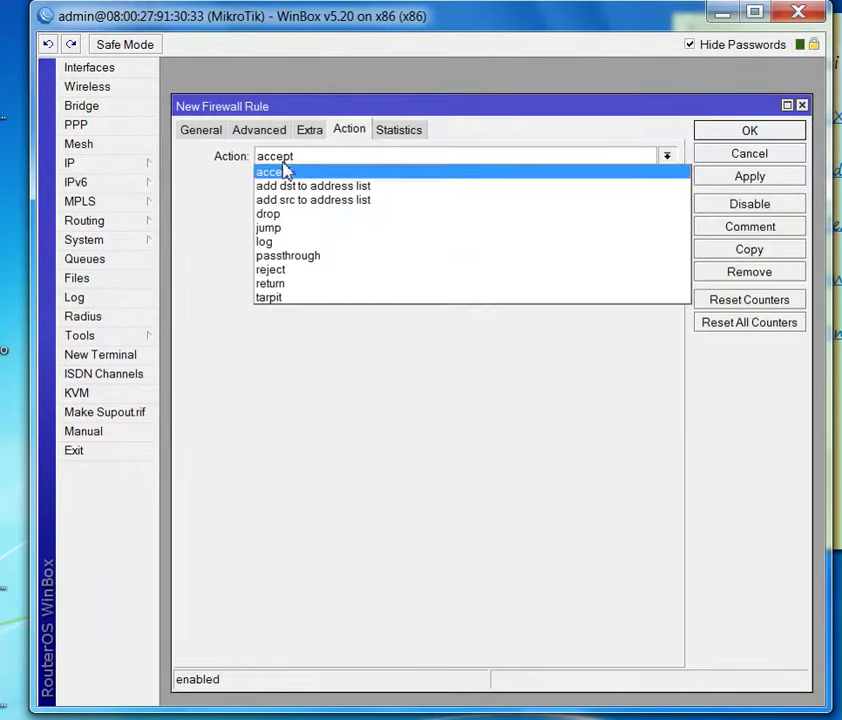
{"action": "left_click", "coordinate": [293, 214]}
{"action": "left_click", "coordinate": [200, 131]}
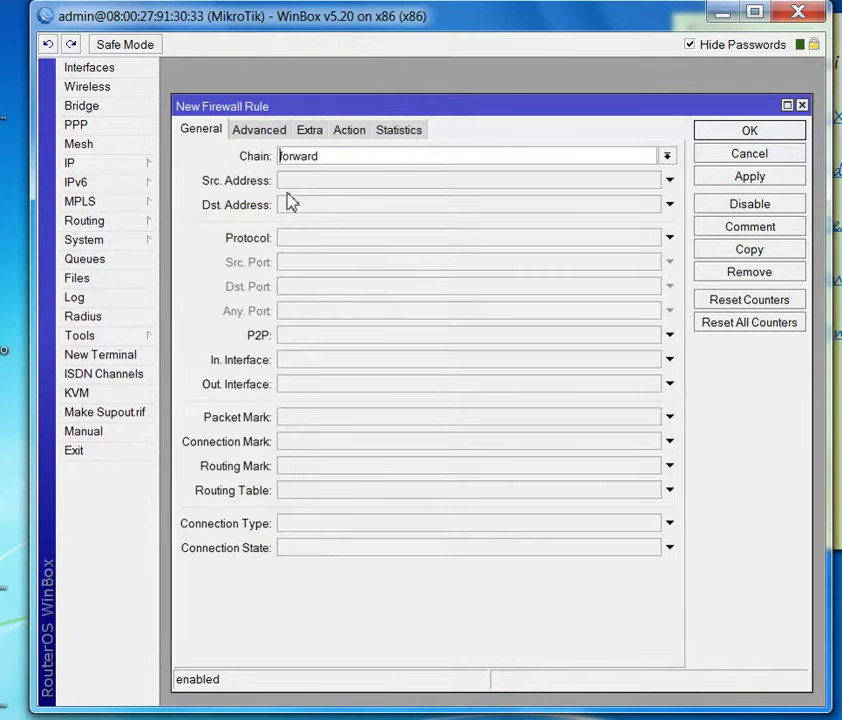
{"action": "left_click", "coordinate": [318, 362]}
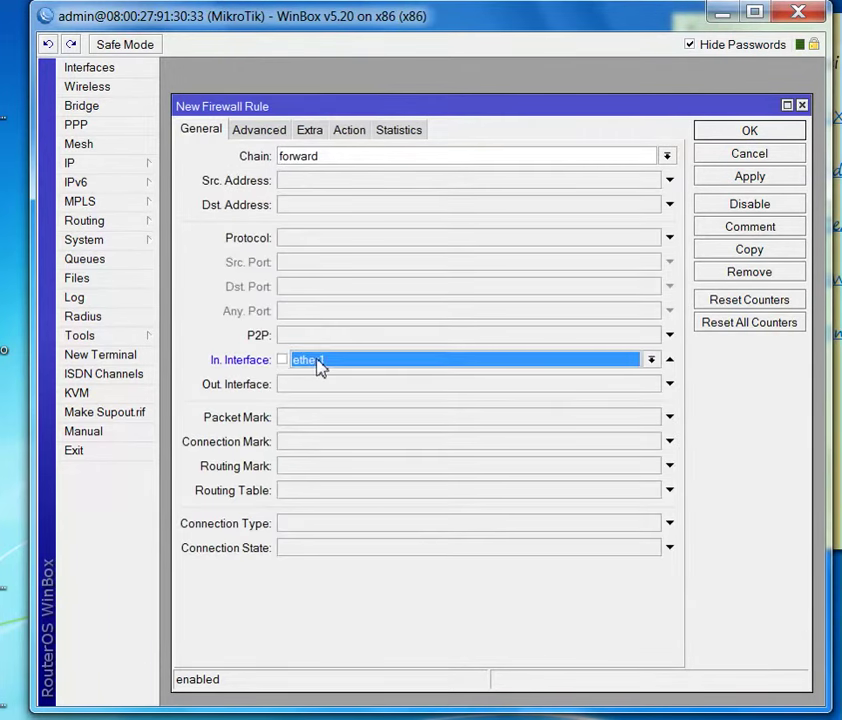
{"action": "left_click", "coordinate": [318, 362]}
{"action": "left_click", "coordinate": [323, 390]}
{"action": "left_click", "coordinate": [259, 130]}
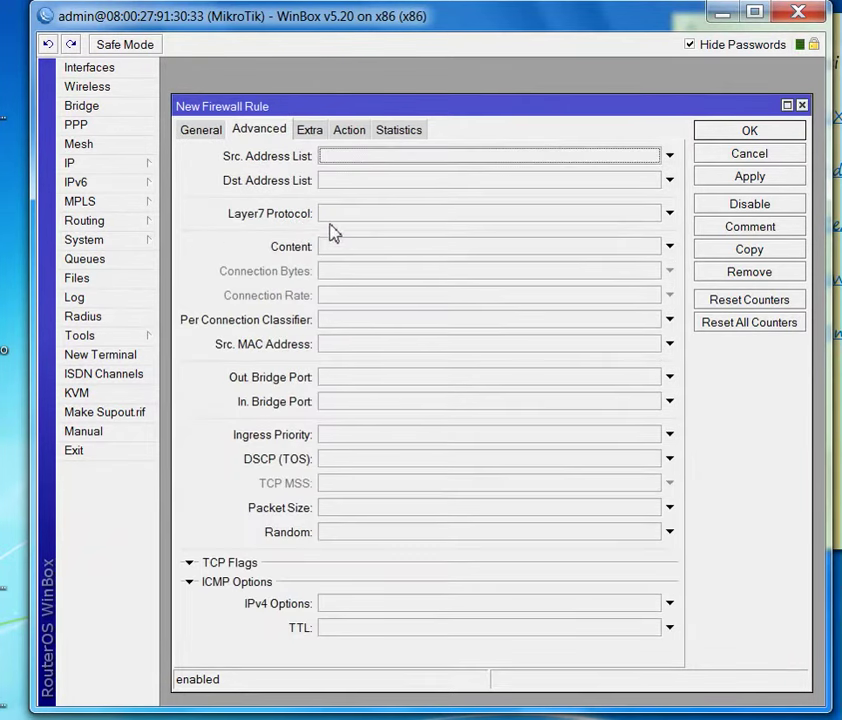
{"action": "left_click", "coordinate": [352, 216]}
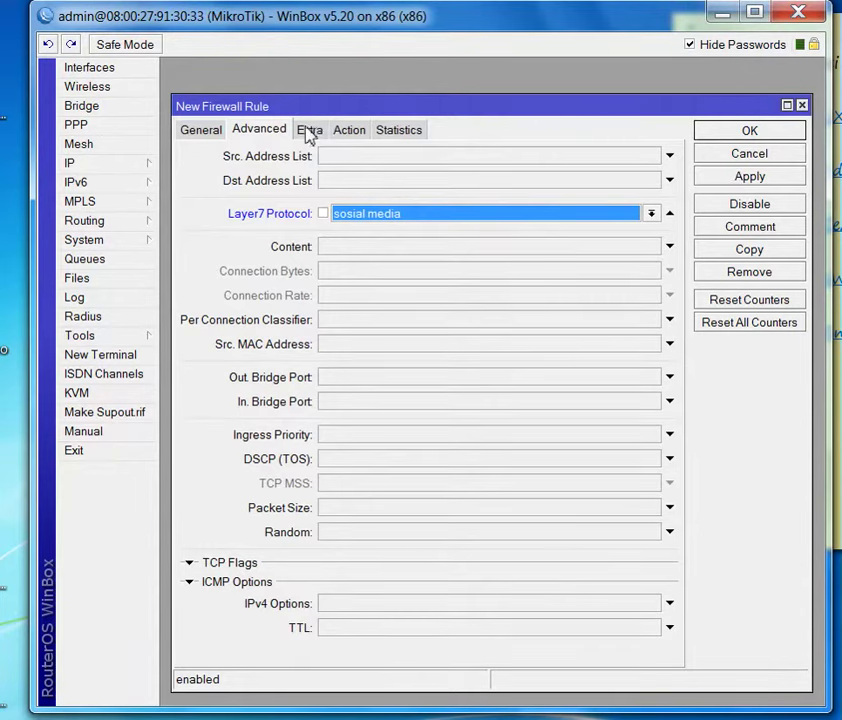
- Limit the rule to a daily 07:00:00–19:00:00 time window and save it
{"action": "left_click", "coordinate": [309, 130]}
{"action": "left_click", "coordinate": [214, 231]}
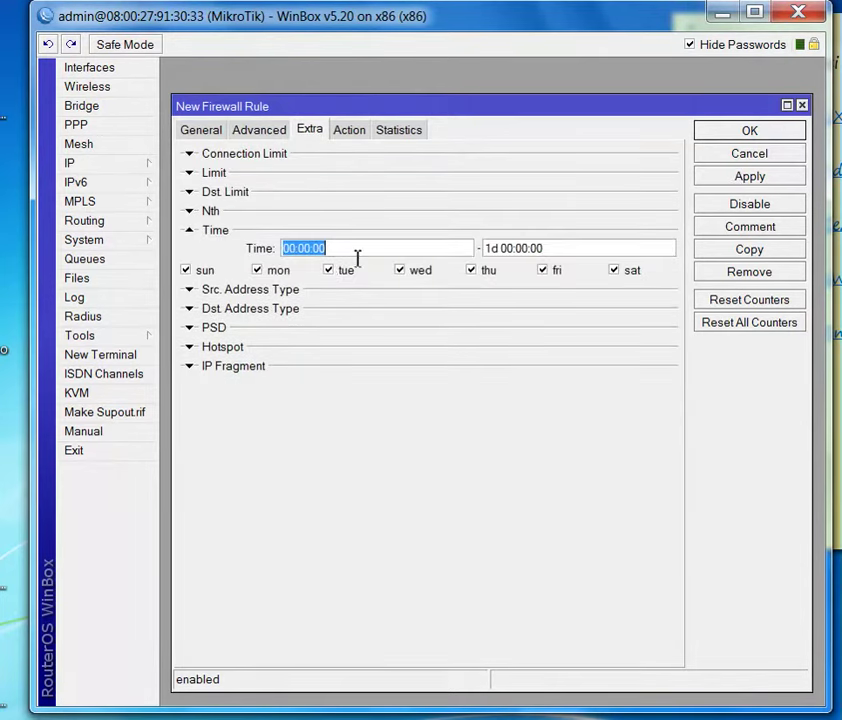
{"action": "left_click_drag", "start_coordinate": [294, 250], "coordinate": [281, 250]}
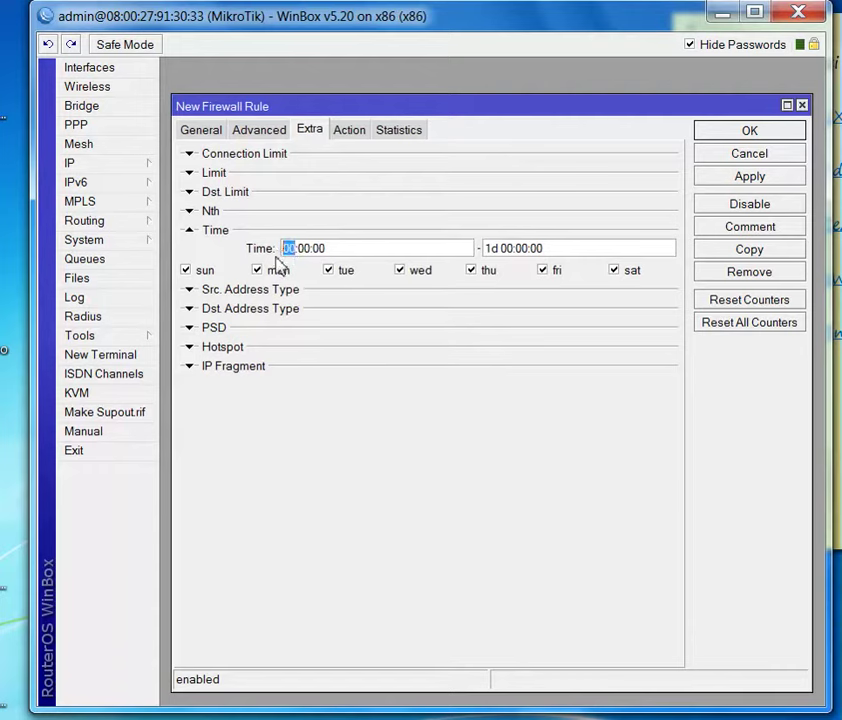
{"action": "type", "text": "19"}
{"action": "left_click_drag", "start_coordinate": [517, 250], "coordinate": [485, 254]}
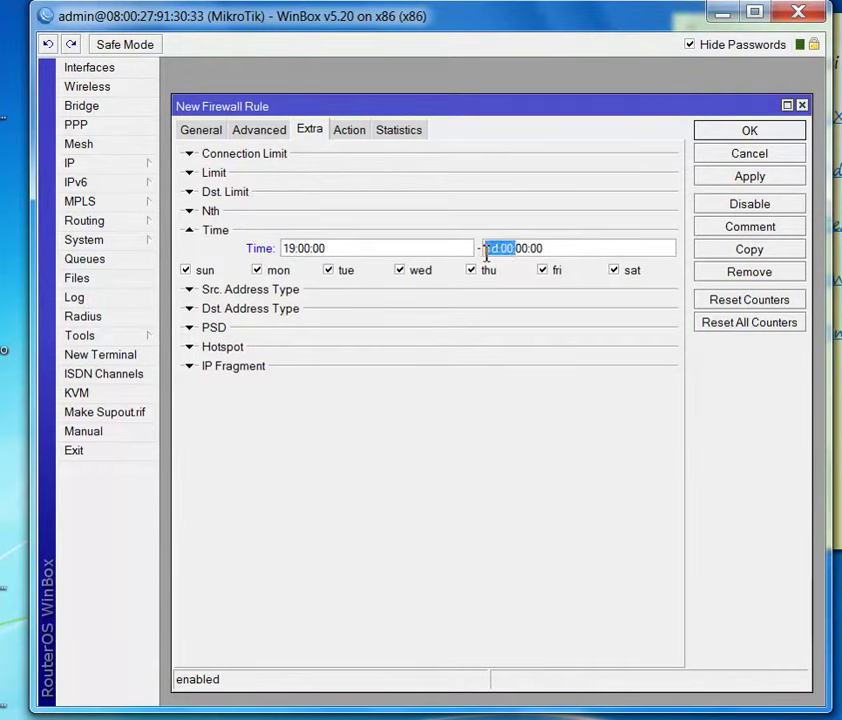
{"action": "type", "text": "0"}
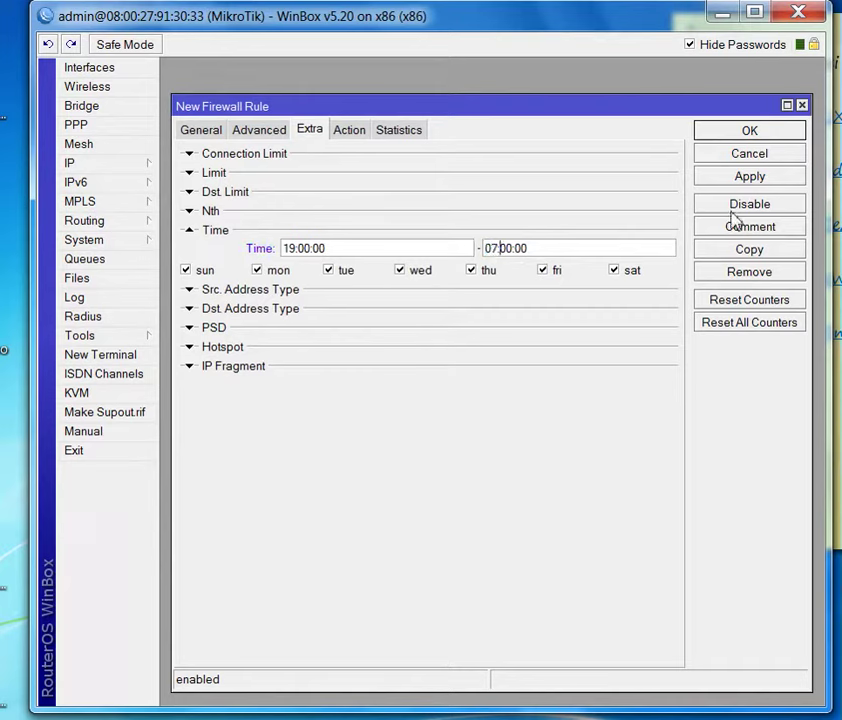
{"action": "left_click", "coordinate": [745, 180]}
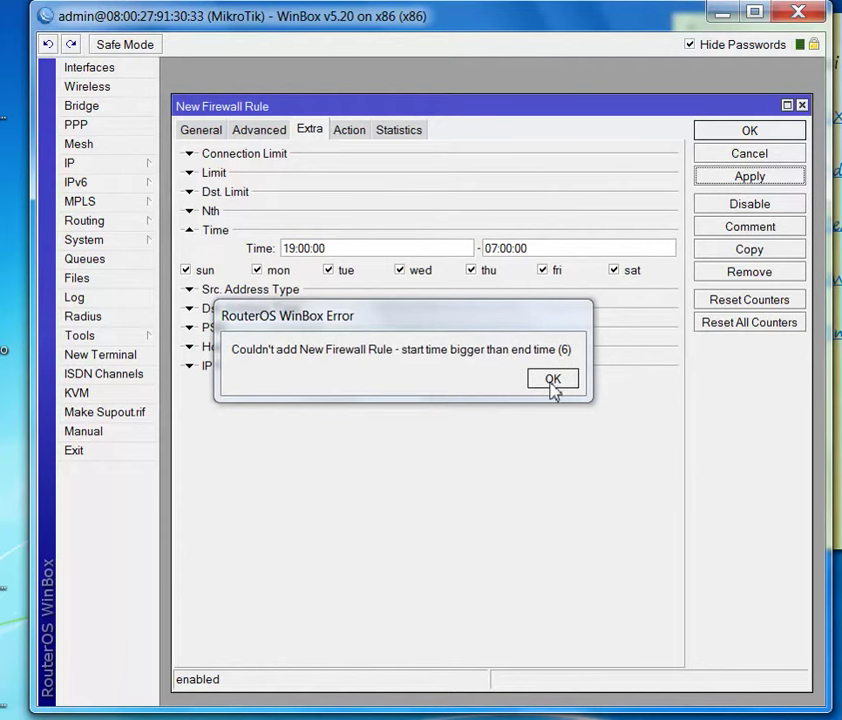
{"action": "left_click", "coordinate": [549, 380]}
{"action": "left_click_drag", "start_coordinate": [298, 250], "coordinate": [265, 258]}
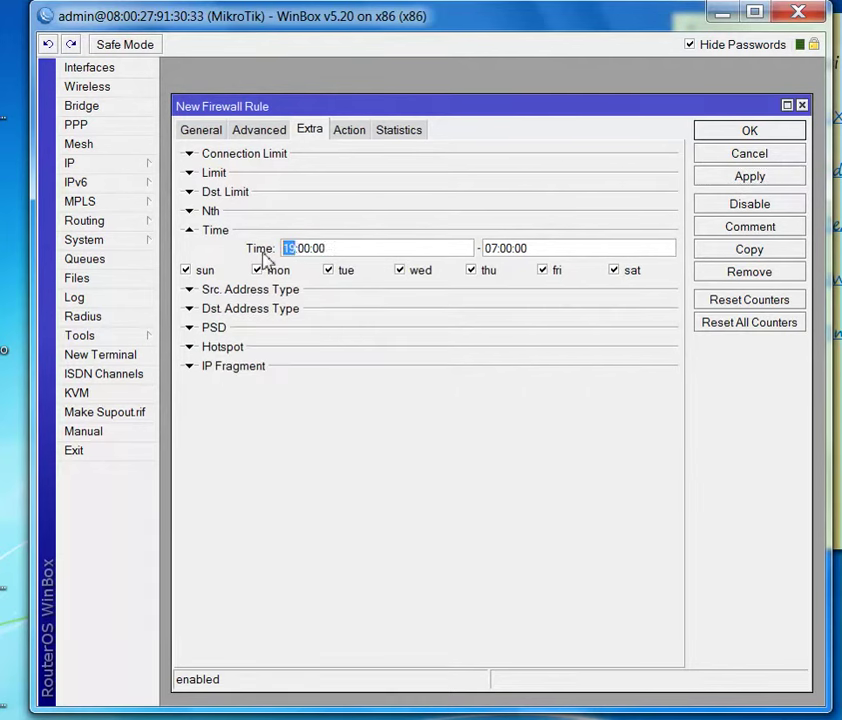
{"action": "type", "text": "07"}
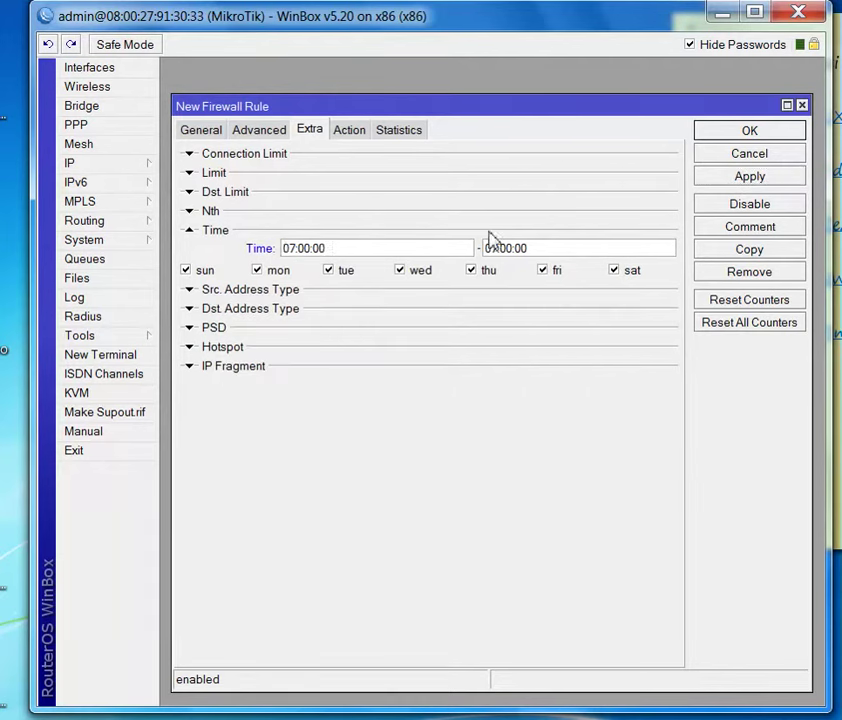
{"action": "type", "text": "19"}
{"action": "left_click", "coordinate": [730, 180]}
{"action": "left_click", "coordinate": [349, 130]}
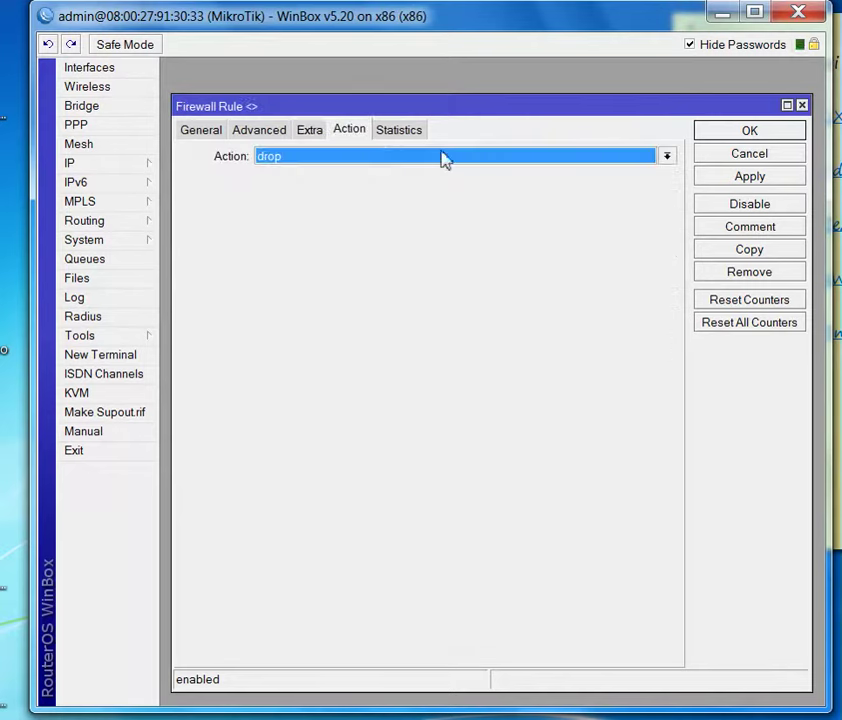
{"action": "left_click", "coordinate": [765, 156]}
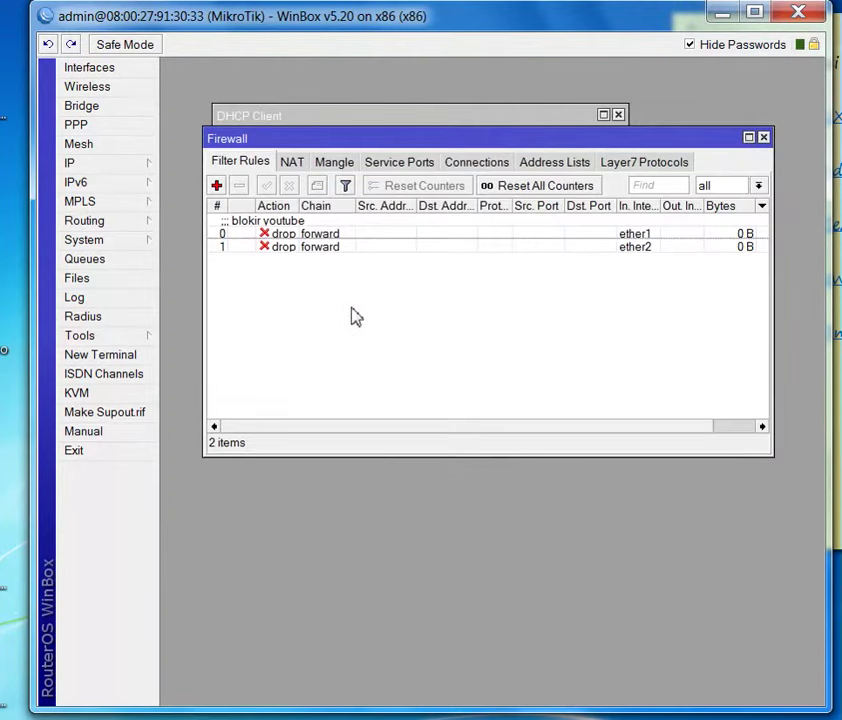
- Switch the first drop rule, 'blokir youtube', from ether1 to in-interface ether2 and save it
{"action": "double_click", "coordinate": [601, 238]}
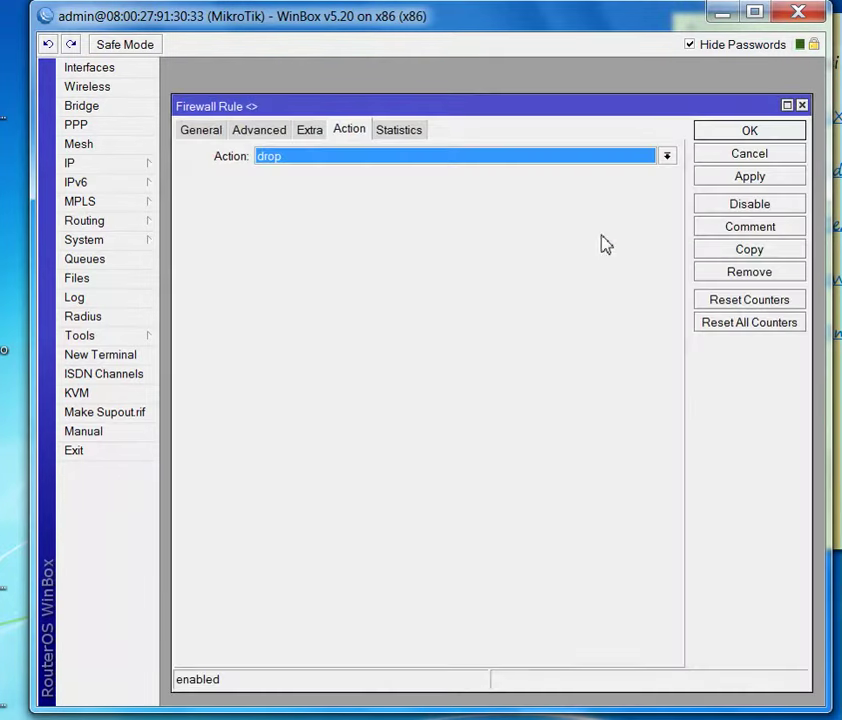
{"action": "left_click", "coordinate": [198, 131]}
{"action": "left_click", "coordinate": [331, 366]}
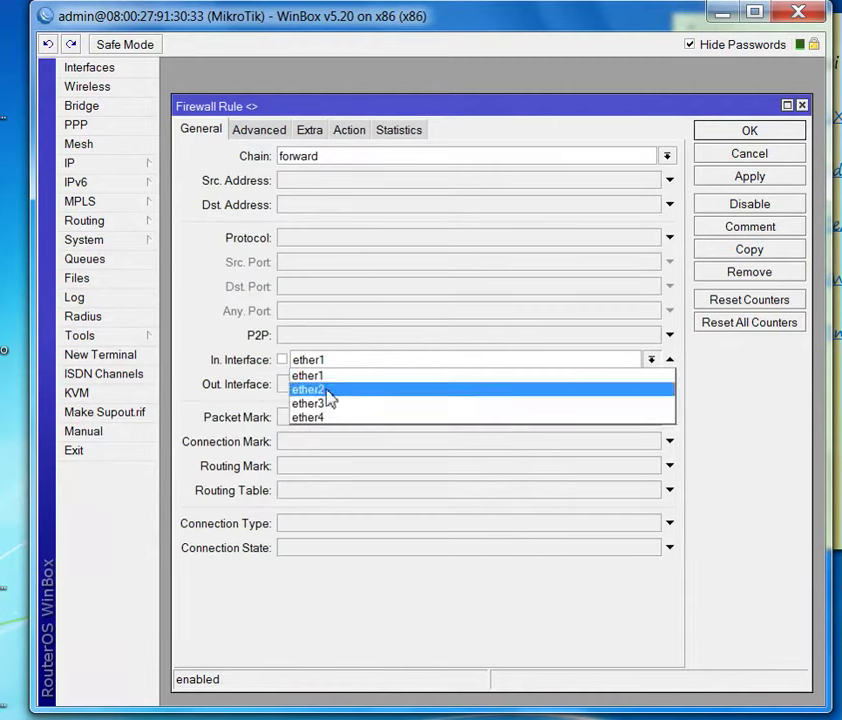
{"action": "left_click", "coordinate": [328, 392]}
{"action": "left_click", "coordinate": [740, 178]}
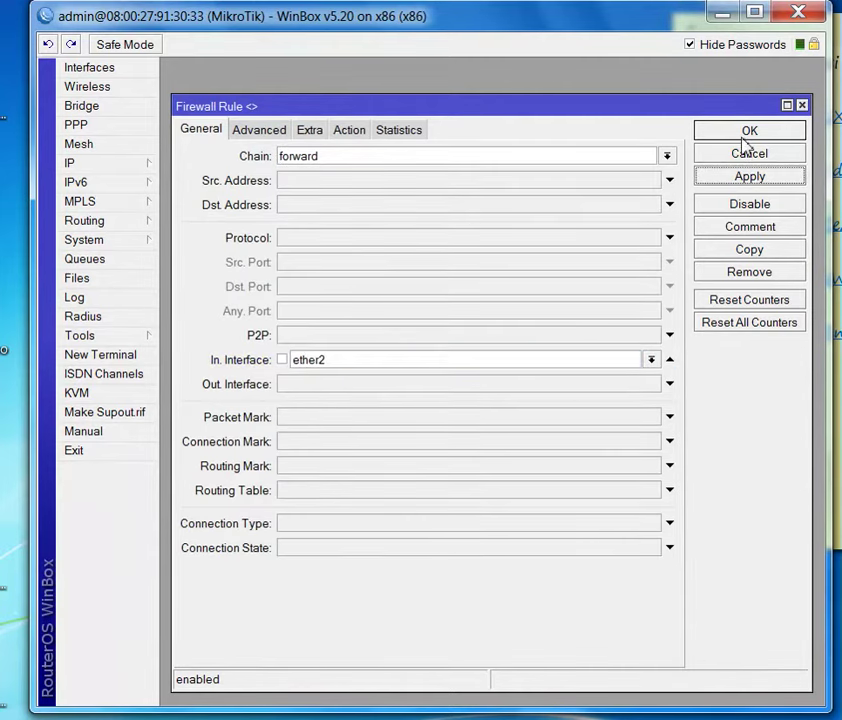
{"action": "left_click", "coordinate": [749, 133]}
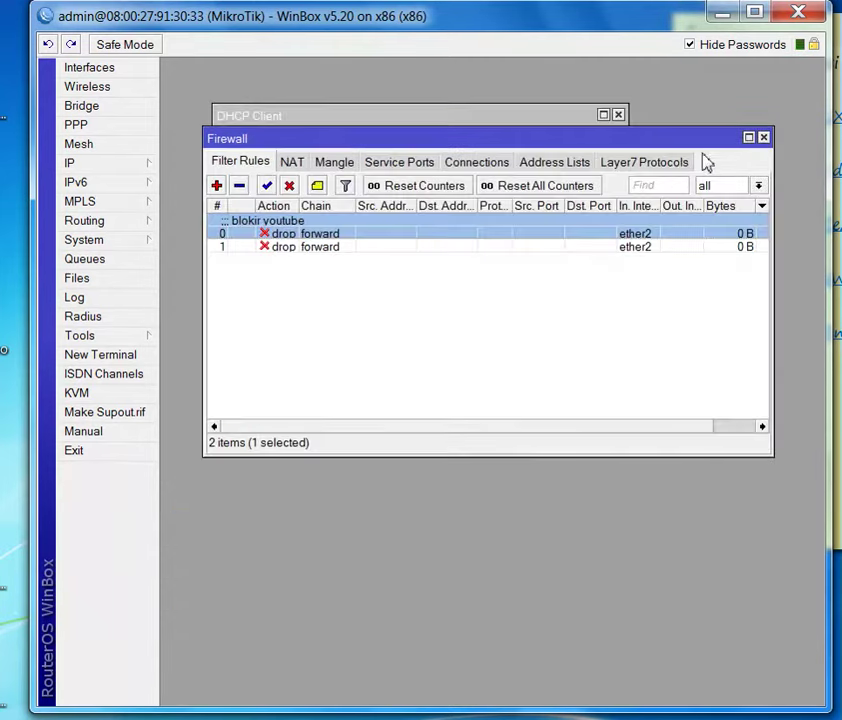
- Close the Firewall and DHCP client windows, then add IP address 192.3.3.1/24 on ether3
{"action": "left_click", "coordinate": [763, 137]}
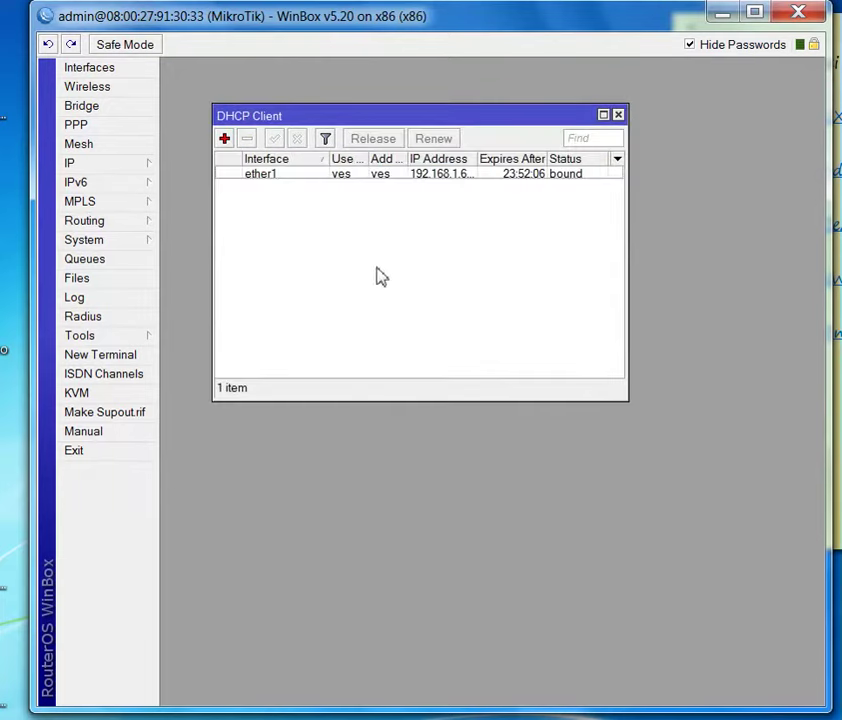
{"action": "left_click", "coordinate": [619, 115]}
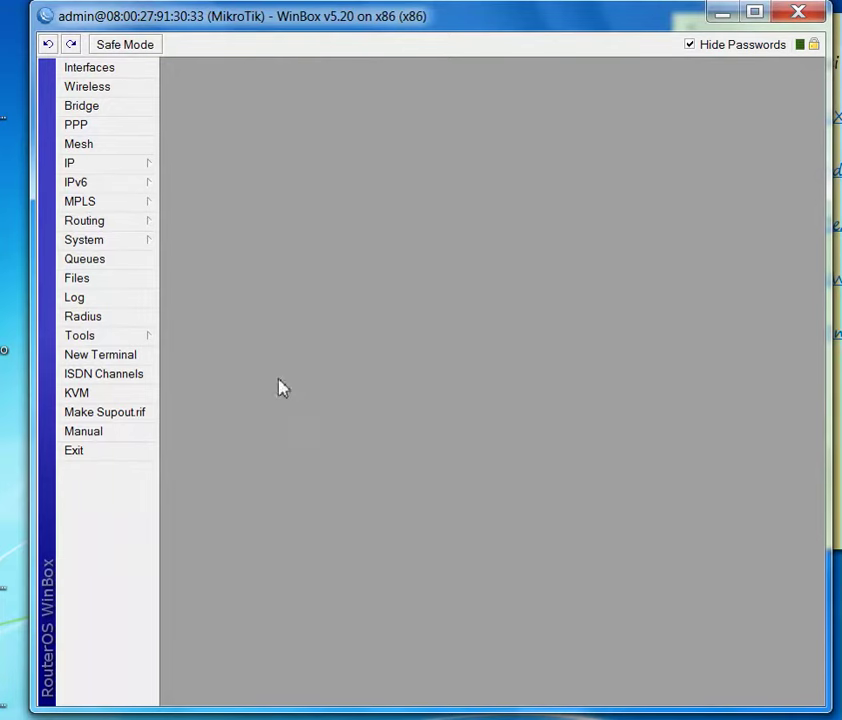
{"action": "left_click", "coordinate": [108, 164]}
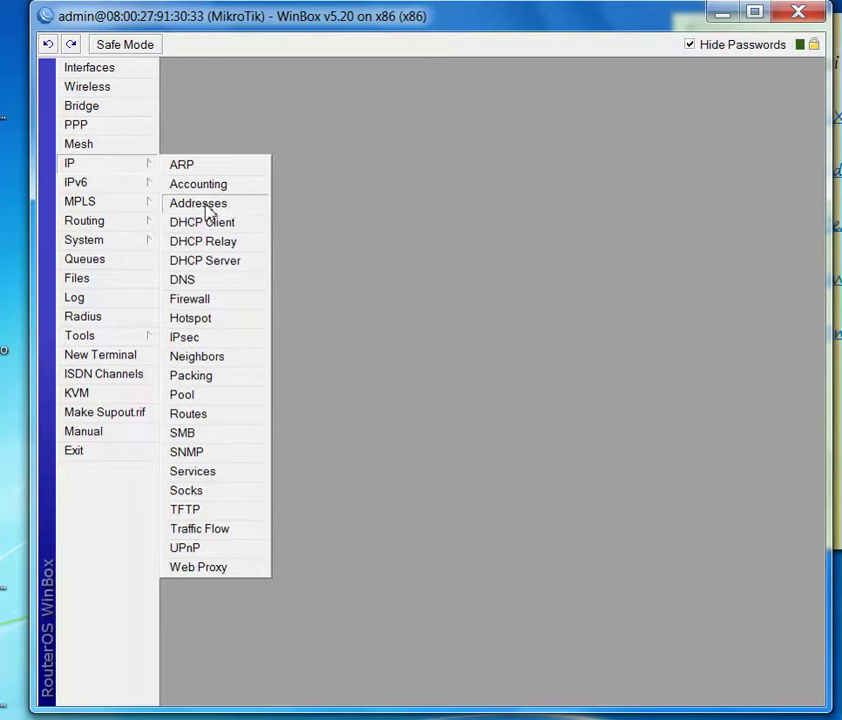
{"action": "left_click", "coordinate": [236, 206]}
{"action": "left_click", "coordinate": [178, 107]}
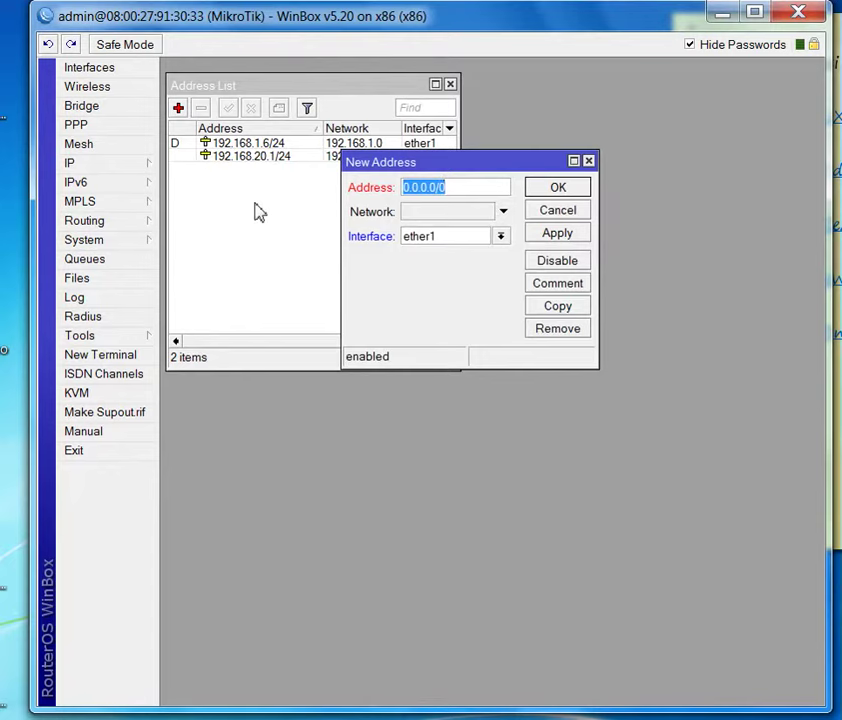
{"action": "type", "text": "192.3"}
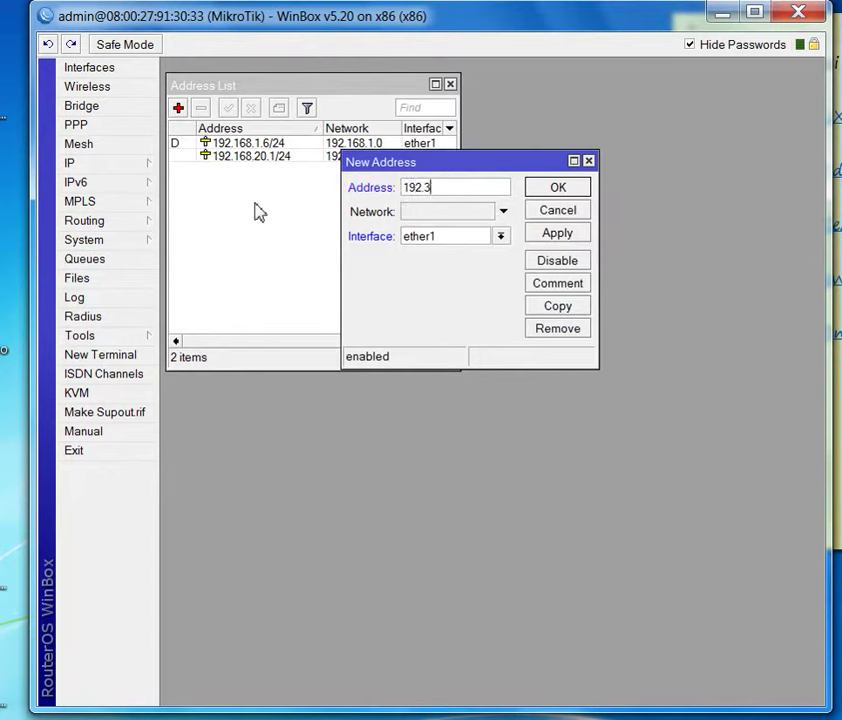
{"action": "type", "text": ".3.1/24"}
{"action": "left_click", "coordinate": [486, 239]}
{"action": "left_click", "coordinate": [443, 282]}
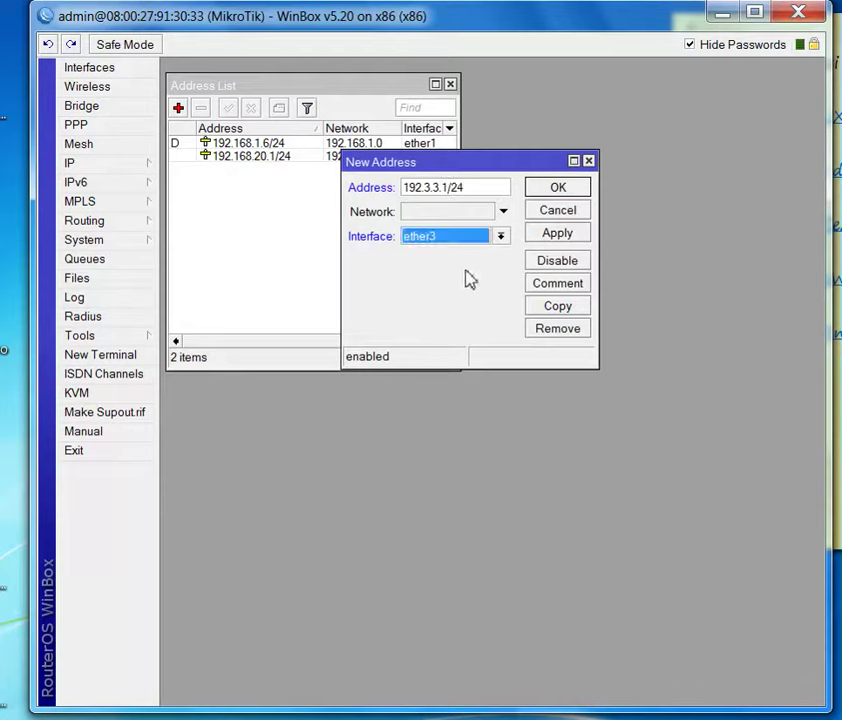
{"action": "left_click", "coordinate": [557, 233]}
{"action": "left_click", "coordinate": [558, 188]}
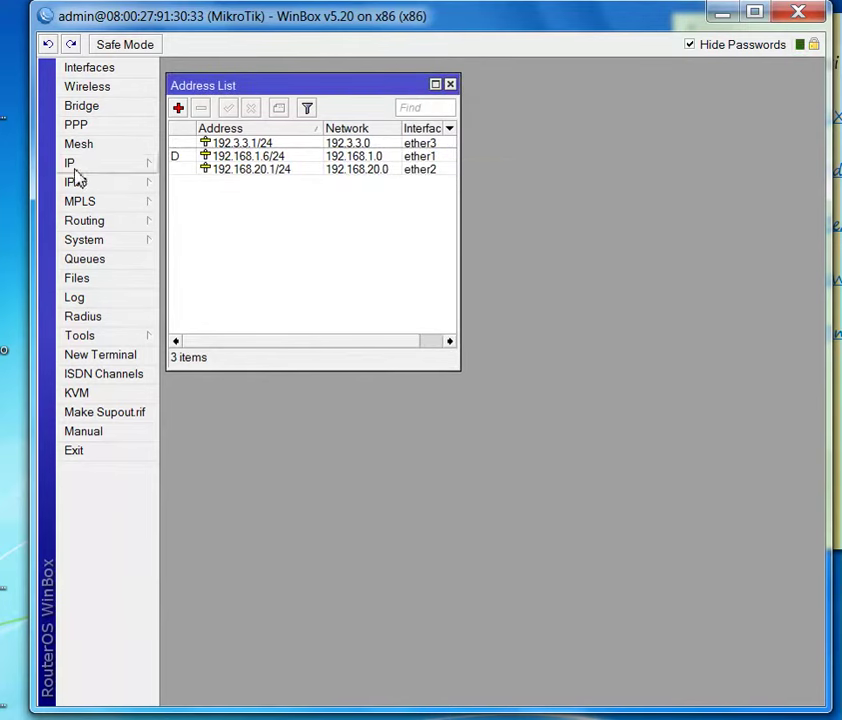
{"action": "left_click", "coordinate": [75, 165]}
{"action": "left_click", "coordinate": [212, 320]}
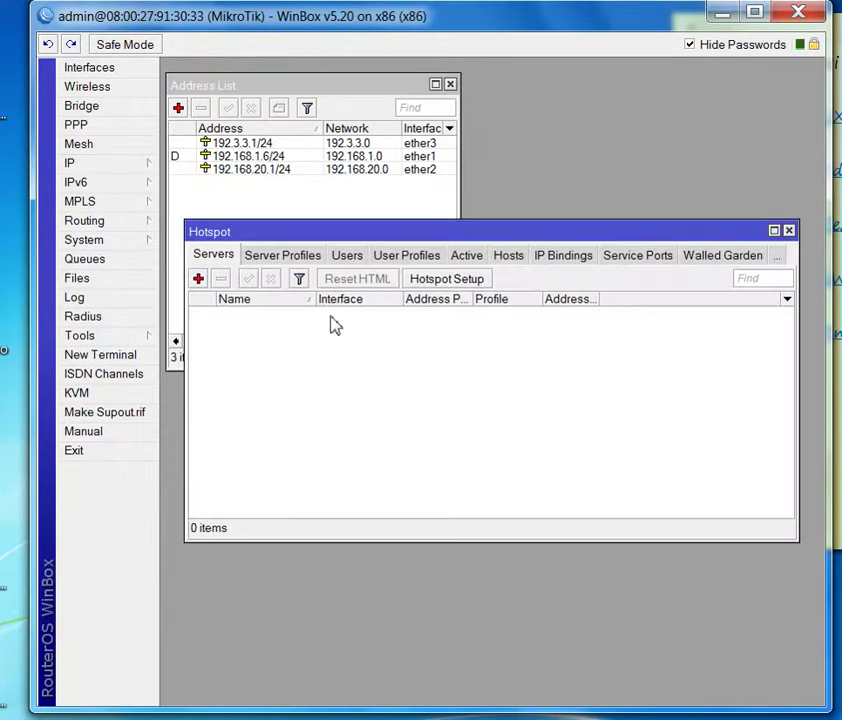
{"action": "left_click", "coordinate": [450, 280]}
{"action": "left_click", "coordinate": [502, 370]}
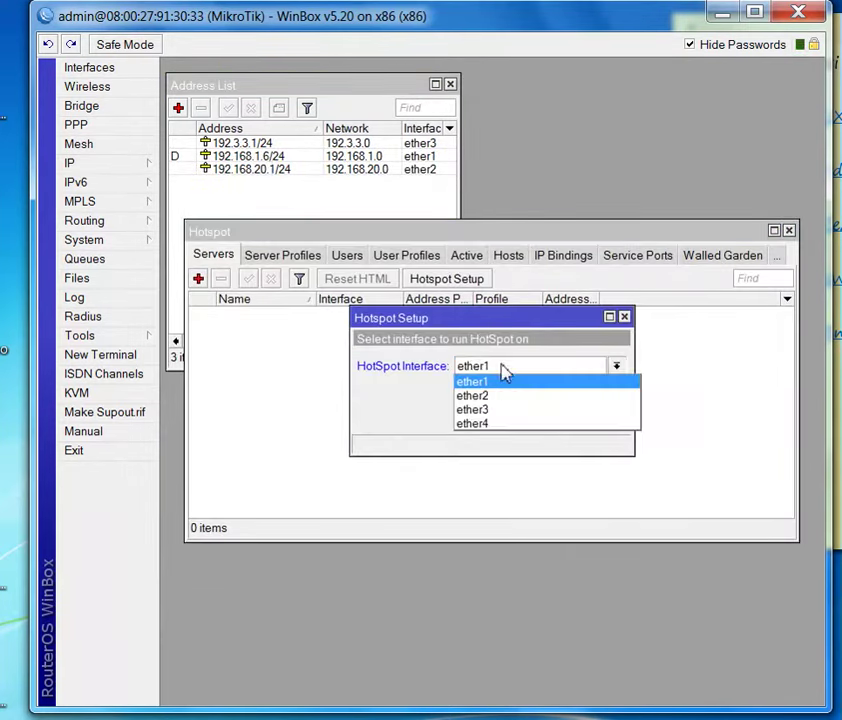
{"action": "left_click", "coordinate": [492, 408]}
{"action": "left_click", "coordinate": [524, 427]}
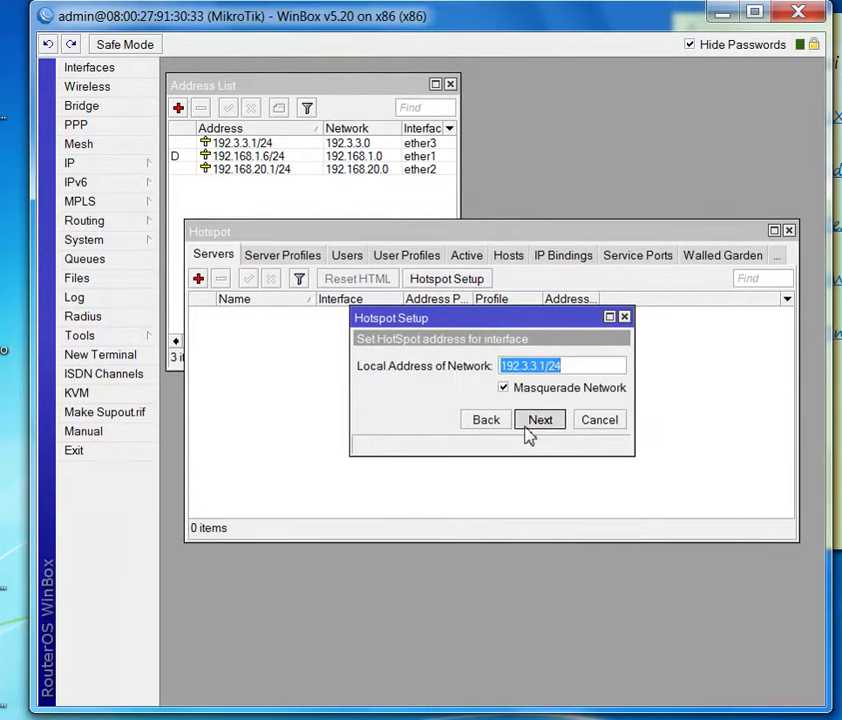
{"action": "left_click", "coordinate": [524, 427]}
{"action": "left_click", "coordinate": [524, 427]}
{"action": "left_click", "coordinate": [529, 426]}
{"action": "left_click", "coordinate": [530, 426]}
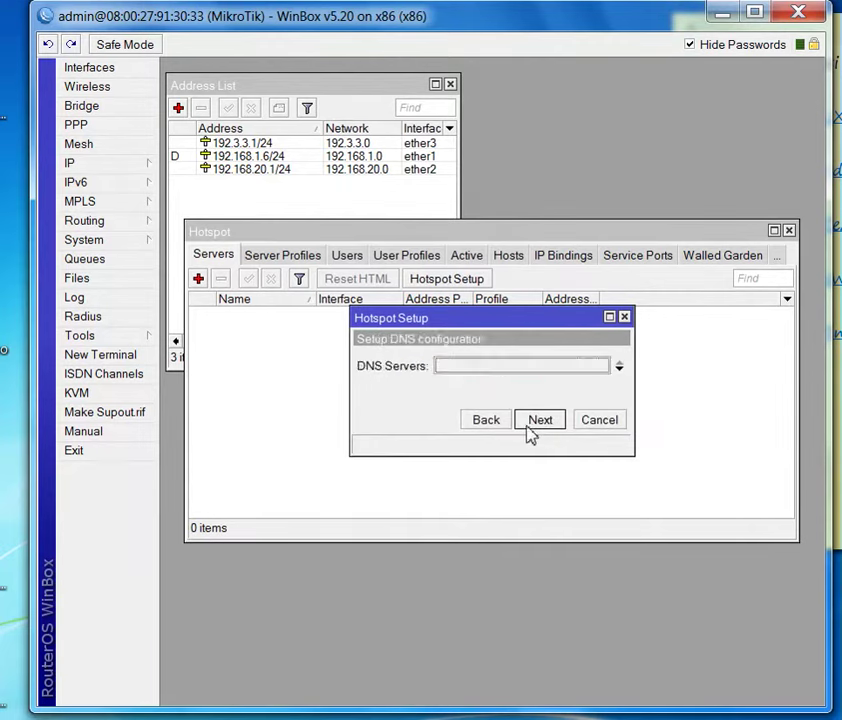
{"action": "left_click", "coordinate": [529, 420]}
{"action": "left_click", "coordinate": [532, 421]}
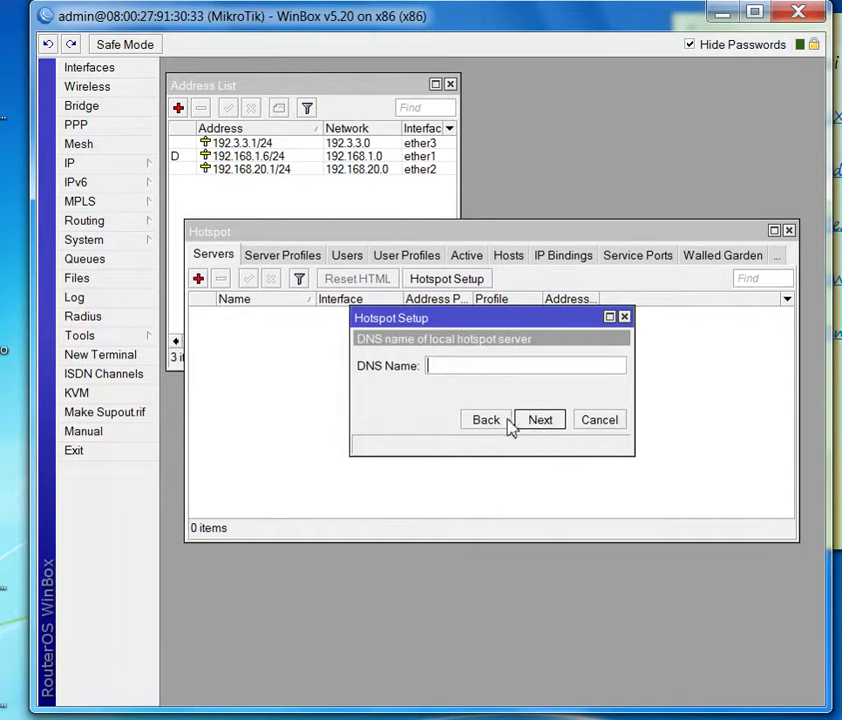
{"action": "type", "text": "www.test.com"}
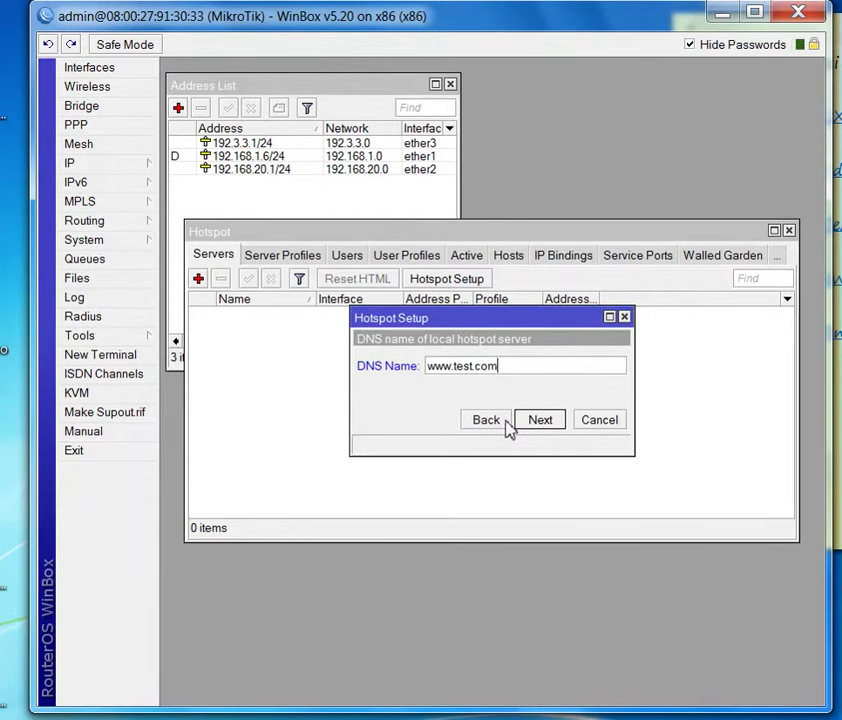
{"action": "left_click", "coordinate": [537, 425]}
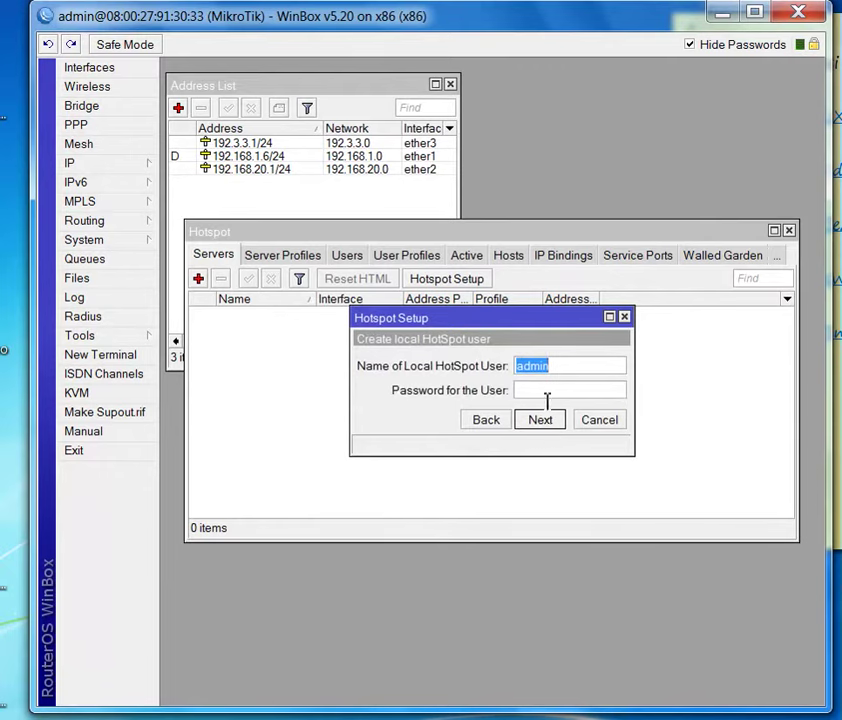
{"action": "left_click", "coordinate": [548, 425]}
{"action": "left_click", "coordinate": [471, 380]}
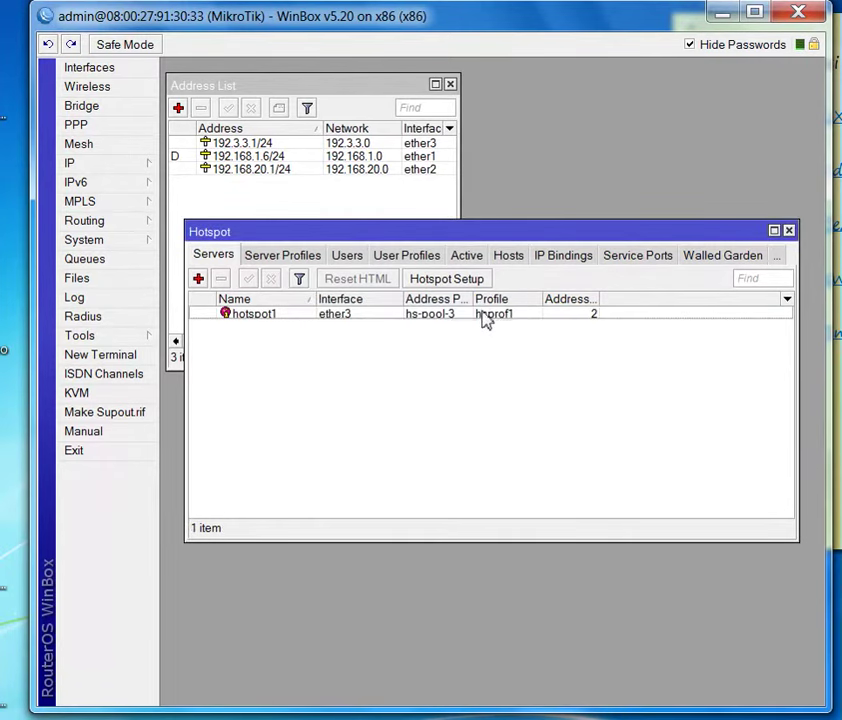
- Set Addresses Per MAC to 1 on the hotspot1 server
{"action": "double_click", "coordinate": [586, 325]}
{"action": "left_click", "coordinate": [457, 432]}
{"action": "left_click_drag", "start_coordinate": [457, 440], "coordinate": [404, 446]}
{"action": "type", "text": "10"}
{"action": "key", "text": "BackSpace"}
{"action": "left_click", "coordinate": [640, 320]}
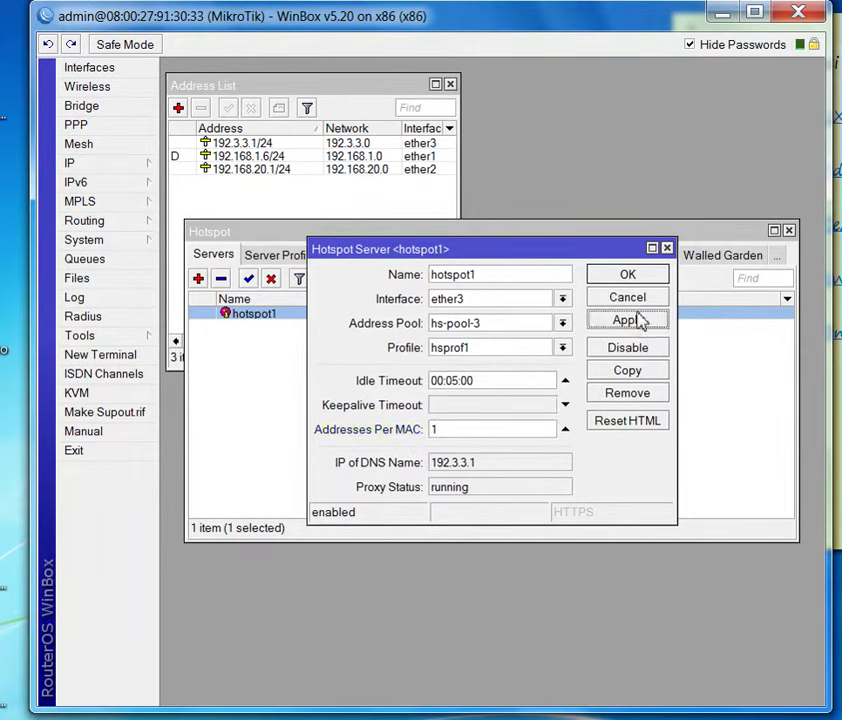
{"action": "left_click", "coordinate": [629, 280]}
- Untick Cookie login and tick Use RADIUS in the hsprof1 server profile, then save it
{"action": "left_click", "coordinate": [290, 257]}
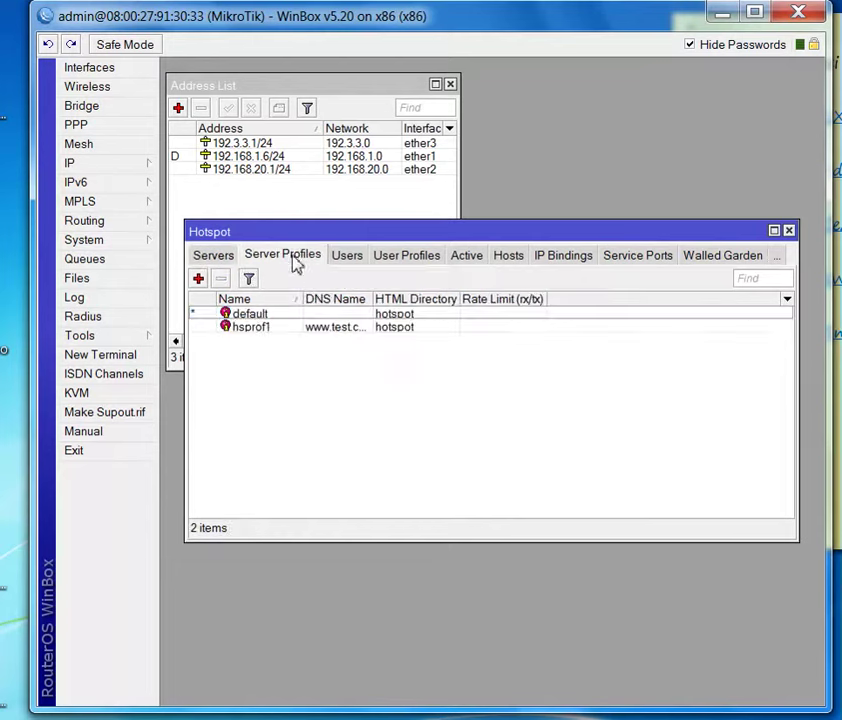
{"action": "double_click", "coordinate": [300, 327]}
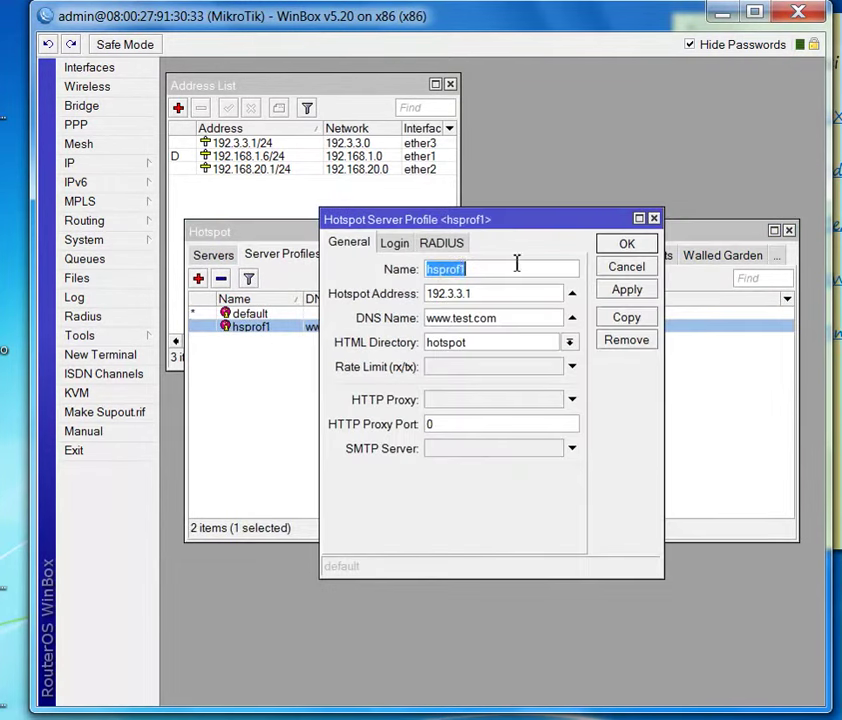
{"action": "left_click", "coordinate": [395, 243]}
{"action": "left_click", "coordinate": [465, 286]}
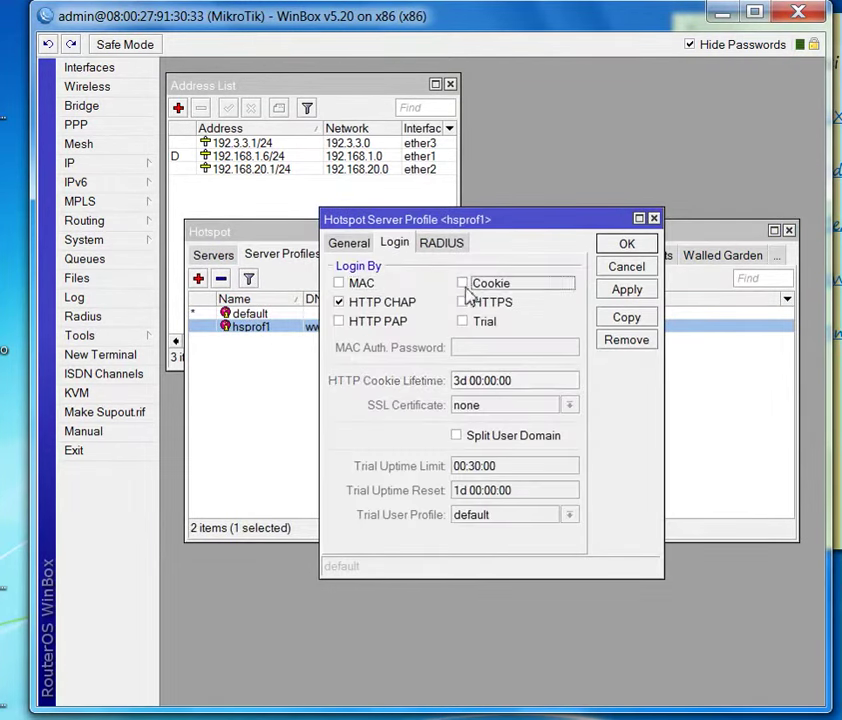
{"action": "left_click", "coordinate": [437, 246]}
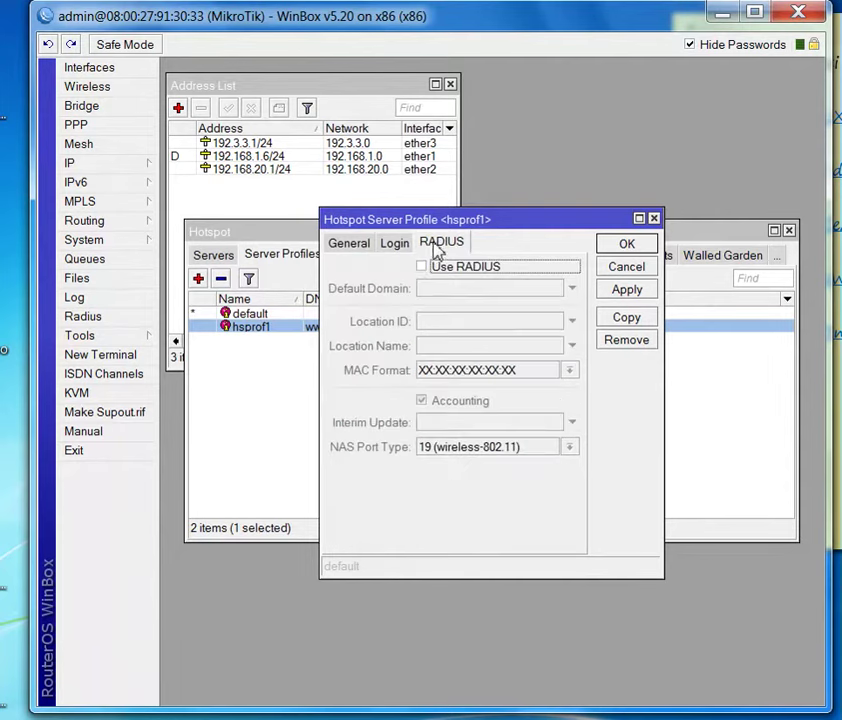
{"action": "left_click", "coordinate": [423, 267]}
{"action": "left_click", "coordinate": [627, 290]}
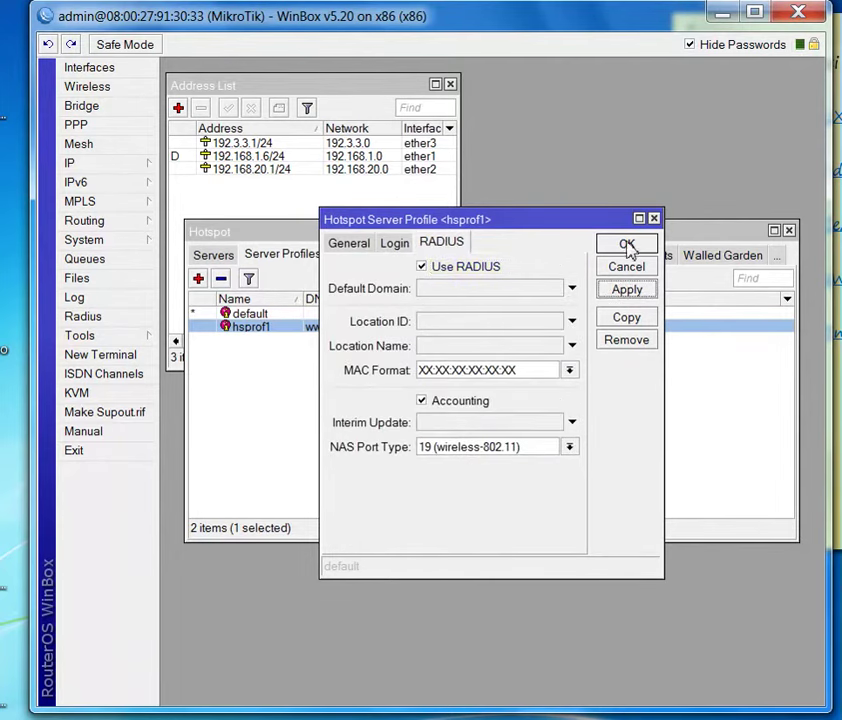
{"action": "left_click", "coordinate": [627, 245]}
{"action": "left_click", "coordinate": [421, 428]}
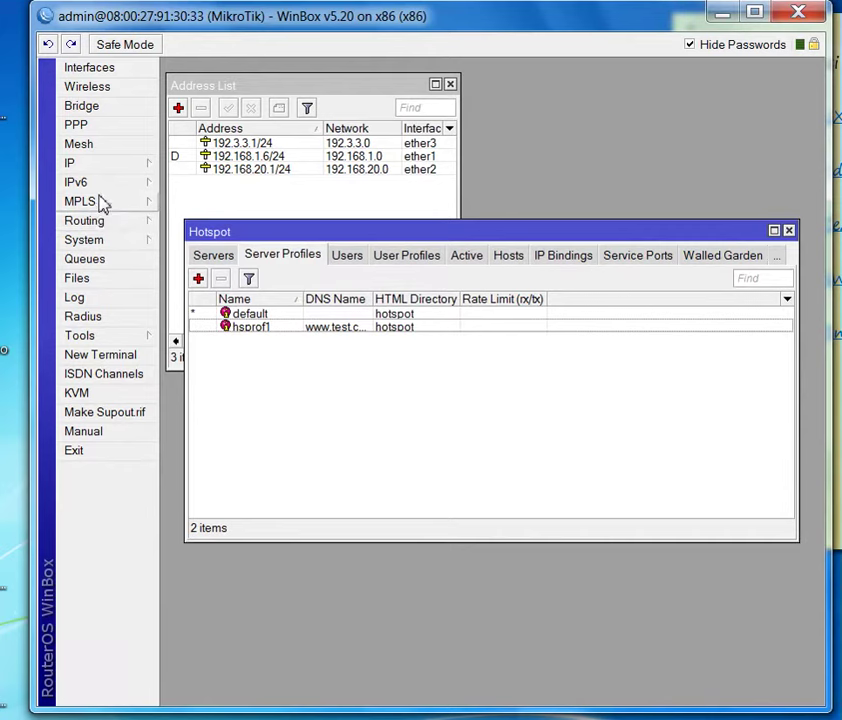
- Accept incoming RADIUS requests on port 3799
{"action": "left_click", "coordinate": [95, 317]}
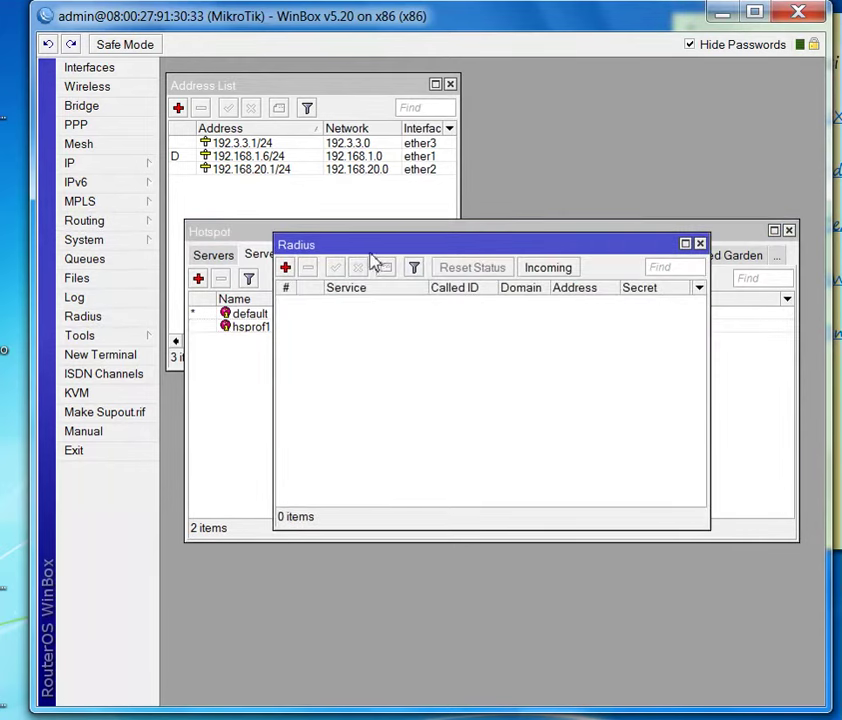
{"action": "left_click", "coordinate": [548, 268]}
{"action": "left_click_drag", "start_coordinate": [515, 347], "coordinate": [429, 358]}
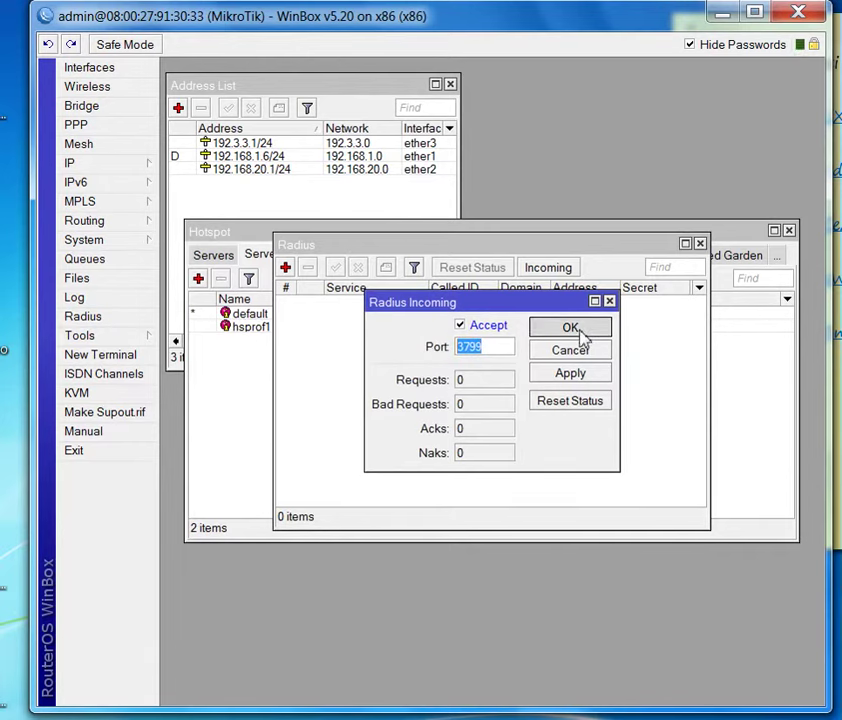
{"action": "left_click", "coordinate": [583, 334]}
- Add a RADIUS server for the hotspot service at 127.0.0.1 with a shared secret
{"action": "left_click", "coordinate": [285, 268]}
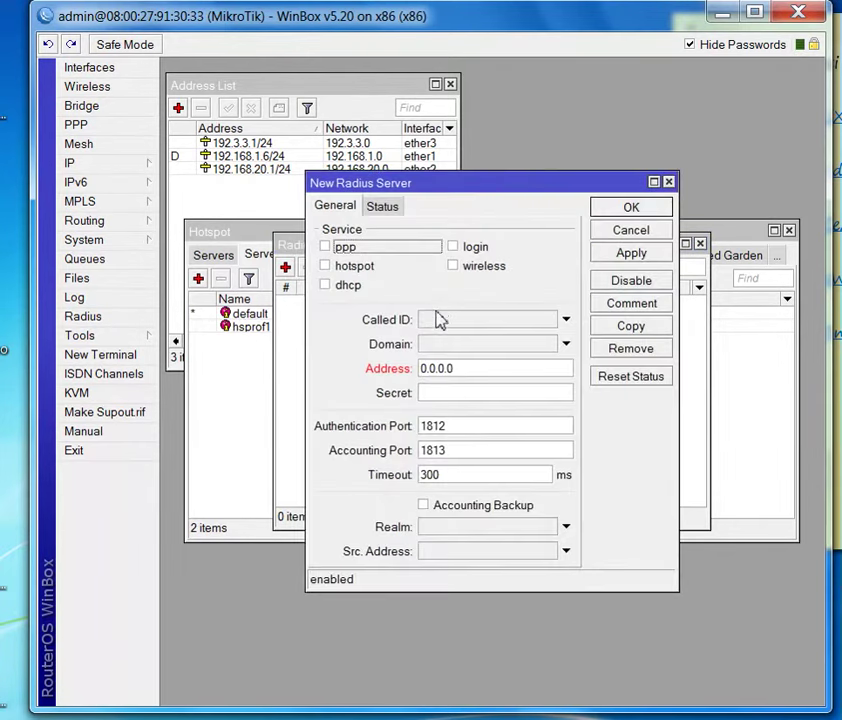
{"action": "left_click", "coordinate": [354, 267]}
{"action": "left_click_drag", "start_coordinate": [454, 369], "coordinate": [398, 375]}
{"action": "type", "text": "127"}
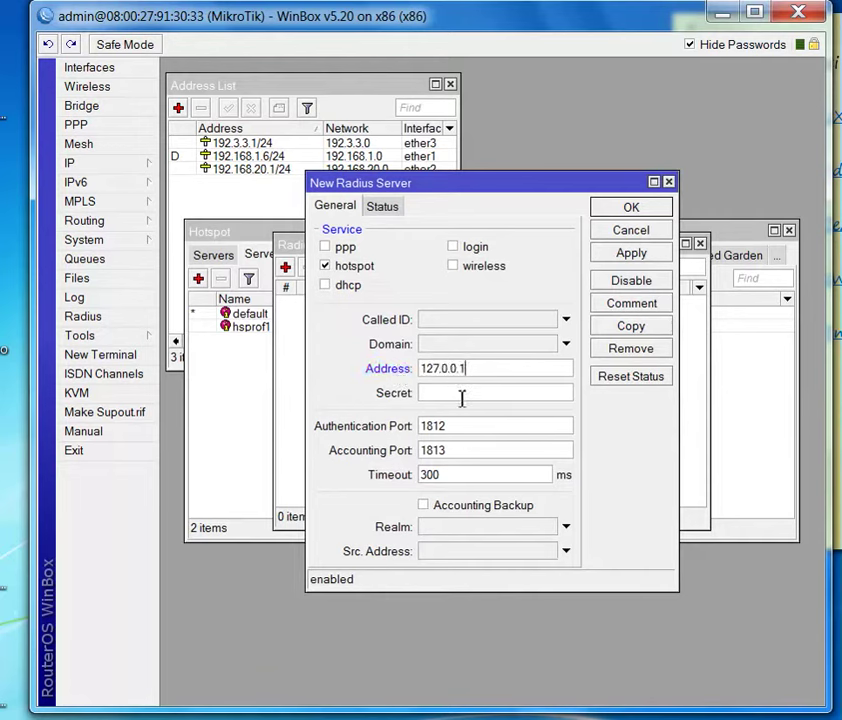
{"action": "key", "text": "Tab"}
{"action": "type", "text": "1"}
{"action": "left_click", "coordinate": [627, 256]}
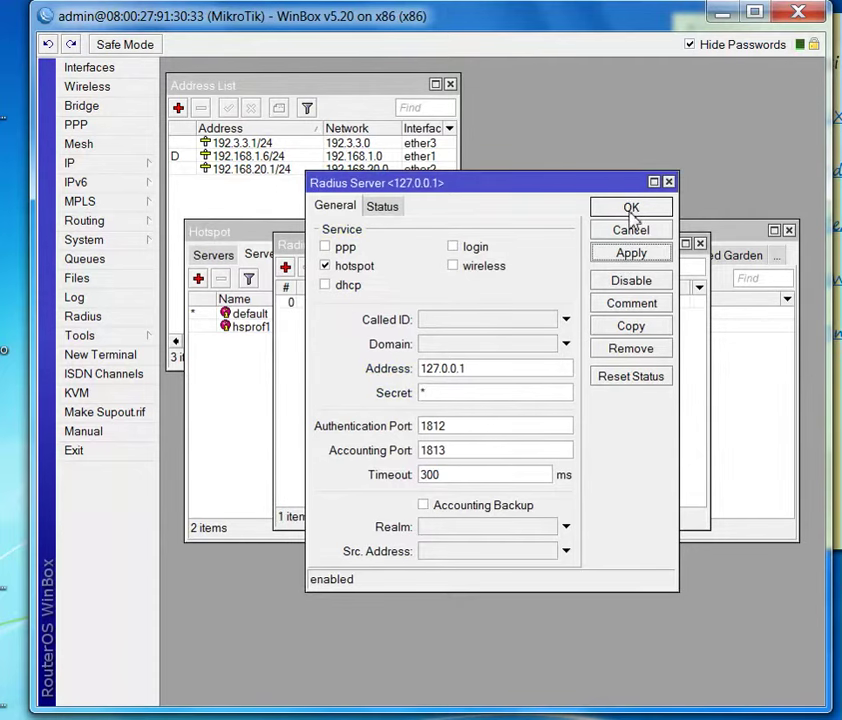
{"action": "left_click", "coordinate": [632, 209]}
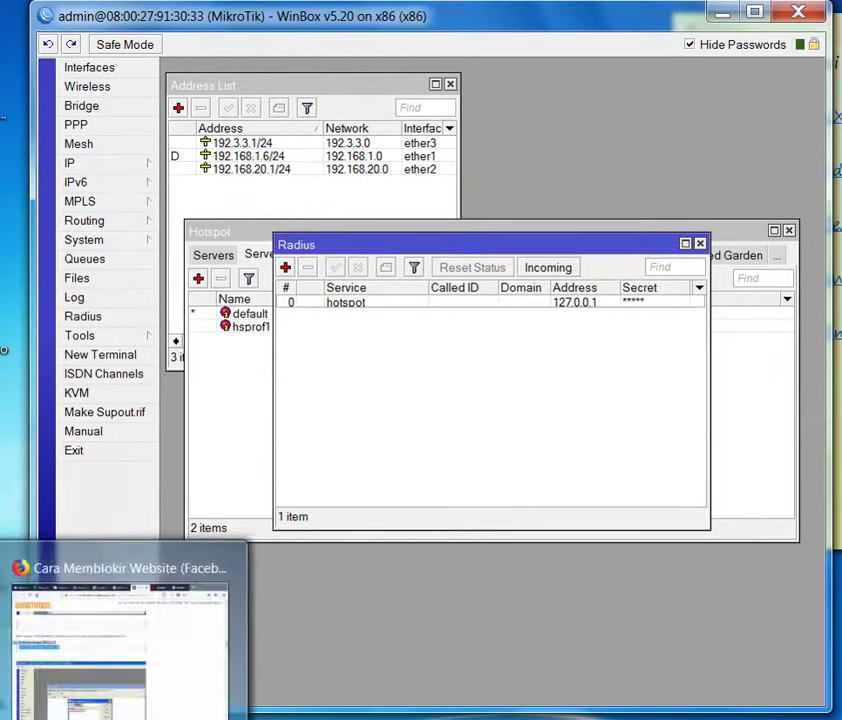
- Bring Chrome forward with a new tab and resize its window to fit the screen
{"action": "mouse_move", "coordinate": [180, 715]}
{"action": "left_click", "coordinate": [180, 640]}
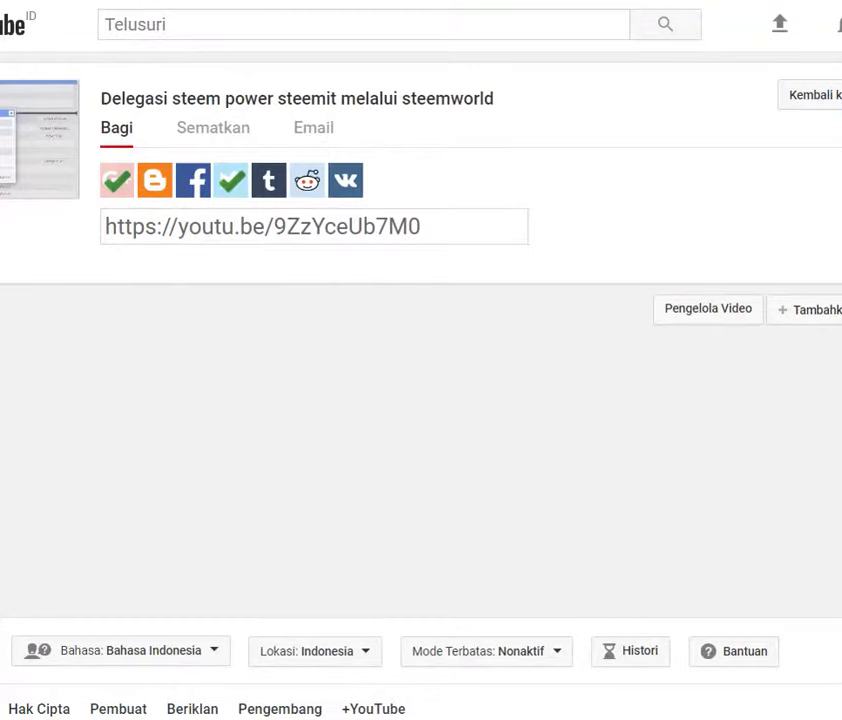
{"action": "key", "text": "ctrl+t"}
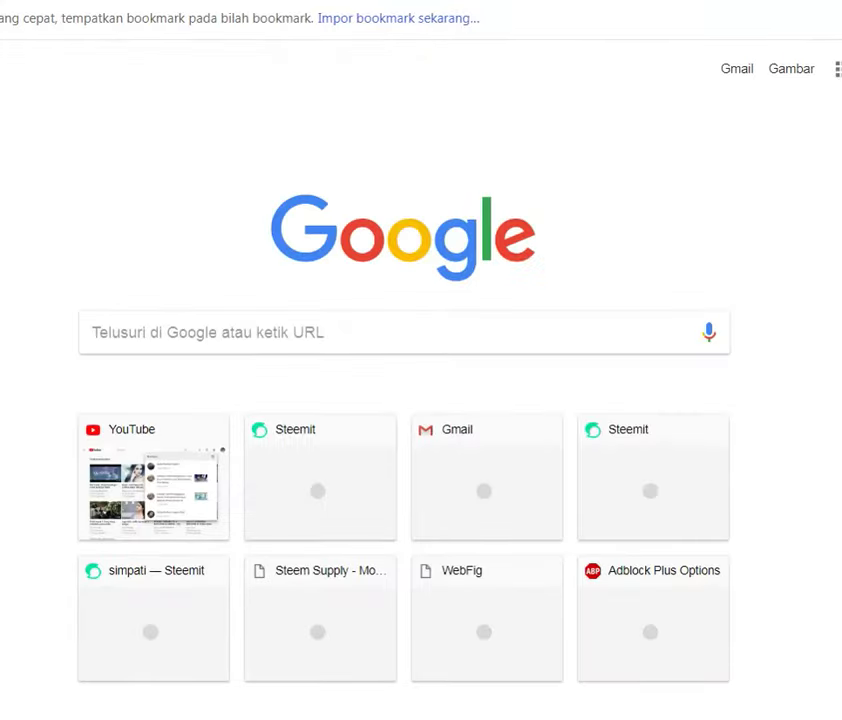
{"action": "key", "text": "super+Down"}
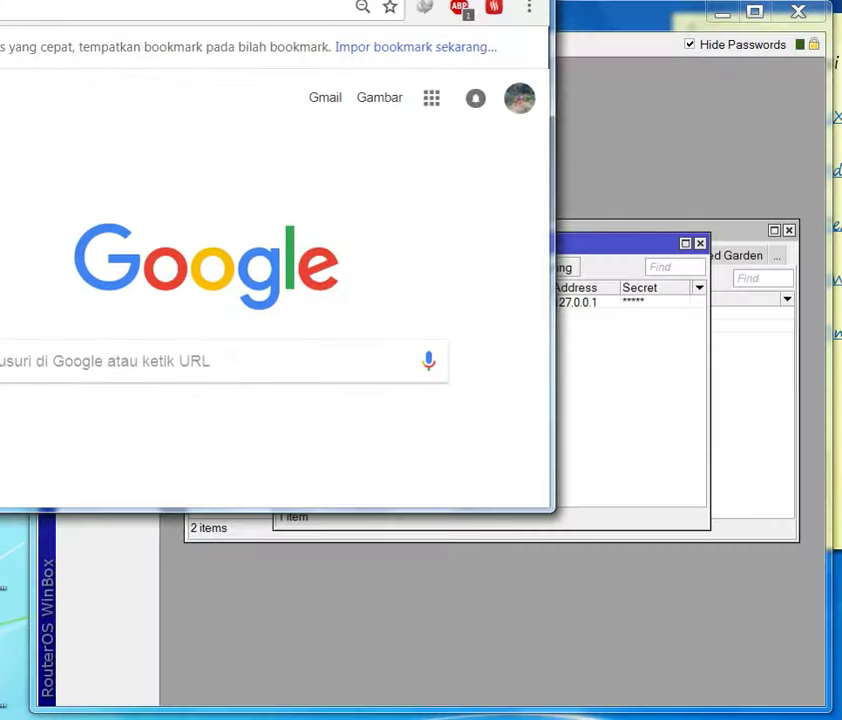
{"action": "left_click_drag", "start_coordinate": [327, 2], "coordinate": [523, 38]}
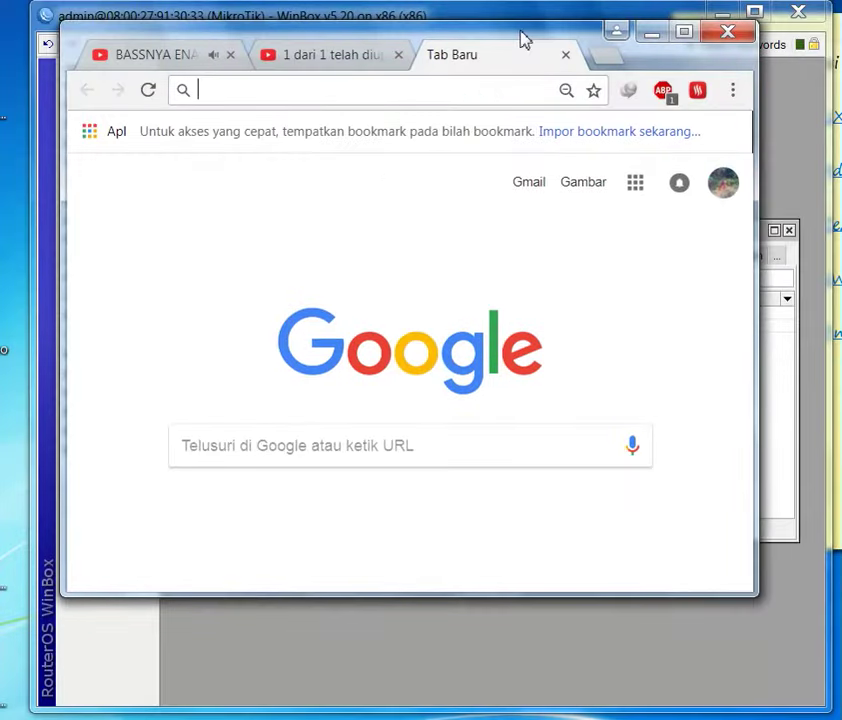
{"action": "left_click_drag", "start_coordinate": [759, 599], "coordinate": [818, 706]}
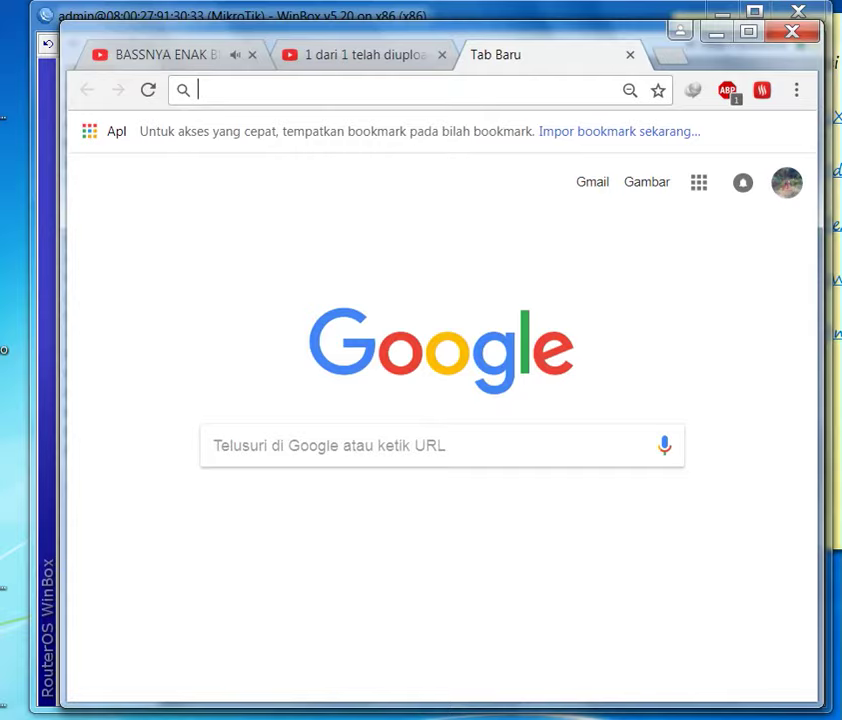
{"action": "key", "text": "alt+Tab"}
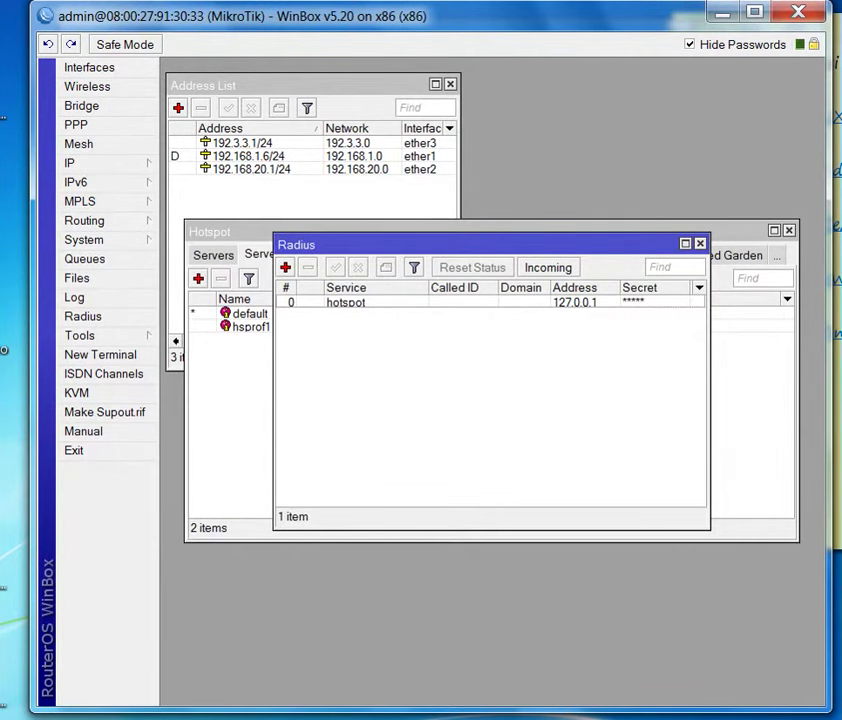
{"action": "key", "text": "alt+Tab"}
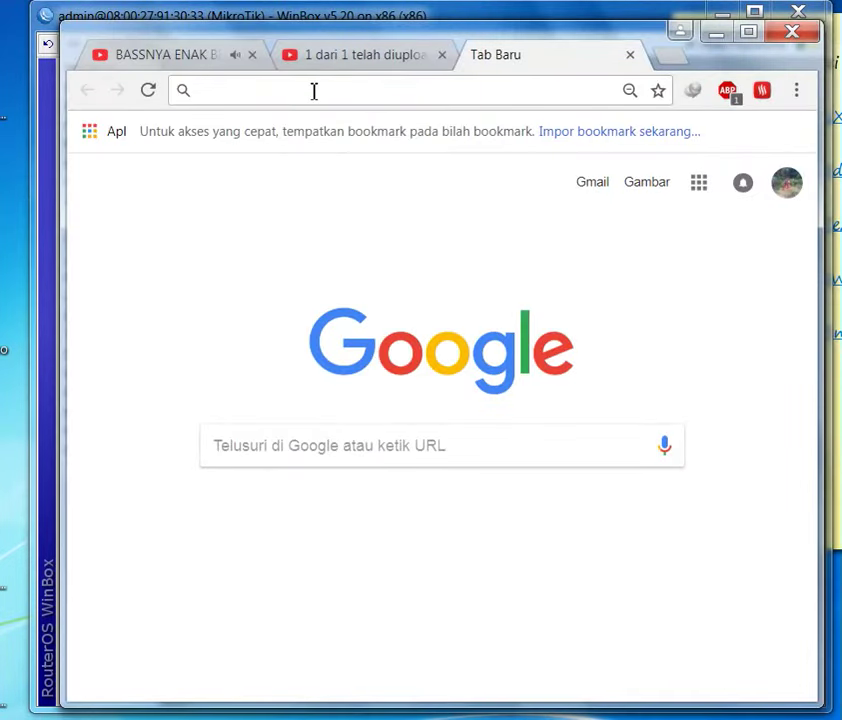
- Load 192.168.1.6/userman and enter admin as the login name
{"action": "left_click", "coordinate": [314, 91]}
{"action": "type", "text": "18"}
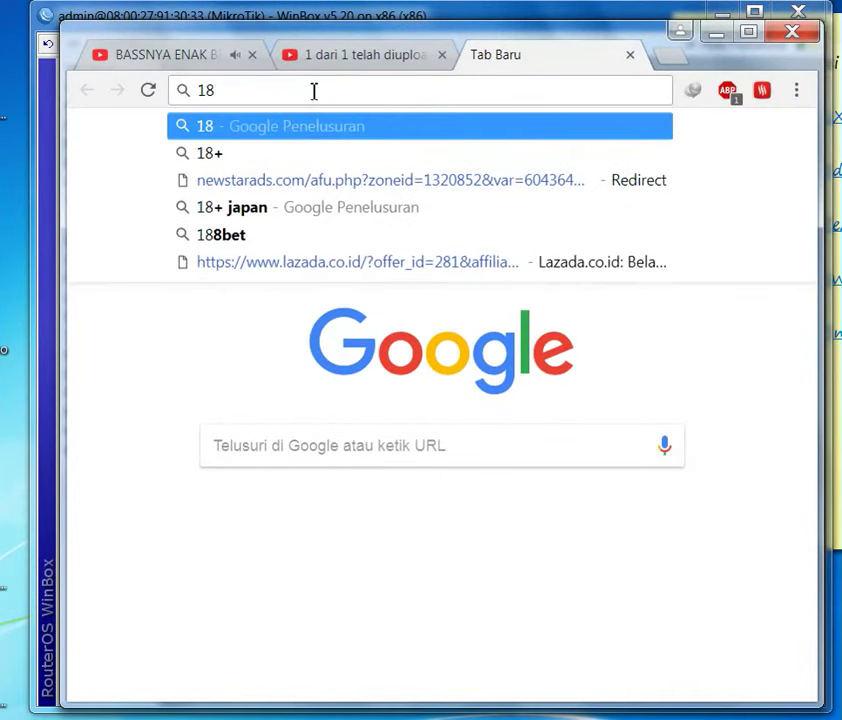
{"action": "key", "text": "BackSpace"}
{"action": "type", "text": "92.16"}
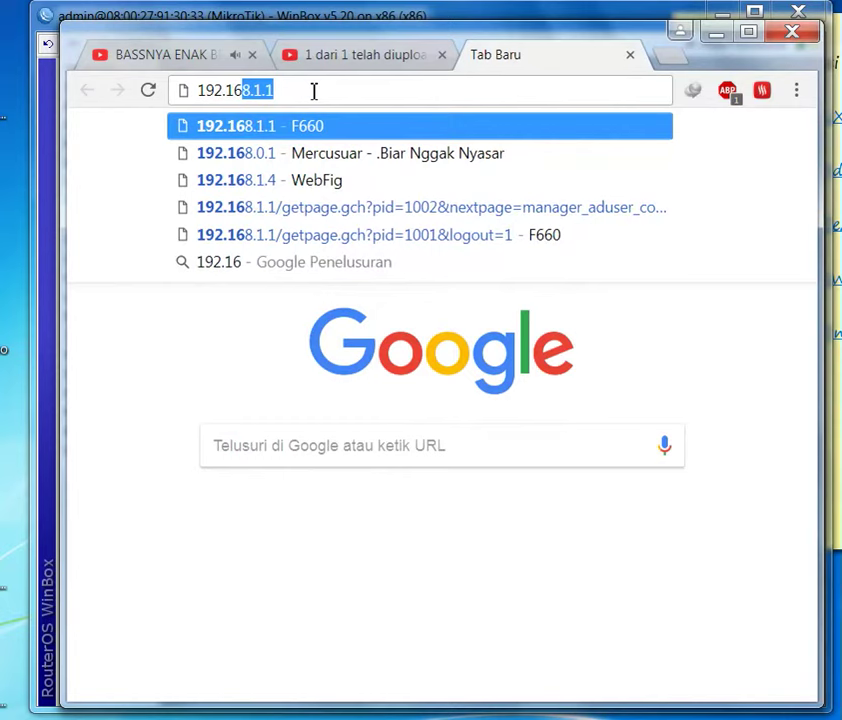
{"action": "type", "text": "8.1.6/"}
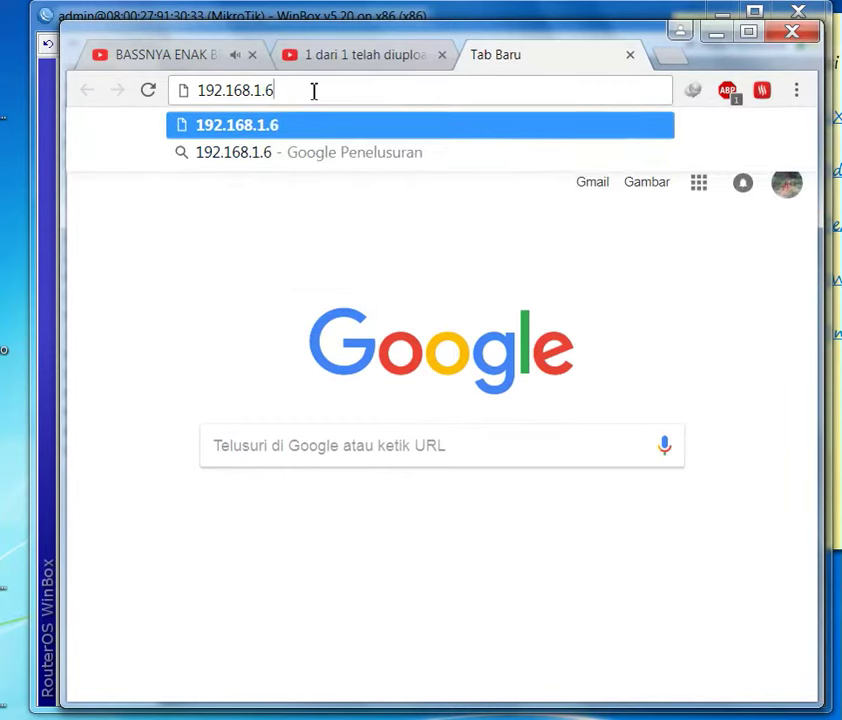
{"action": "type", "text": "usermna"}
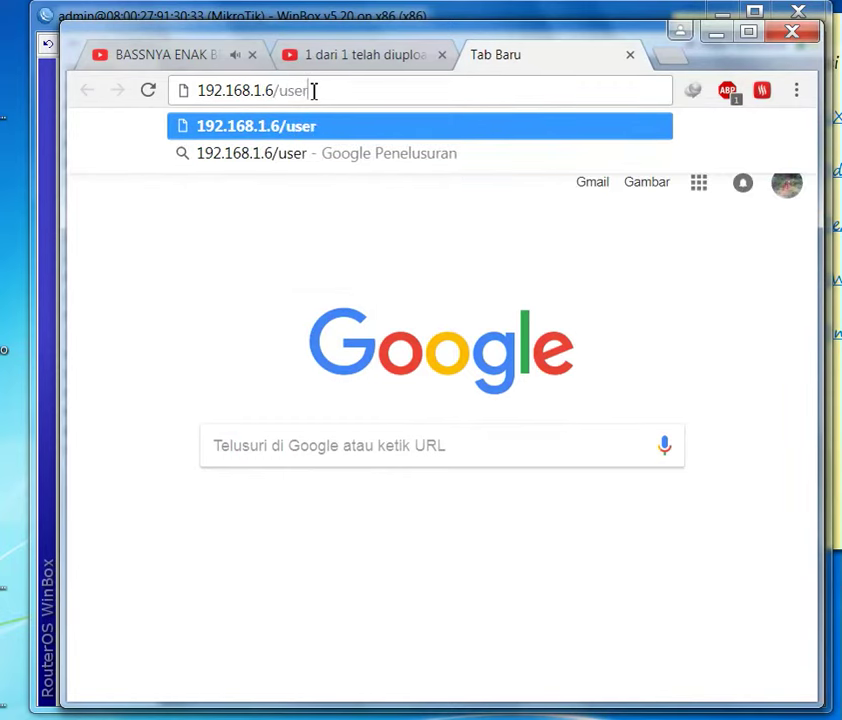
{"action": "key", "text": "BackSpace"}
{"action": "key", "text": "BackSpace"}
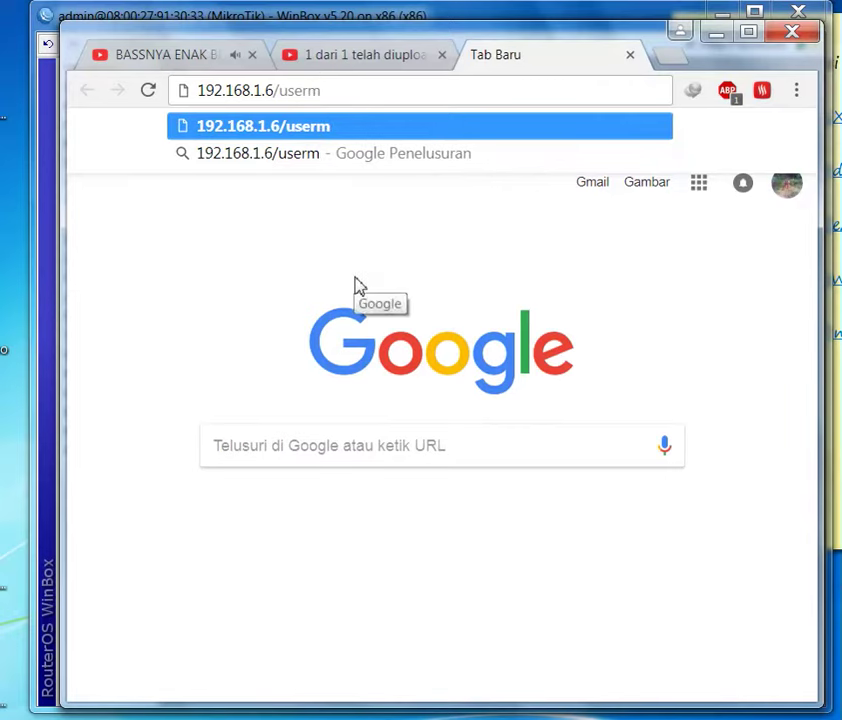
{"action": "type", "text": "an"}
{"action": "key", "text": "Return"}
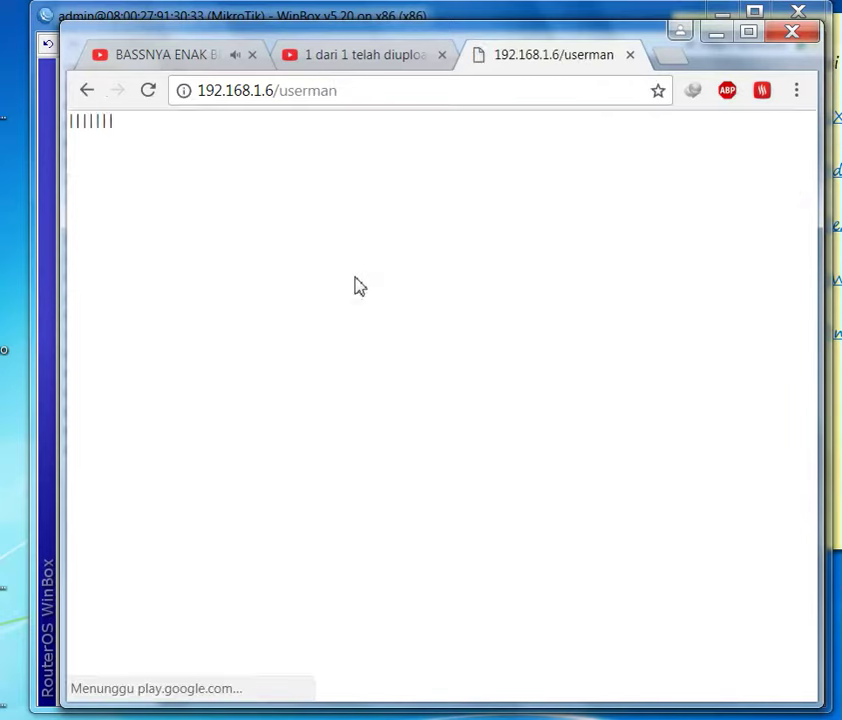
{"action": "type", "text": "admin"}
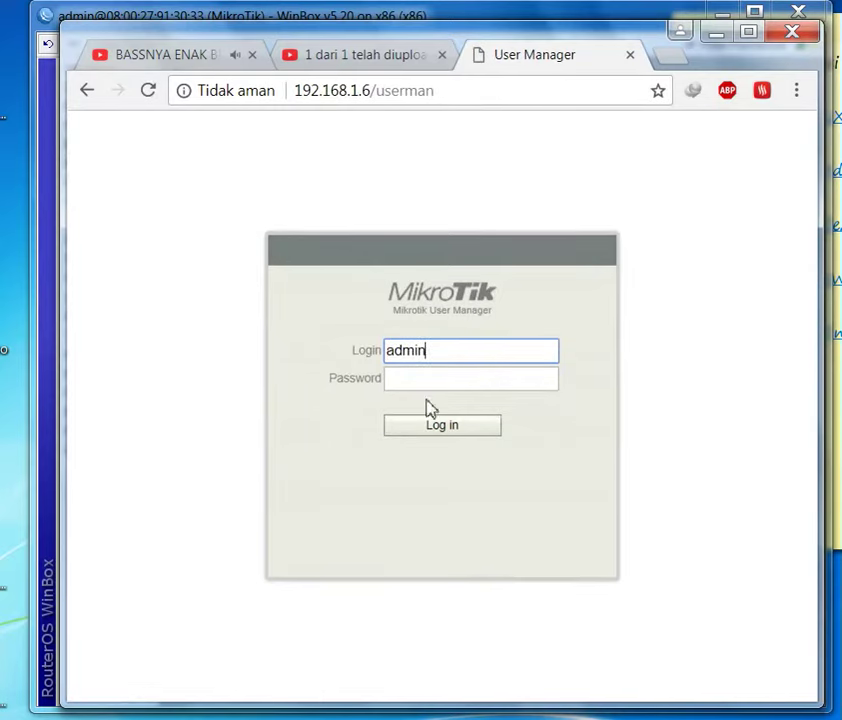
- Log in to User Manager and start a new router entry under Routers
{"action": "left_click", "coordinate": [424, 440]}
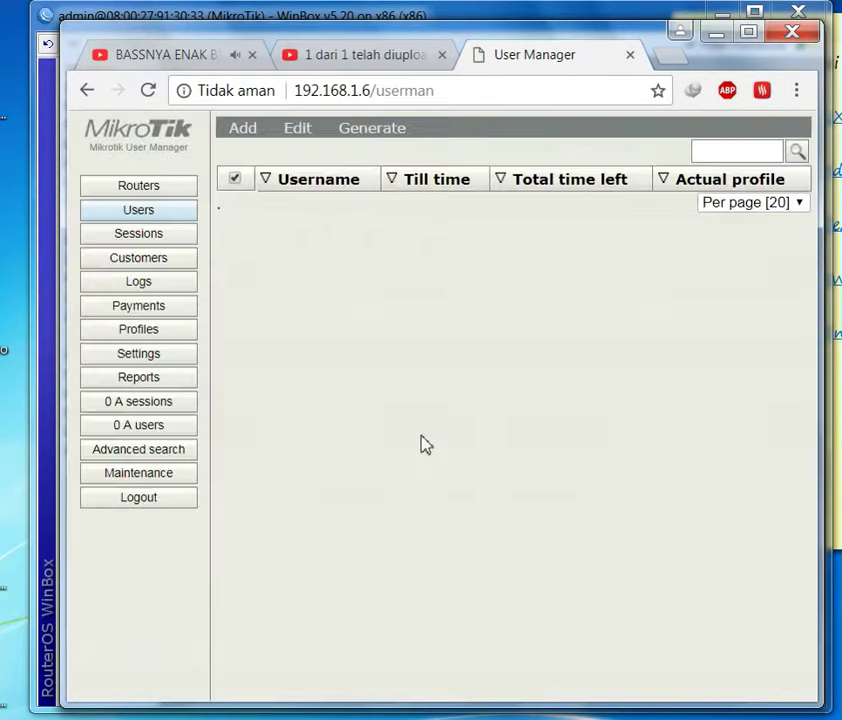
{"action": "left_click", "coordinate": [124, 189]}
{"action": "left_click", "coordinate": [242, 128]}
{"action": "left_click", "coordinate": [245, 149]}
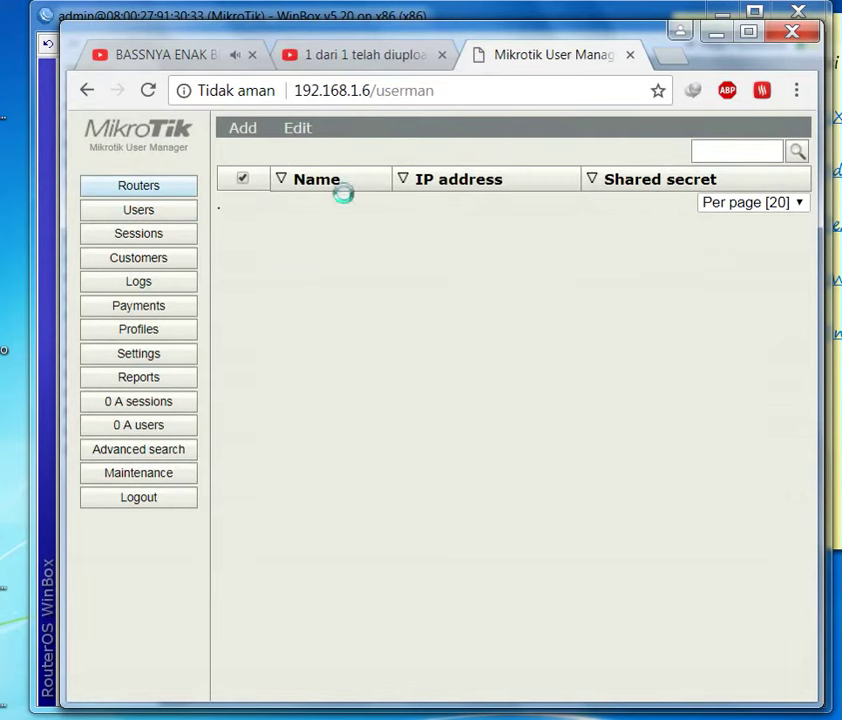
- Fill in router name tes, IP 127.0.0.1, a shared secret and CoA port 3799
{"action": "left_click", "coordinate": [424, 263]}
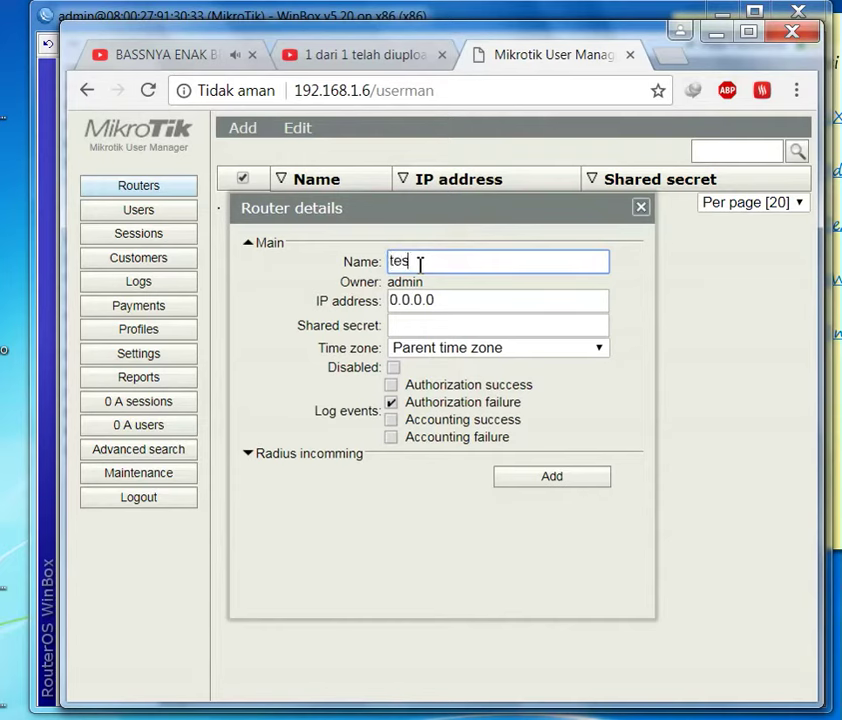
{"action": "type", "text": "tes"}
{"action": "key", "text": "Tab"}
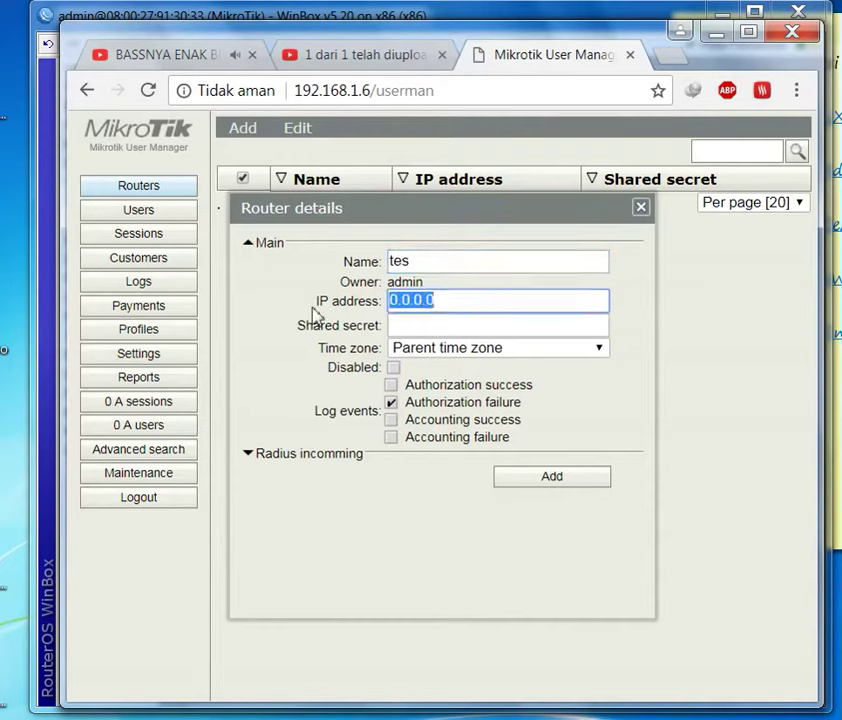
{"action": "type", "text": "127"}
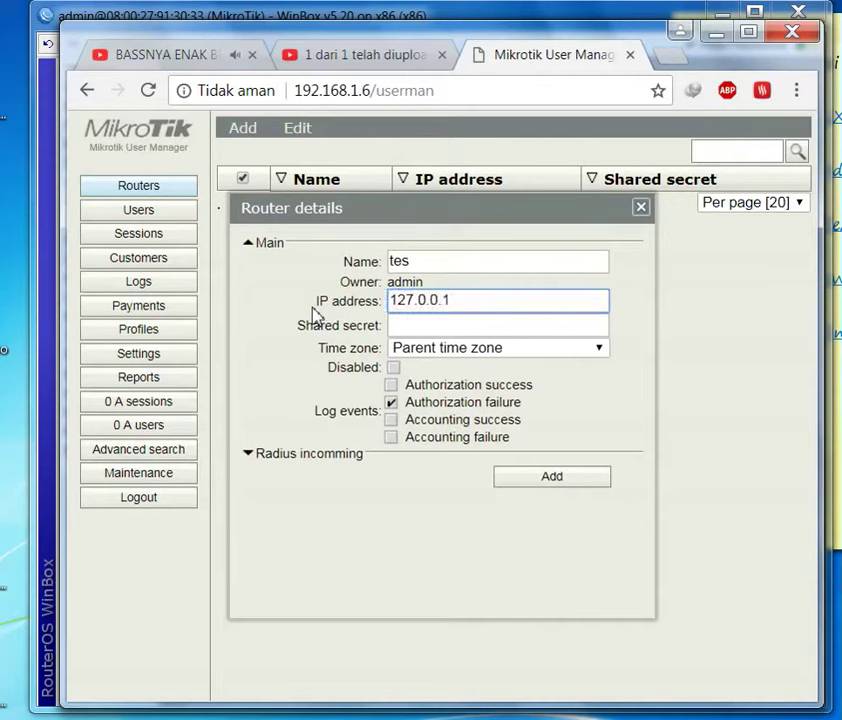
{"action": "key", "text": "Tab"}
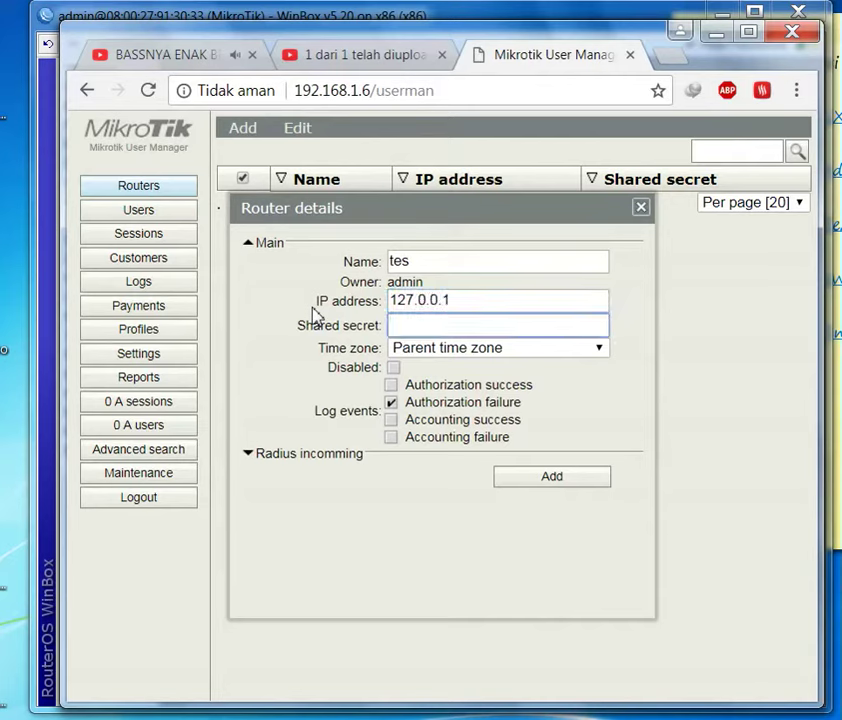
{"action": "left_click", "coordinate": [290, 455]}
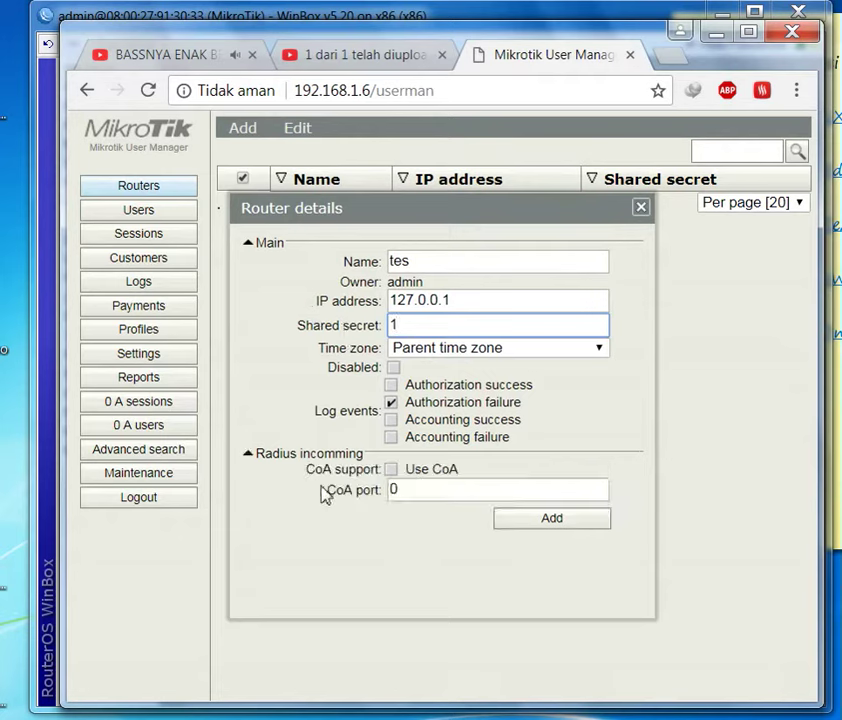
{"action": "left_click", "coordinate": [366, 496]}
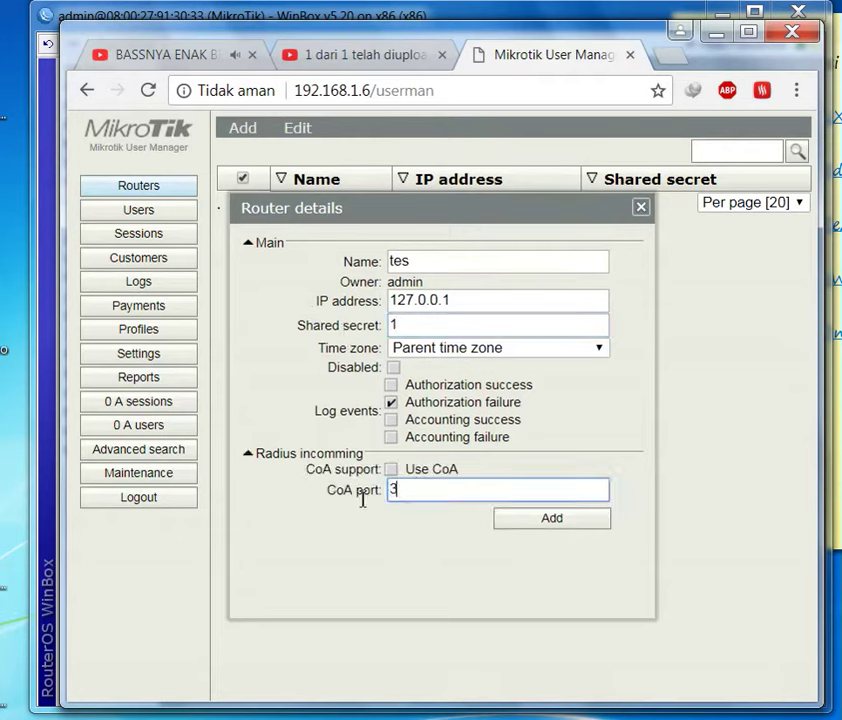
{"action": "type", "text": "3799"}
{"action": "key", "text": "alt+Tab"}
- Verify in WinBox that incoming RADIUS is accepted on port 3799, then return to the router form
{"action": "left_click", "coordinate": [548, 268]}
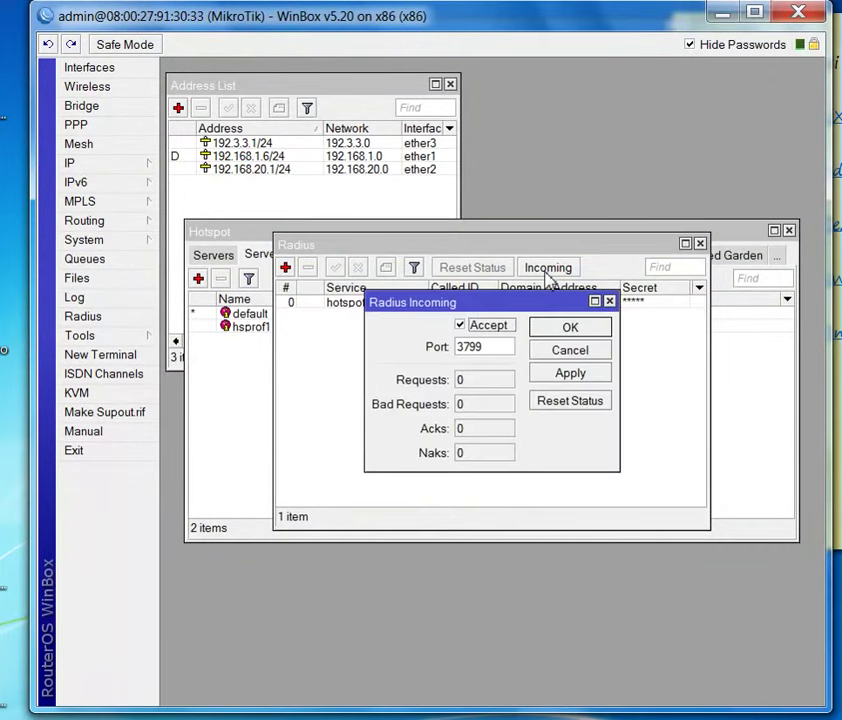
{"action": "left_click", "coordinate": [610, 301]}
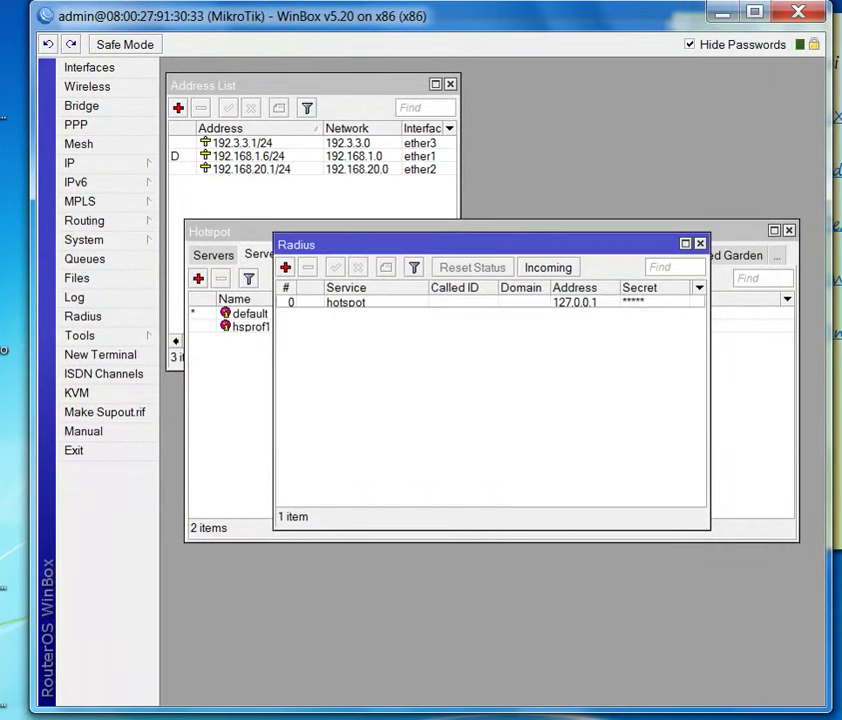
{"action": "key", "text": "alt+Tab"}
{"action": "key", "text": "alt+Tab"}
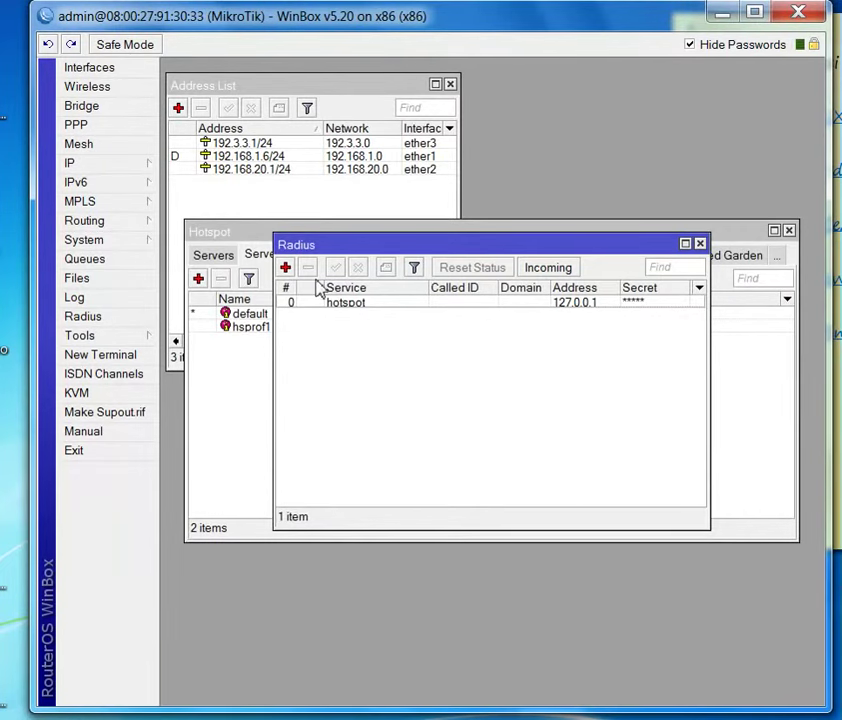
{"action": "key", "text": "alt+Tab"}
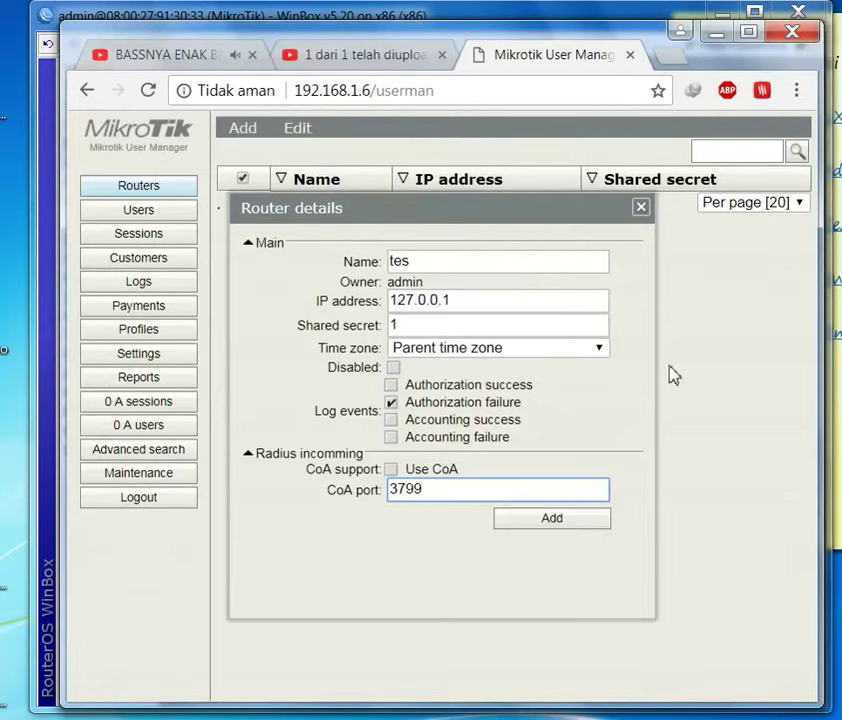
- Save router tes at 127.0.0.1 and start a new profile on the Profiles page
{"action": "left_click", "coordinate": [551, 518]}
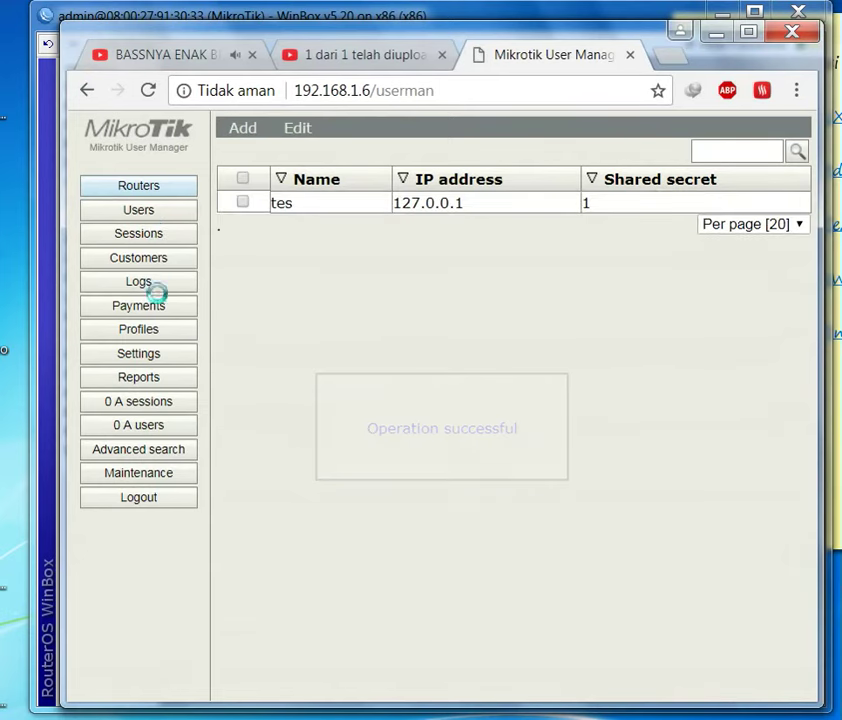
{"action": "left_click", "coordinate": [160, 334]}
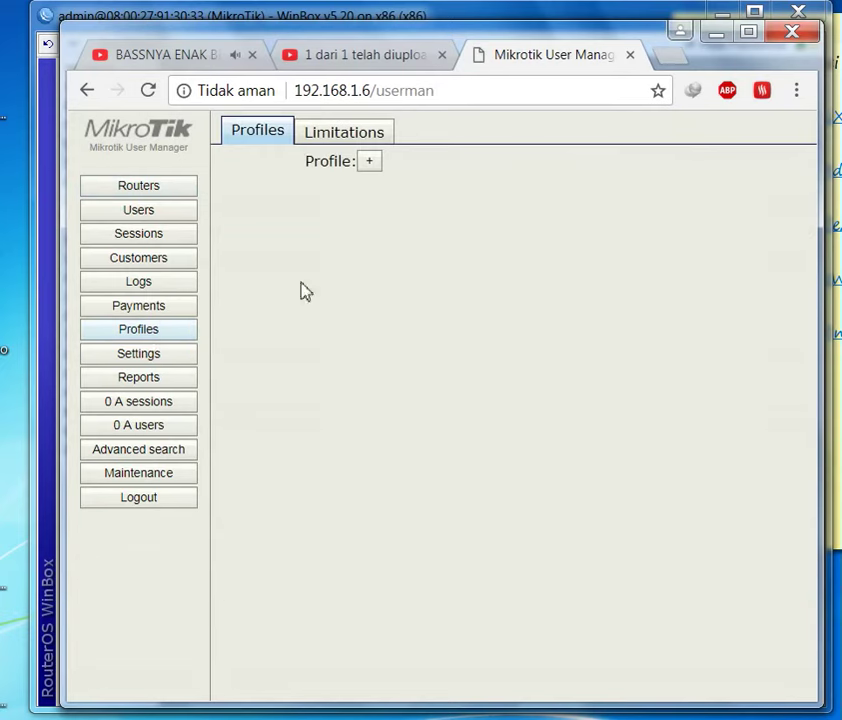
{"action": "left_click", "coordinate": [370, 162]}
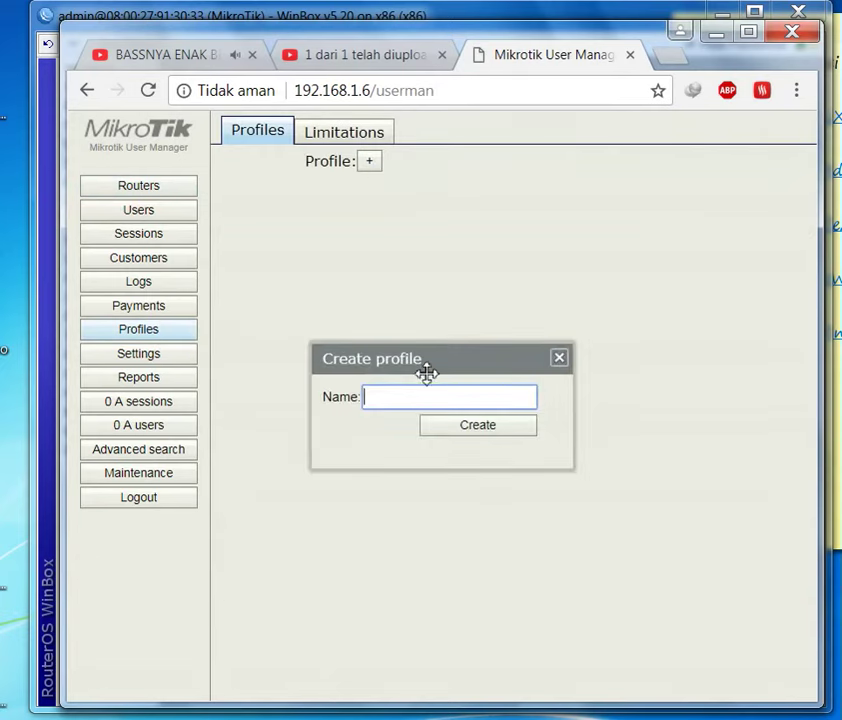